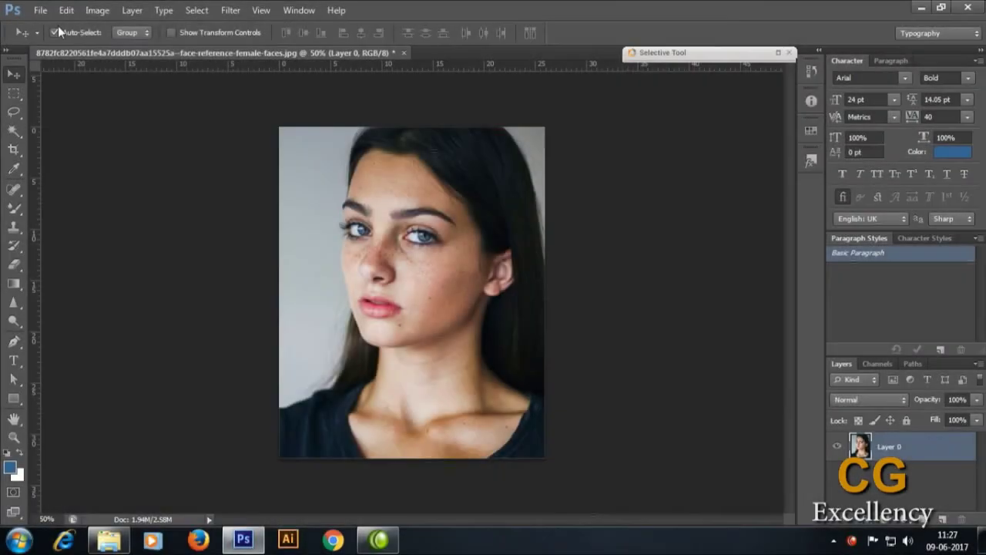
Step: Resample the portrait in Image Size to a resolution of 300 pixels/centimetre
click(100, 10)
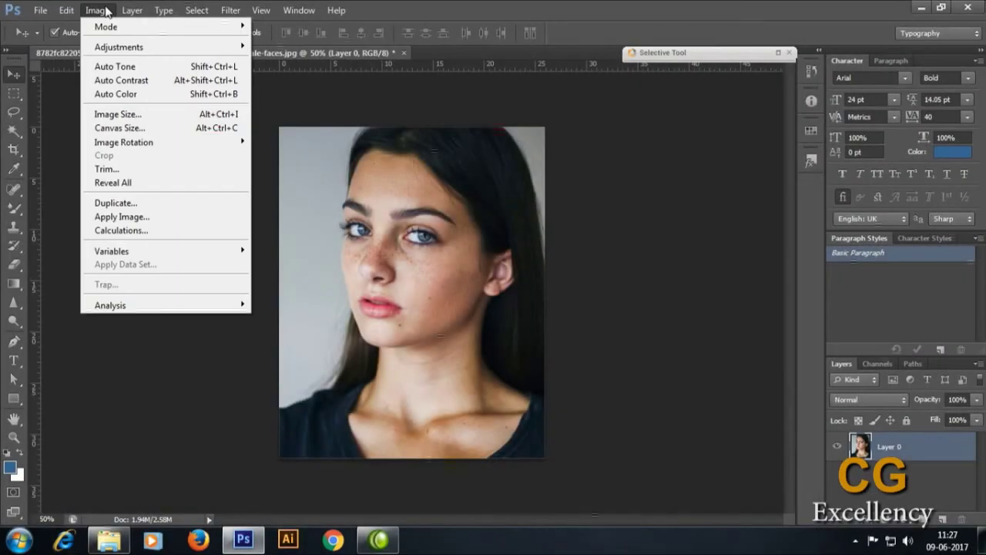
click(118, 114)
double_click(667, 217)
text(3)
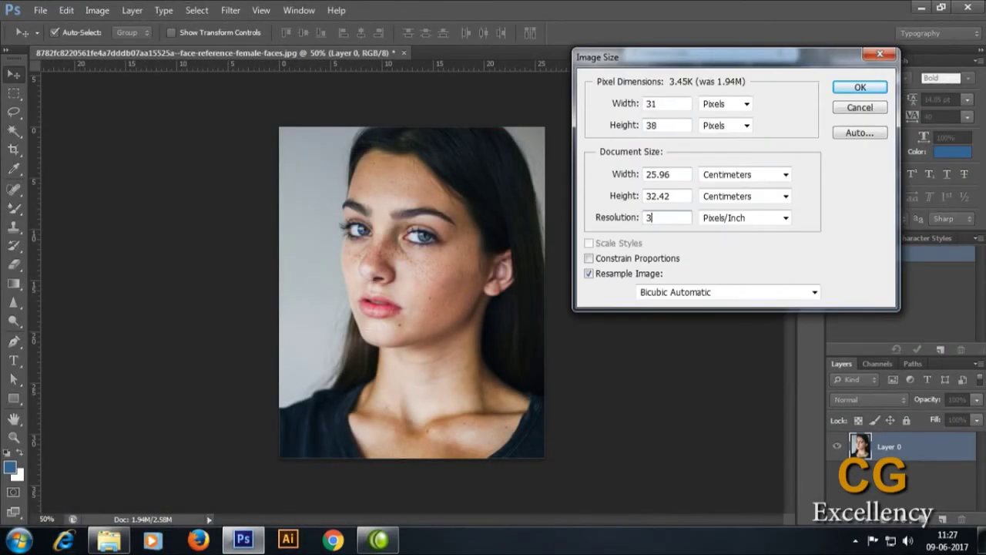
text(00)
click(782, 217)
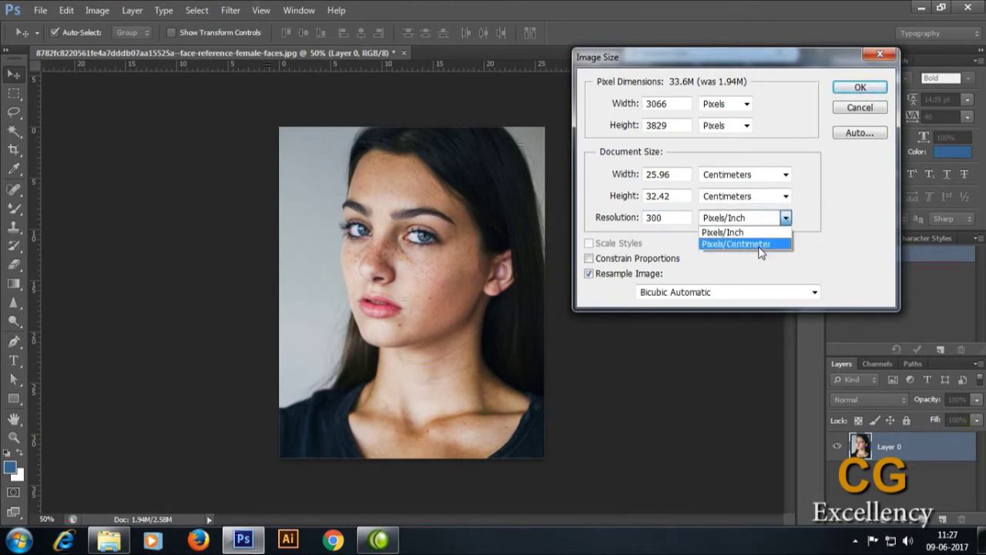
click(763, 247)
click(860, 88)
Step: Fit the image on screen and switch to the Healing Brush, enlarged to 150 px
key(ctrl+0)
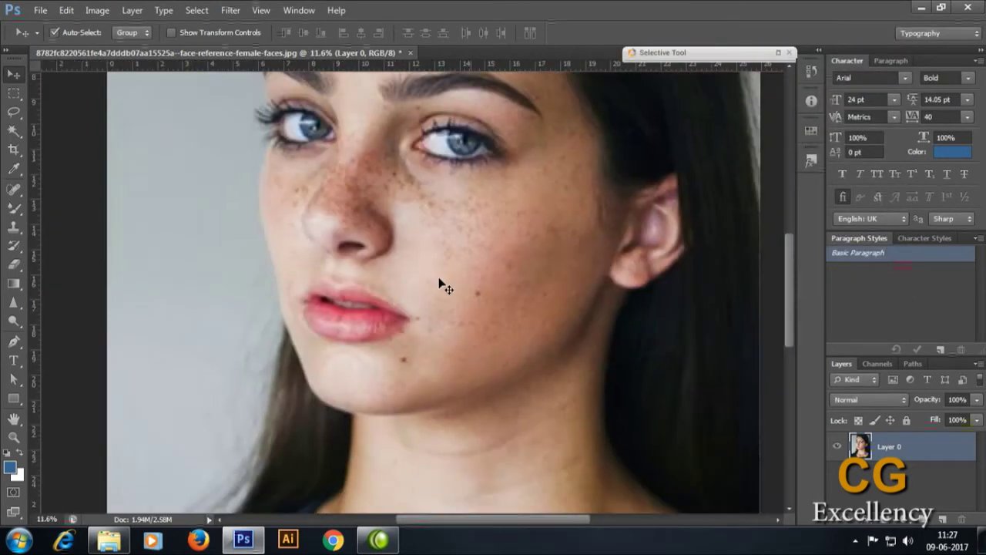
scroll(457, 286, up, 3)
scroll(457, 286, up, 3)
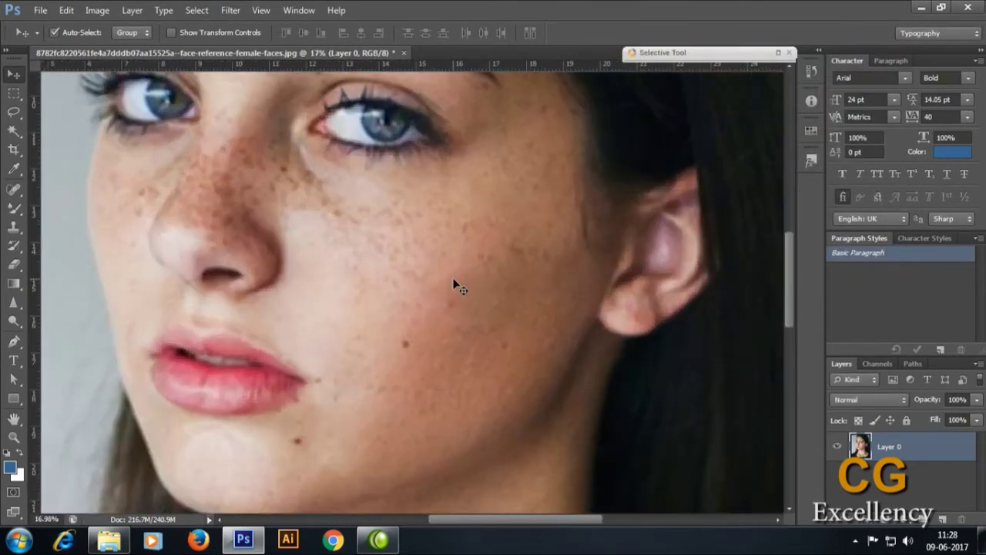
scroll(457, 289, down, 2)
scroll(385, 259, up, 1)
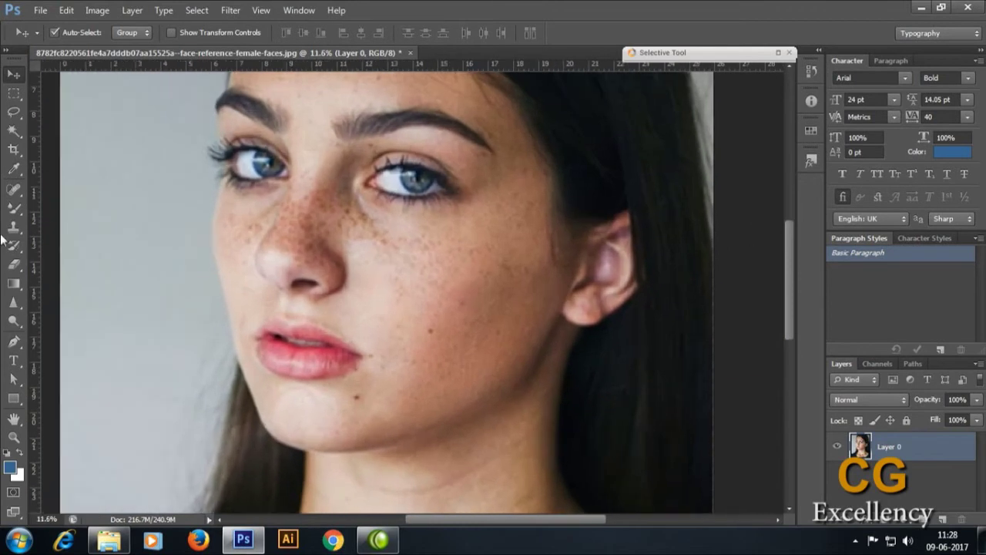
click(13, 188)
click(90, 201)
key(bracketright)
key(bracketright)
key(bracketright)
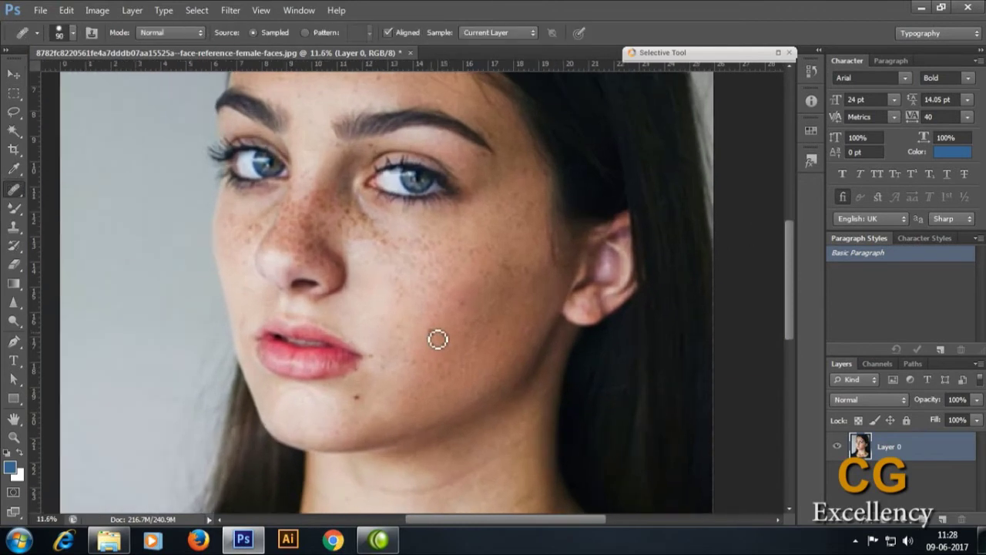
key(bracketright)
key(bracketright)
key(bracketright)
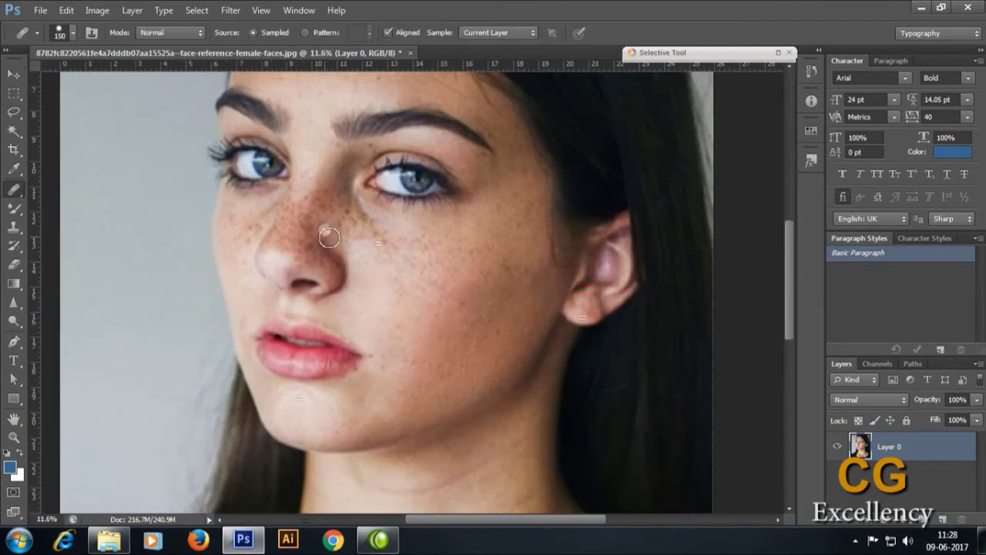
scroll(381, 151, up, 2)
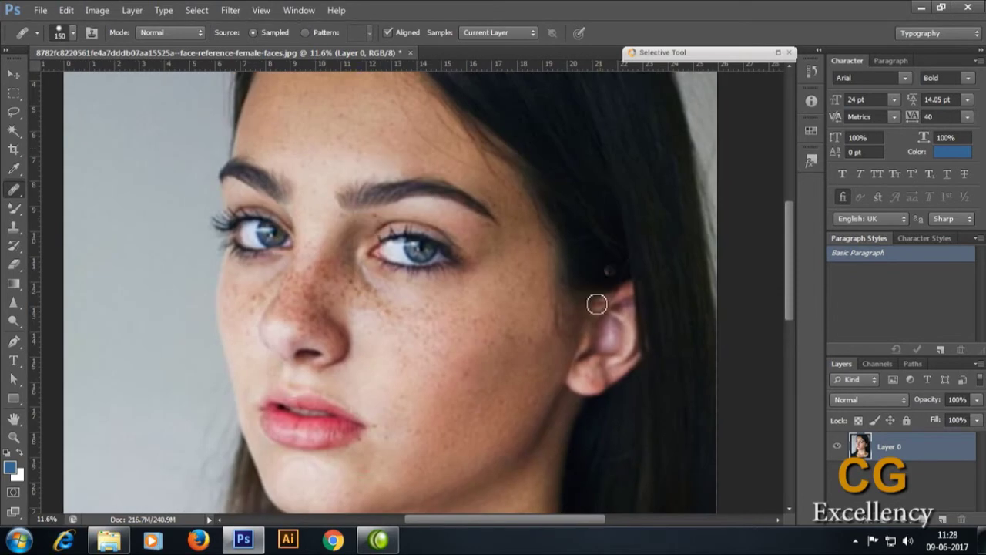
Step: Heal freckles at the inner brow, cheek and nostril, sampling clean cheek skin as source
click(375, 217)
click(428, 342)
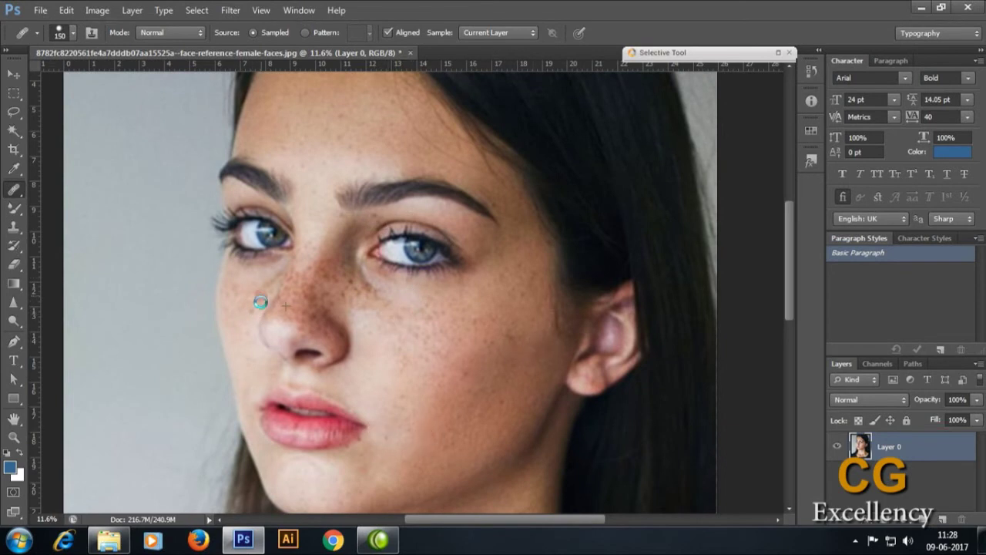
click(352, 318)
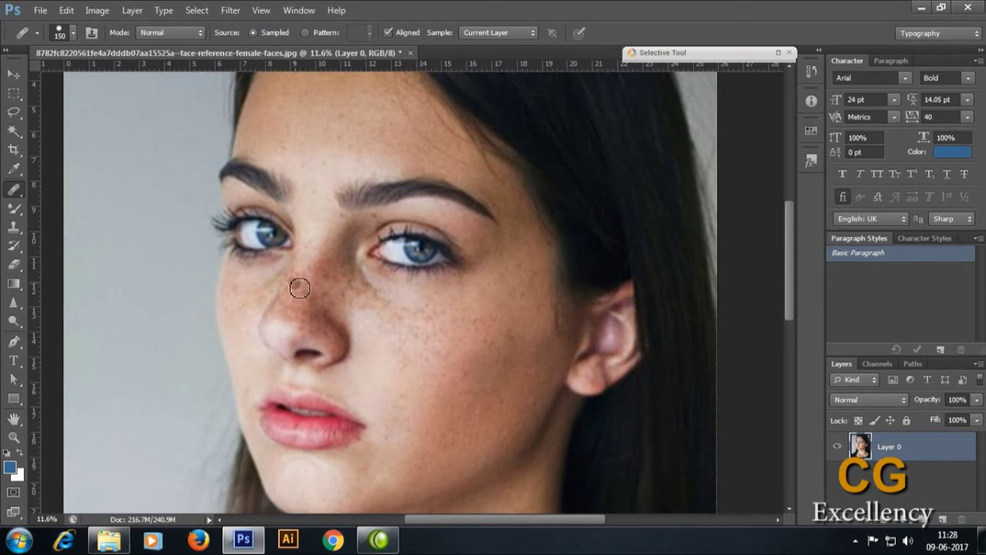
drag(302, 166, 419, 236)
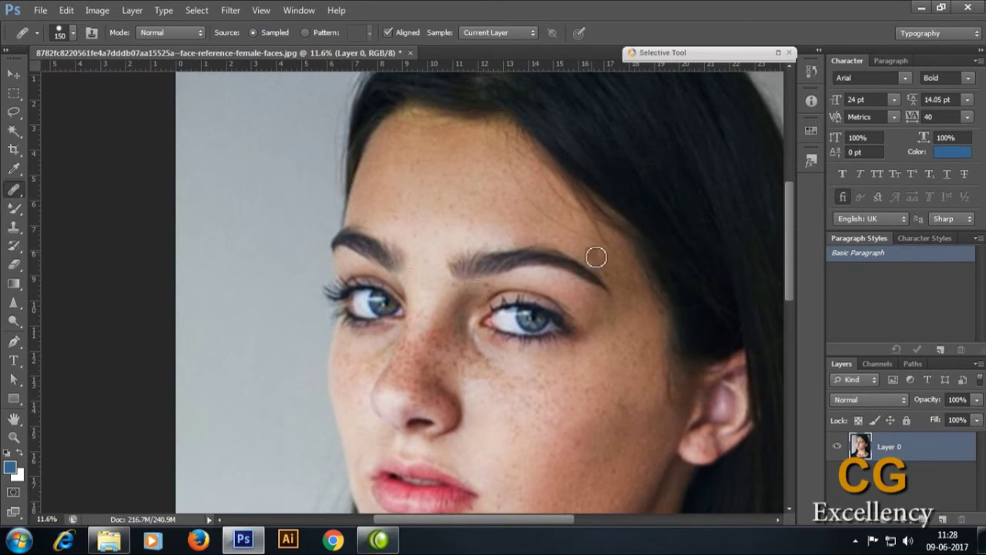
mouse_move(621, 495)
mouse_down()
mouse_move(583, 355)
mouse_move(613, 257)
mouse_up()
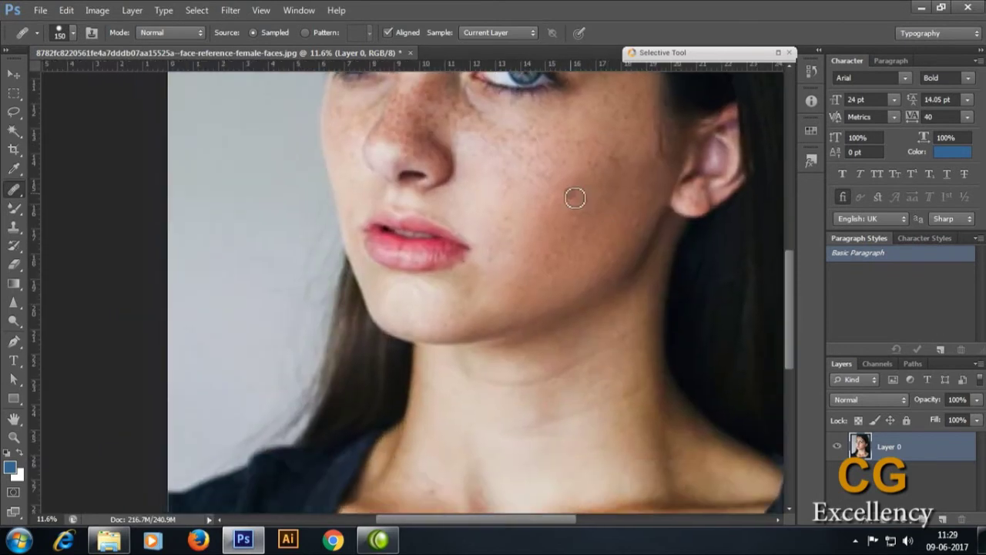
alt+click(536, 198)
click(516, 188)
click(509, 178)
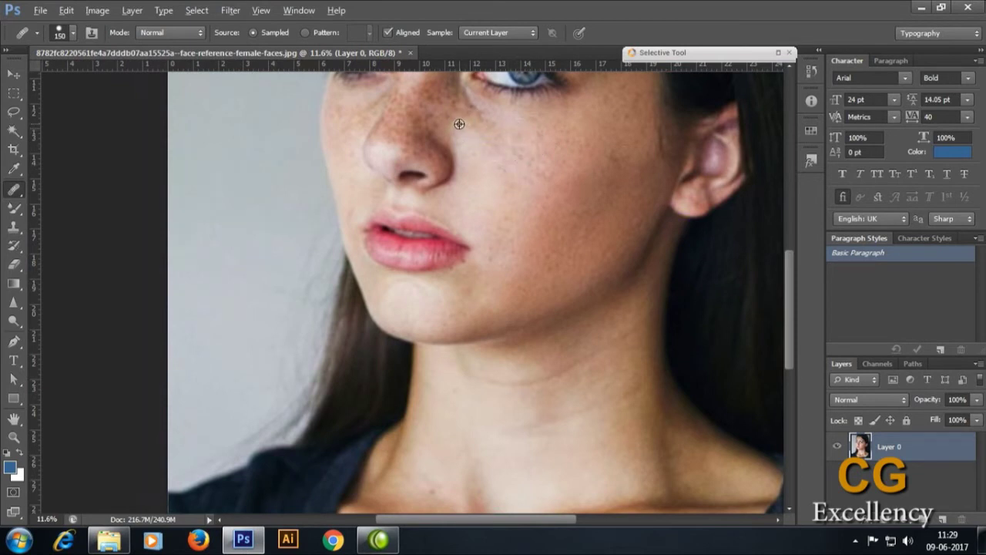
Step: With the Content-Aware Spot Healing Brush, remove freckles on the cheek, forehead and temple
right_click(12, 191)
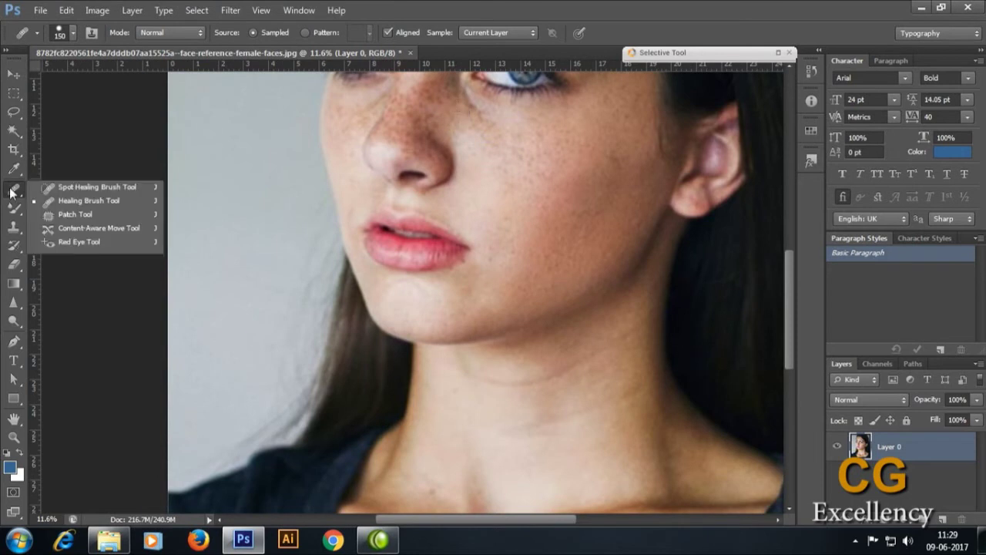
click(85, 187)
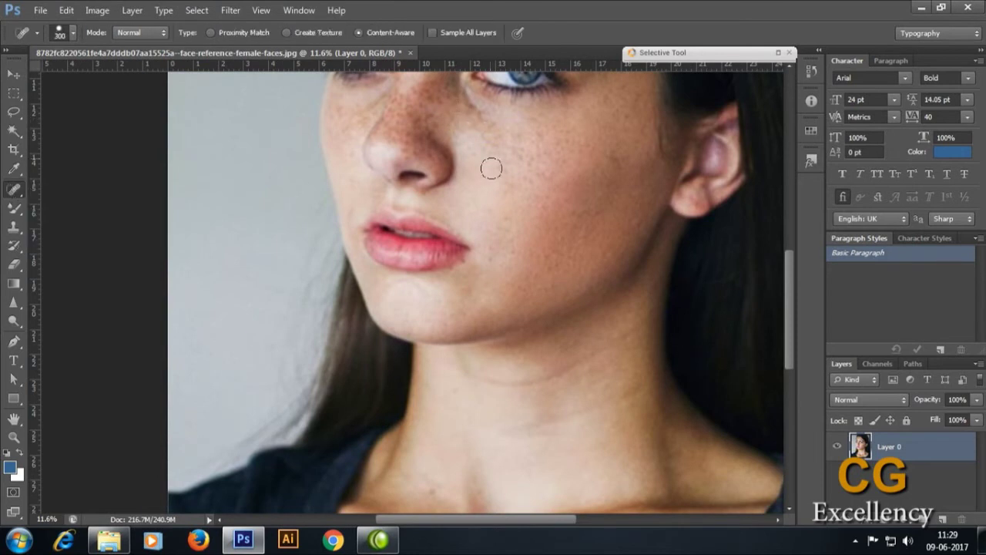
click(606, 157)
click(630, 119)
click(608, 101)
click(624, 85)
click(553, 267)
click(556, 160)
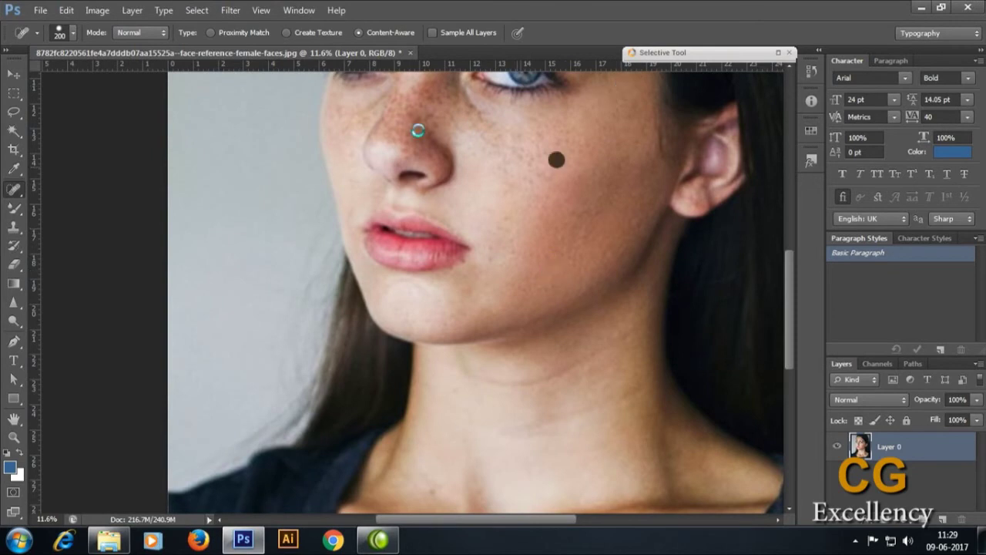
Step: Remove the freckles along the nose, from the upper bridge to the tip
click(427, 116)
click(404, 104)
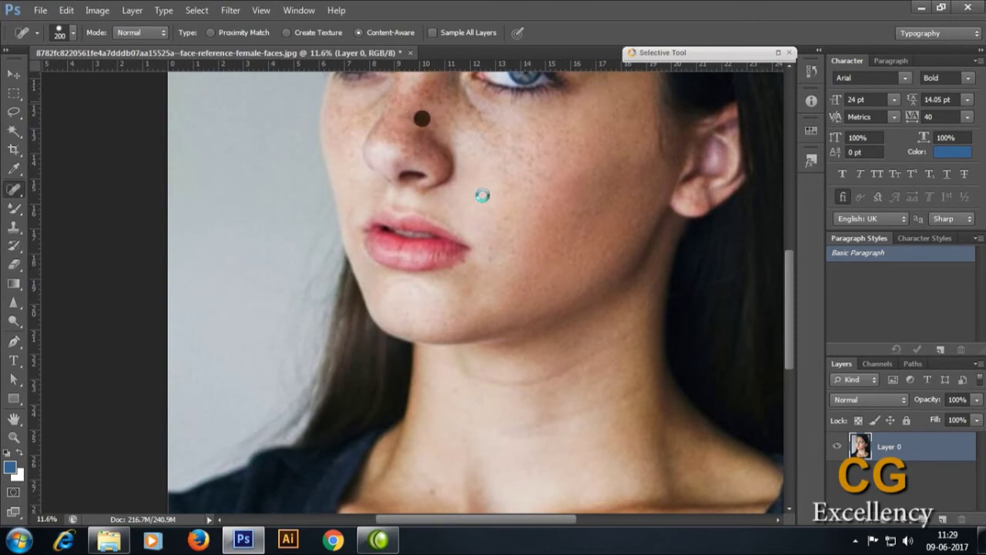
click(427, 100)
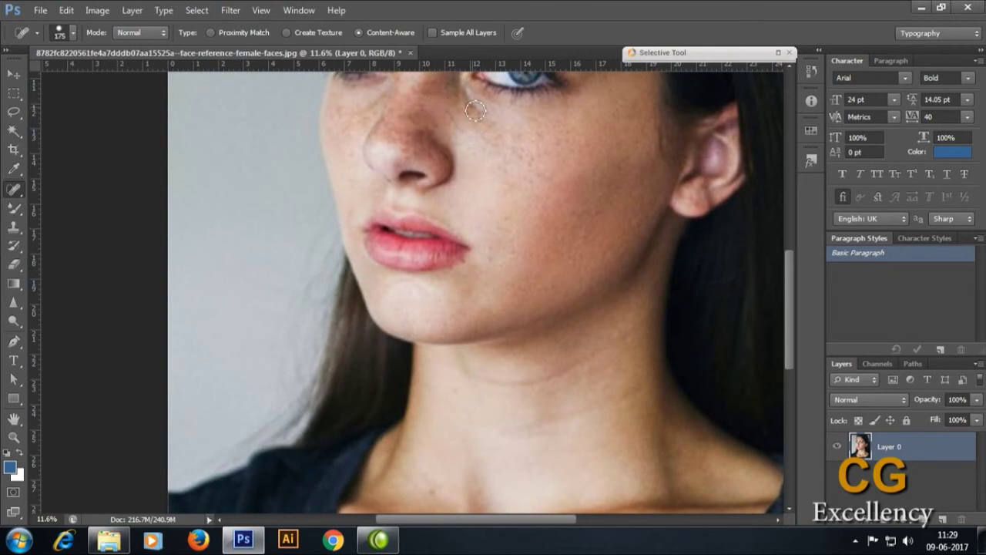
click(407, 120)
click(411, 135)
click(416, 150)
click(408, 141)
Step: Remove spots on the collarbone, upper eyelid and forehead
scroll(547, 469, down, 5)
scroll(547, 469, right, 2)
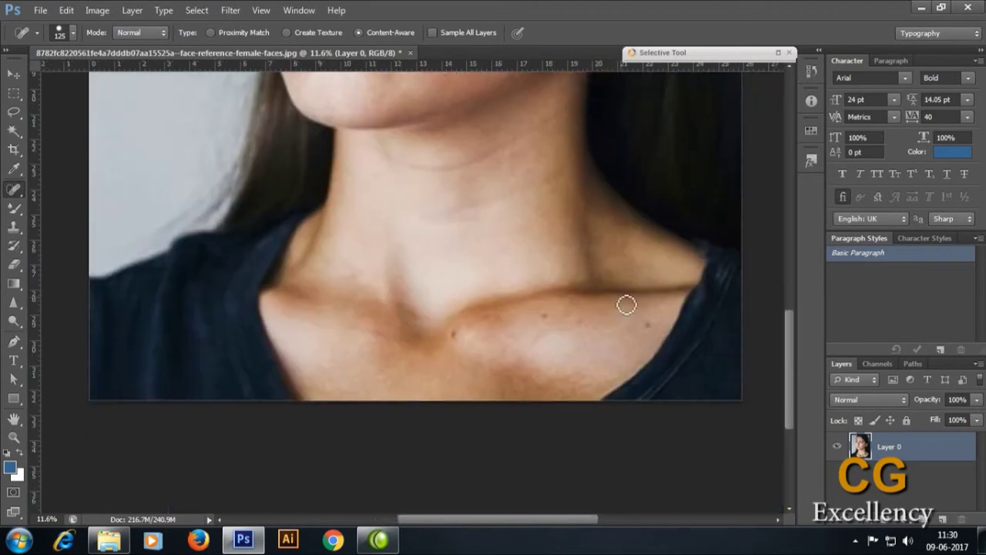
click(544, 313)
scroll(488, 315, up, 5)
scroll(643, 348, left, 2)
click(504, 206)
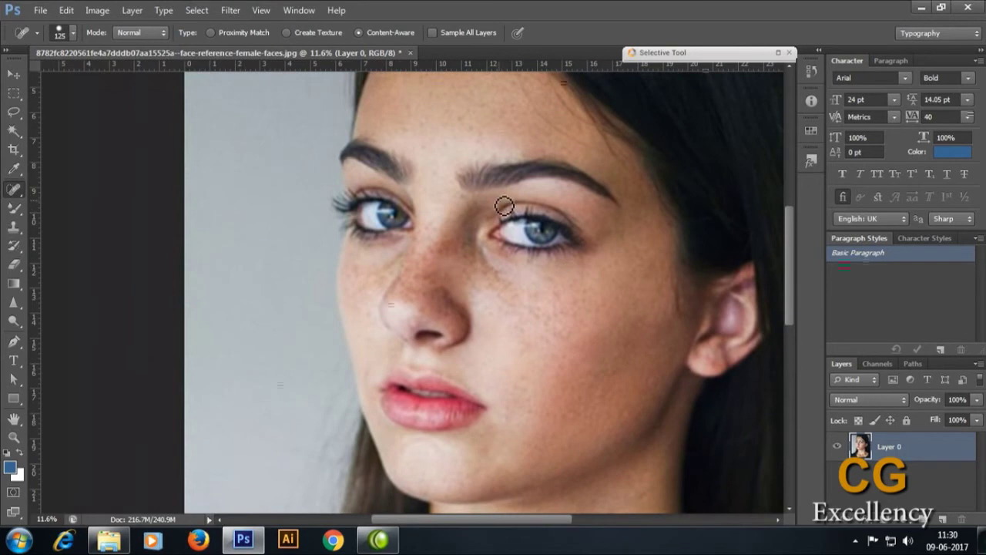
click(393, 181)
click(420, 129)
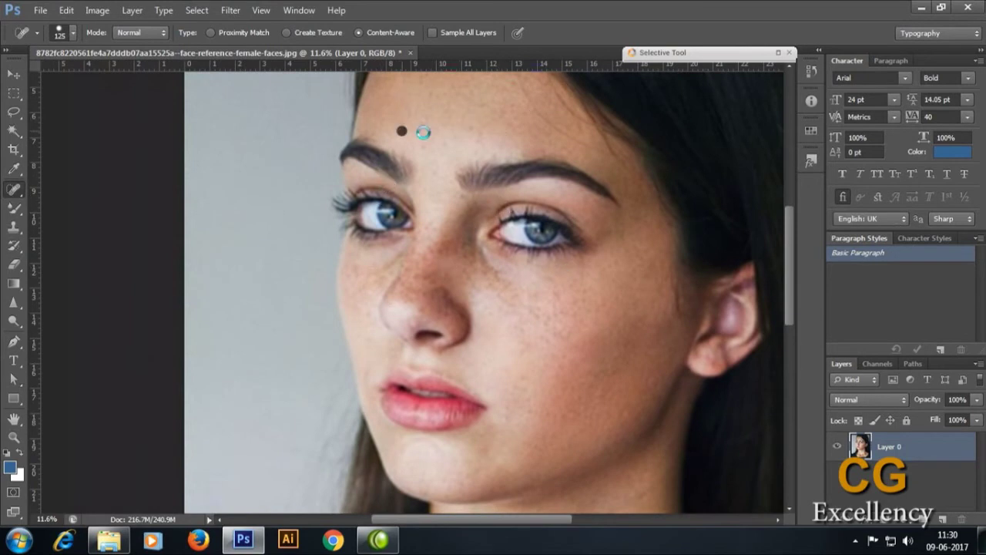
click(513, 100)
scroll(512, 363, down, 3)
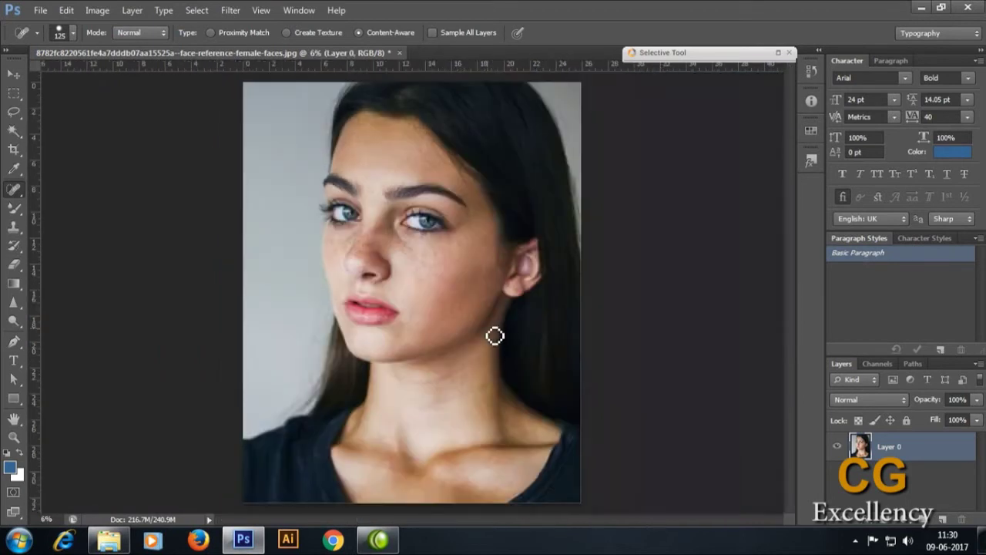
scroll(419, 293, up, 1)
Step: Enlarge the spot healing brush to 175 px and paint away freckles on the nose and right cheek
key(bracketright)
key(bracketright)
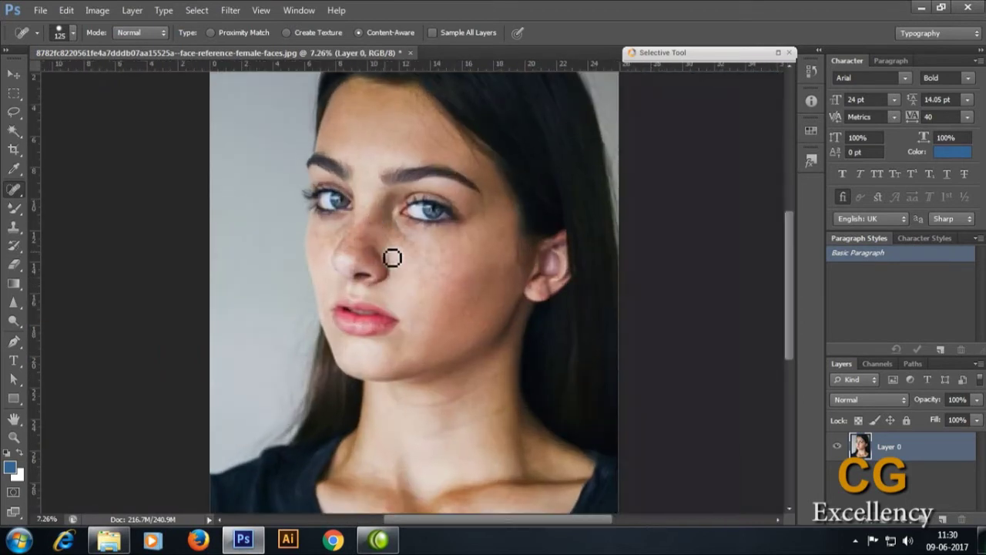
click(375, 221)
click(352, 240)
drag(391, 226, 408, 244)
drag(332, 258, 327, 281)
drag(345, 231, 333, 254)
drag(407, 245, 438, 272)
click(427, 263)
Step: Remove marks above the left eyebrow and freckles on the nose, upper cheek and below the nose
drag(320, 146, 339, 150)
click(371, 249)
click(368, 222)
click(392, 232)
click(358, 275)
Step: Smooth the skin near the lips, around the nose tip and along the nose bridge
drag(455, 363, 475, 200)
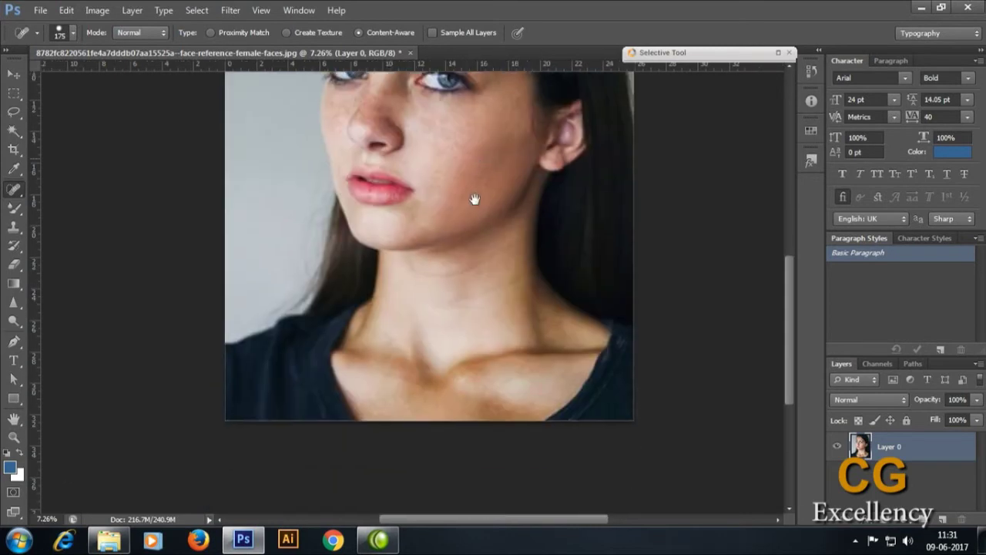
drag(484, 165, 538, 311)
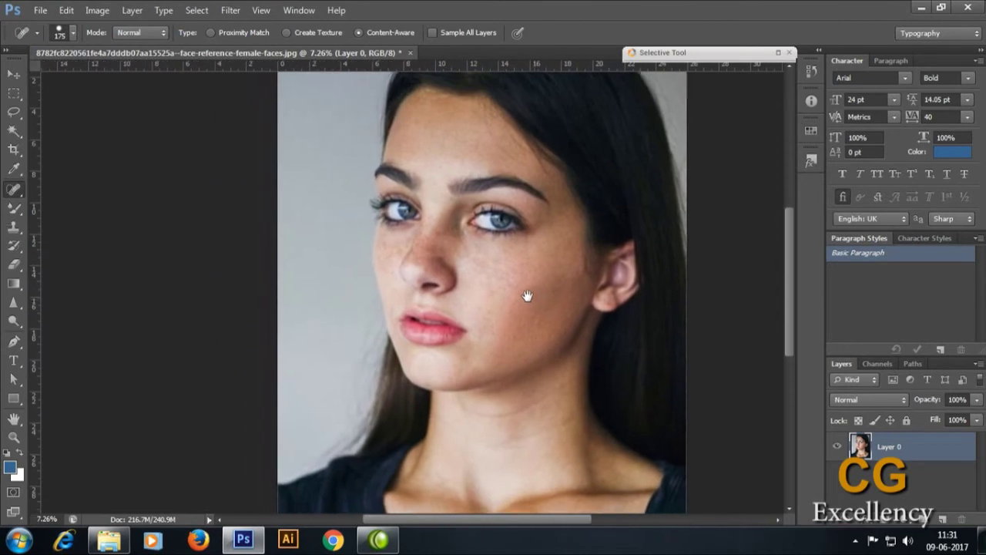
click(431, 320)
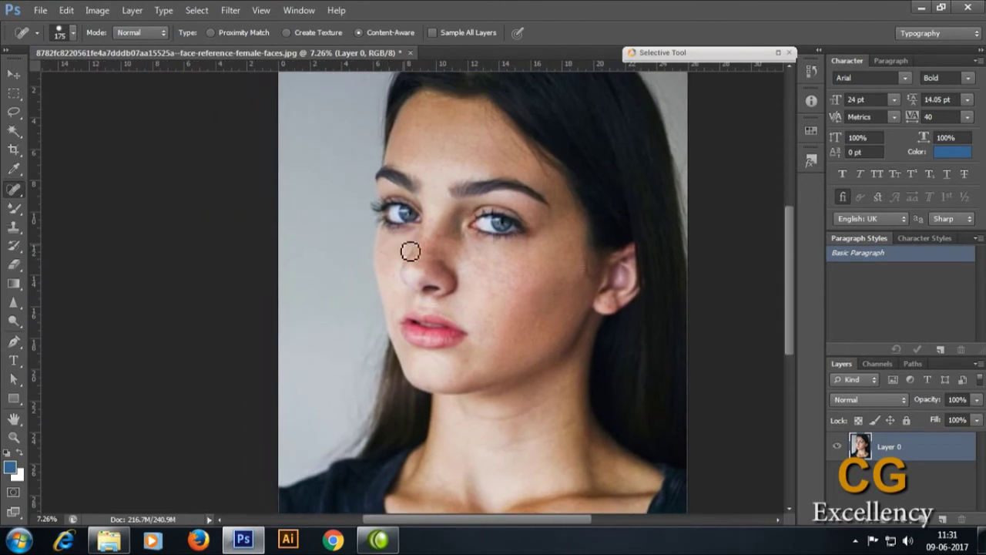
click(428, 283)
drag(459, 239, 436, 266)
scroll(570, 329, up, 2)
scroll(568, 328, down, 2)
Step: In Reduce Noise, set strength 10, preserve details 91 and reduce colour noise 100
click(231, 10)
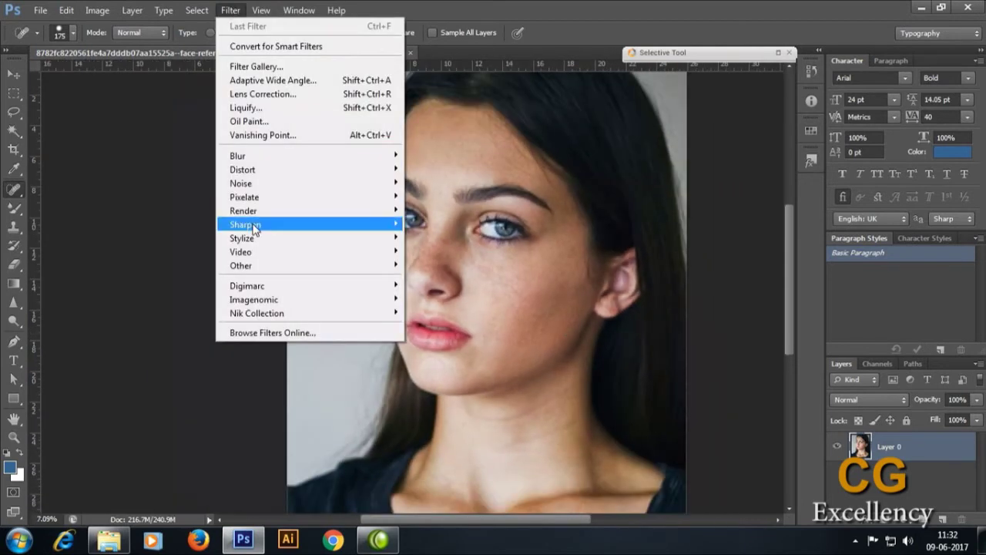
key(Escape)
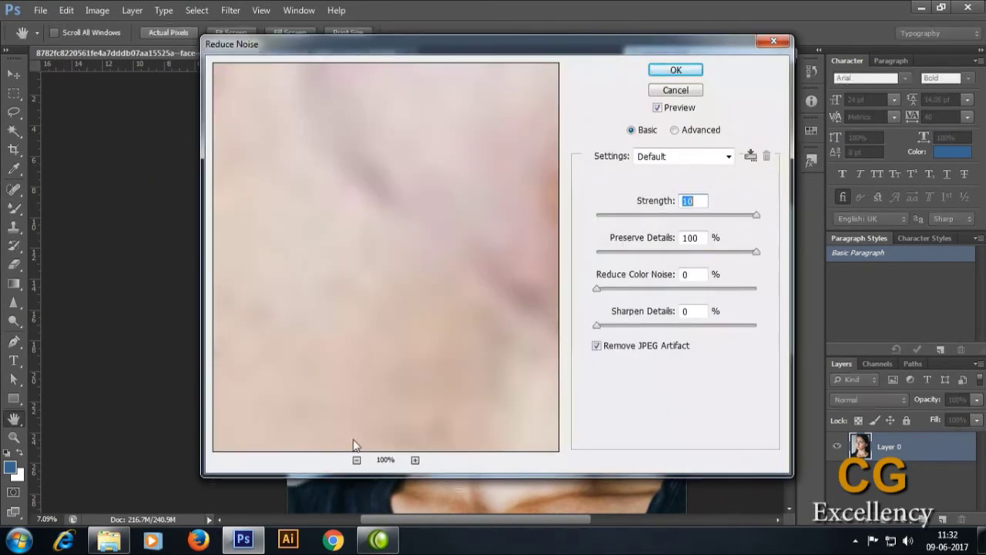
text(7)
click(357, 459)
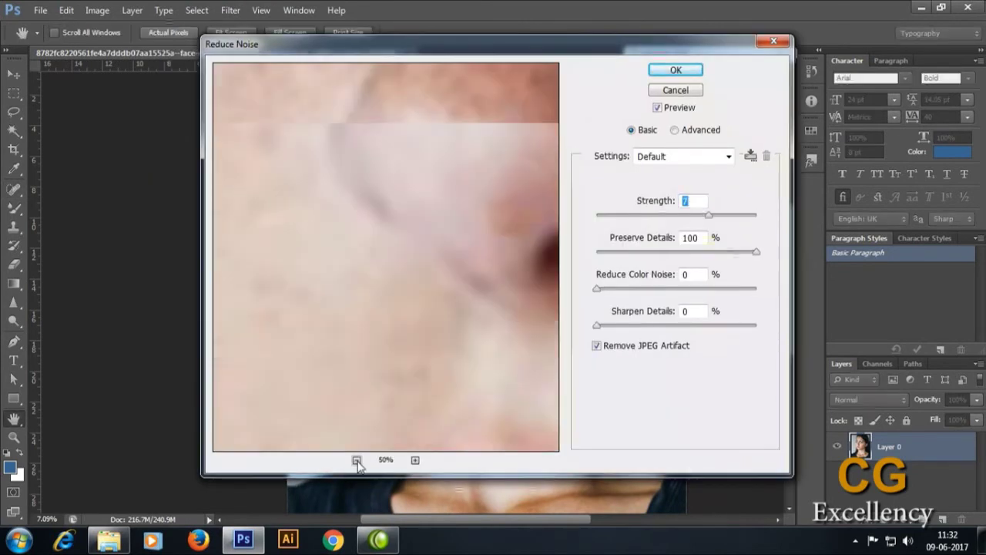
click(356, 460)
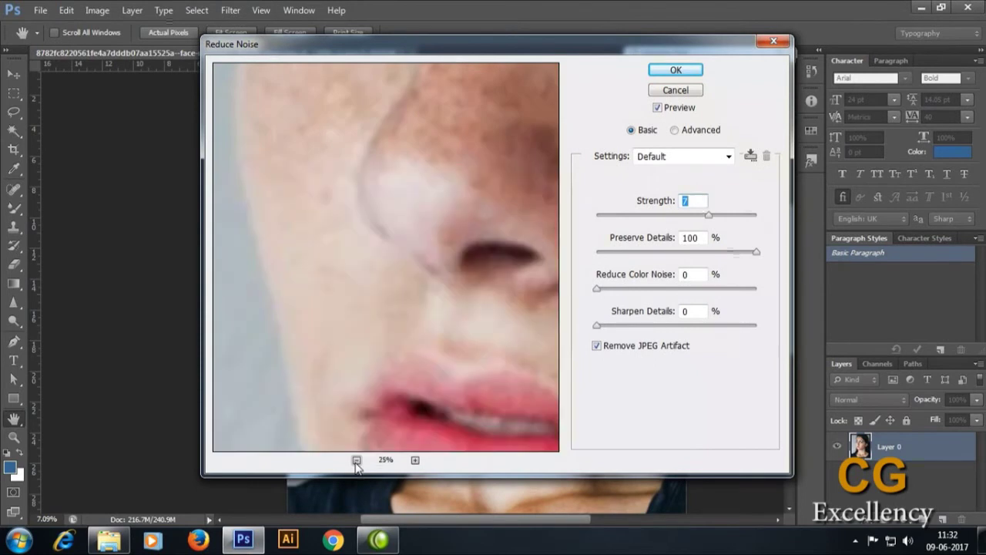
click(357, 460)
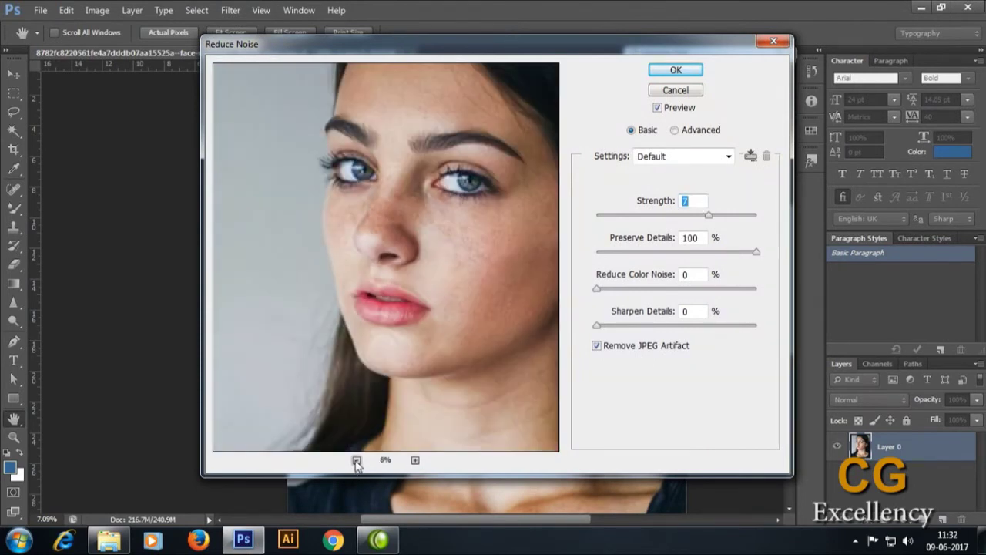
click(416, 459)
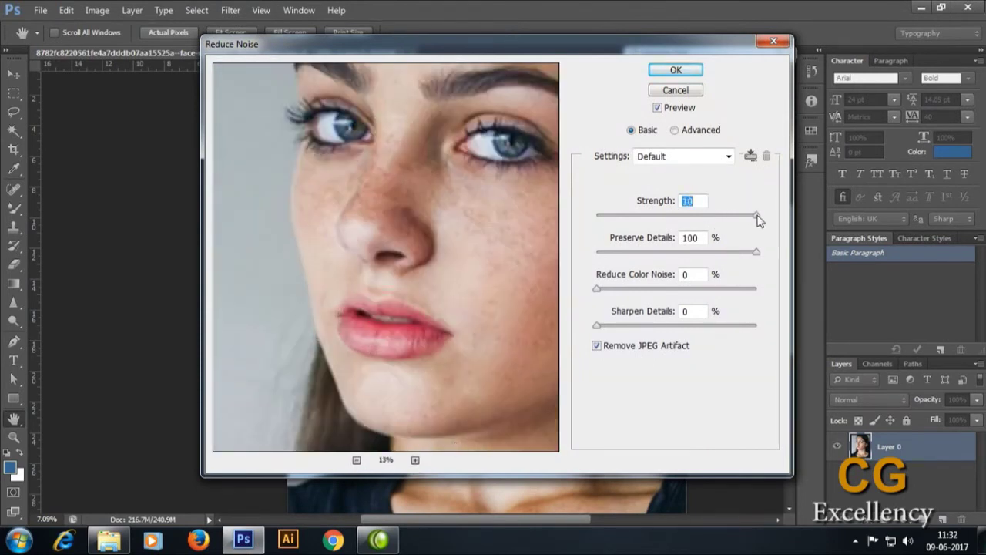
drag(754, 254, 722, 254)
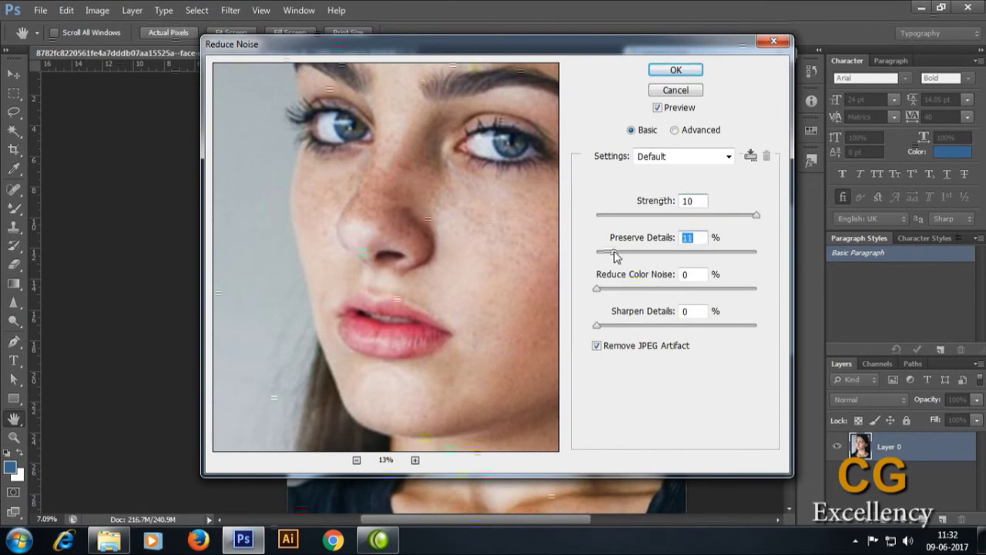
drag(597, 288, 756, 289)
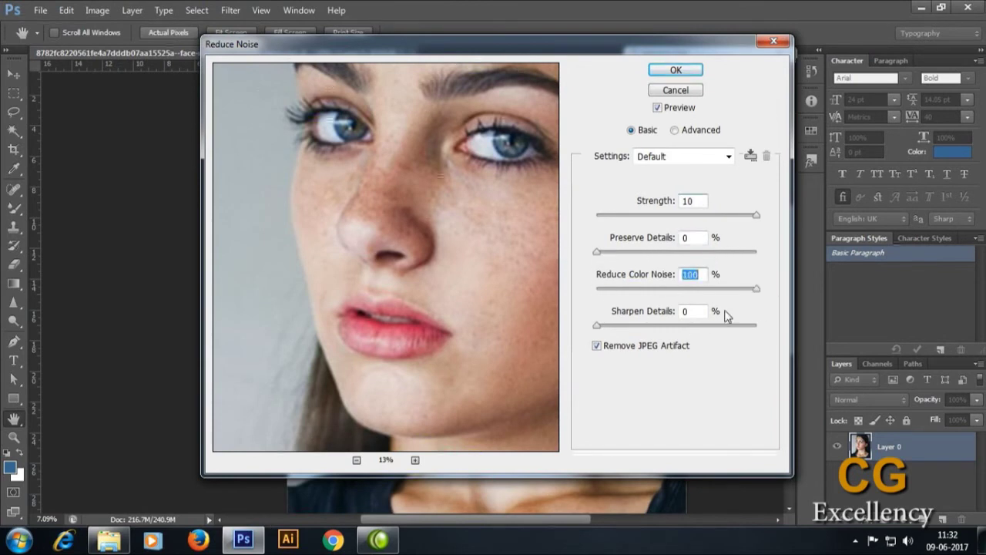
drag(598, 325, 514, 327)
drag(609, 258, 738, 255)
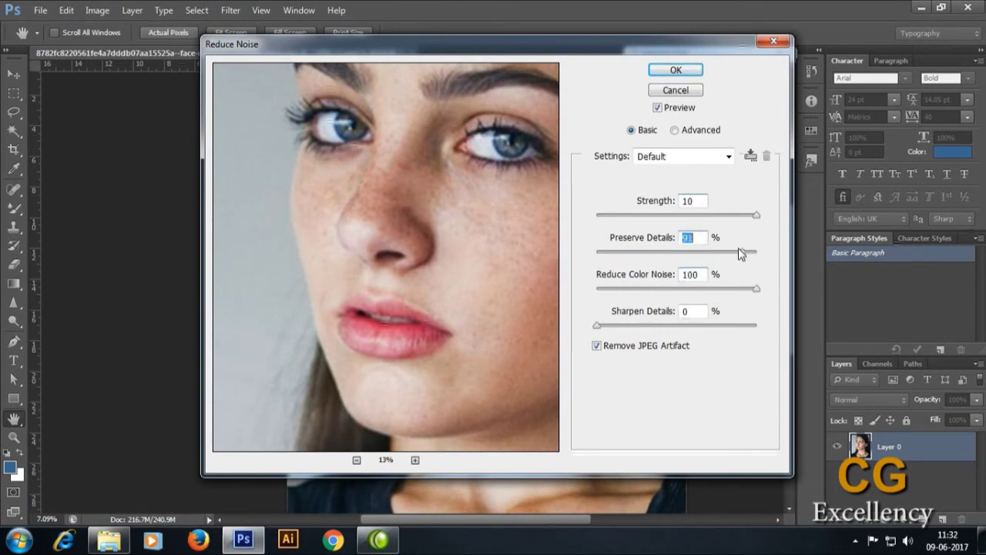
click(596, 345)
Step: In Advanced per-channel mode, set the Red channel's Preserve Details to 100
click(684, 131)
click(637, 177)
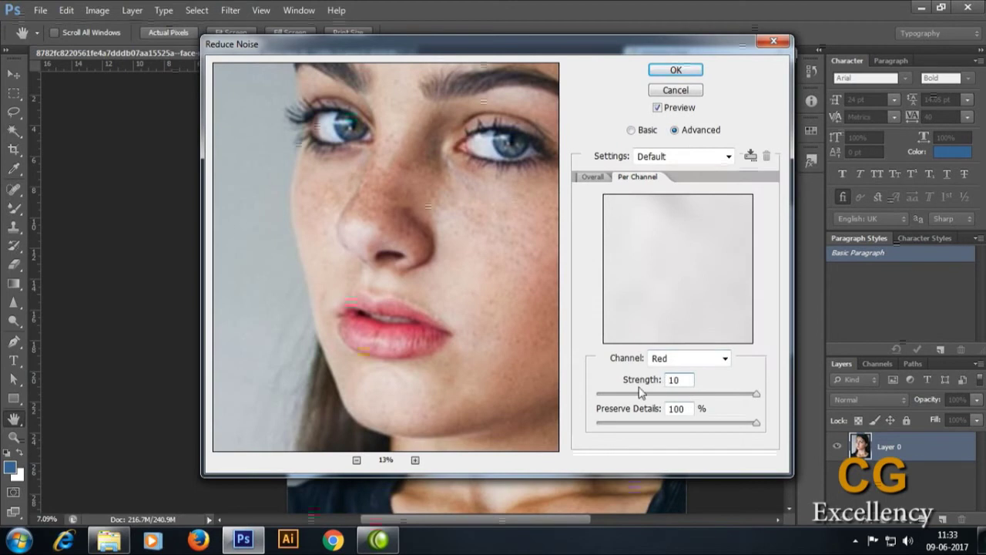
drag(755, 423, 608, 428)
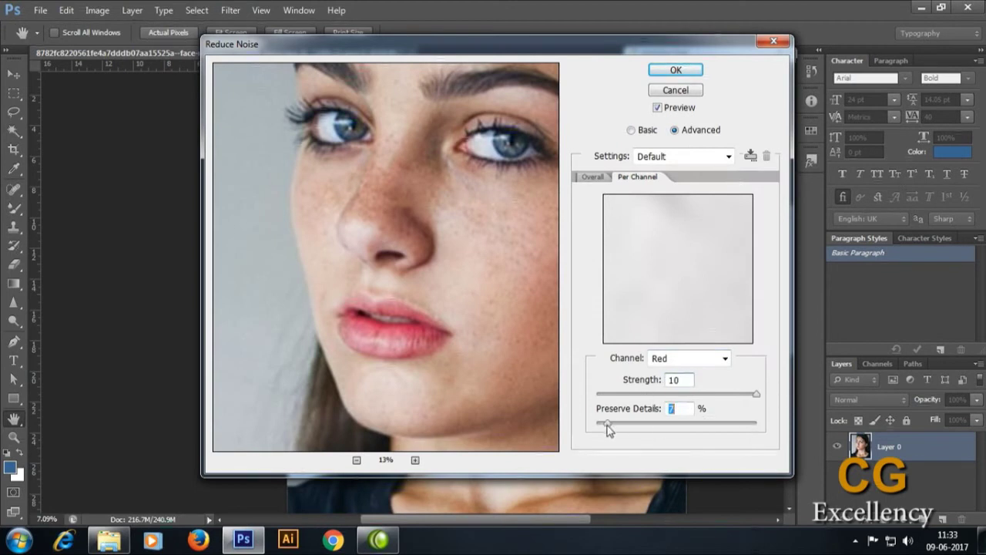
drag(674, 426, 795, 434)
Step: Apply the Reduce Noise filter and inspect the smoothed portrait
click(681, 71)
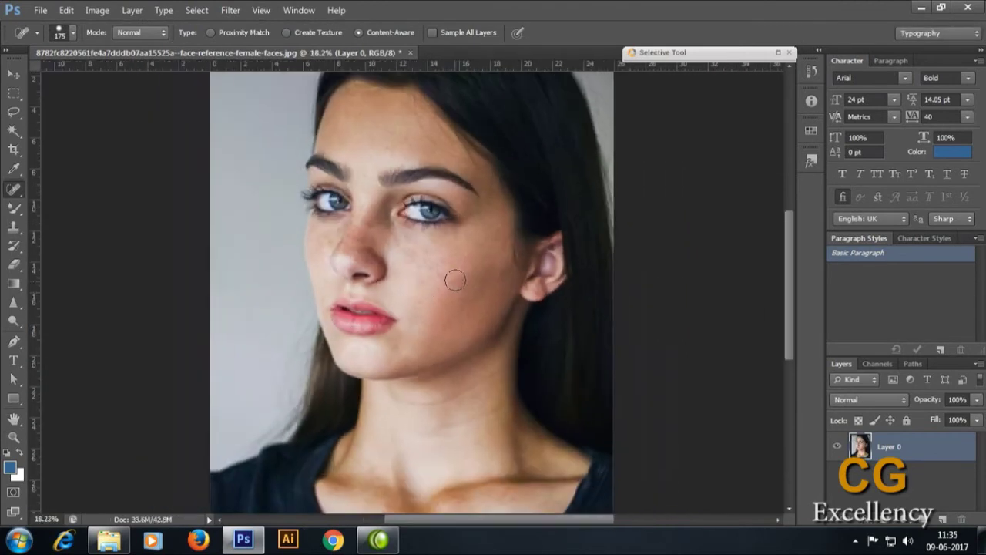
scroll(562, 296, up, 3)
scroll(451, 286, down, 2)
scroll(469, 301, down, 2)
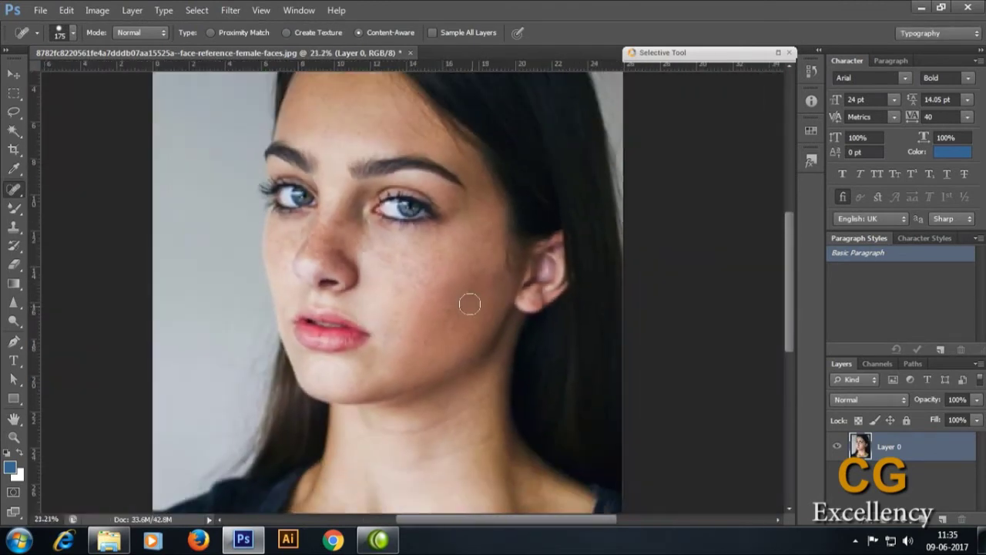
scroll(407, 282, up, 2)
scroll(407, 282, down, 1)
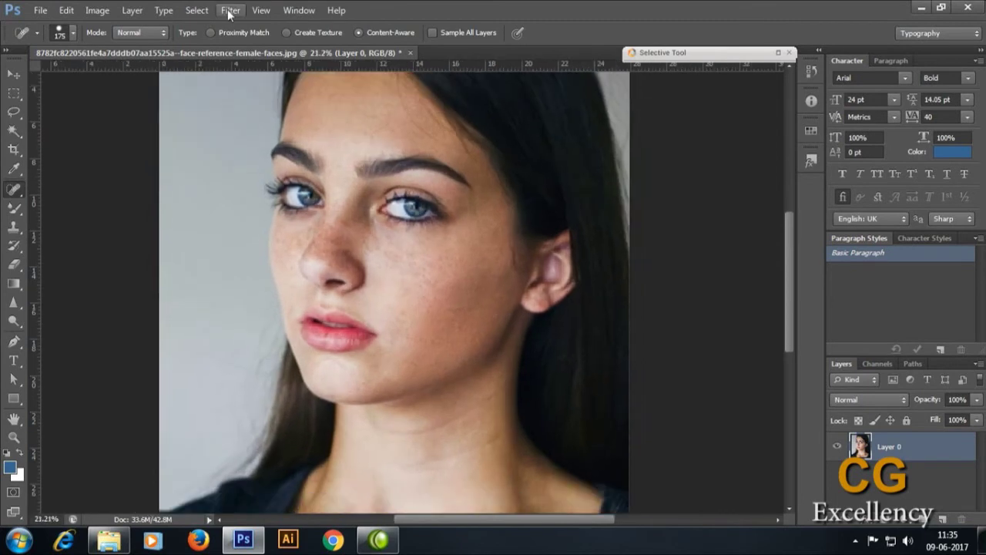
Step: Trial Unsharp Mask settings, ending near amount 61, radius 1.5 and a raised threshold
click(230, 10)
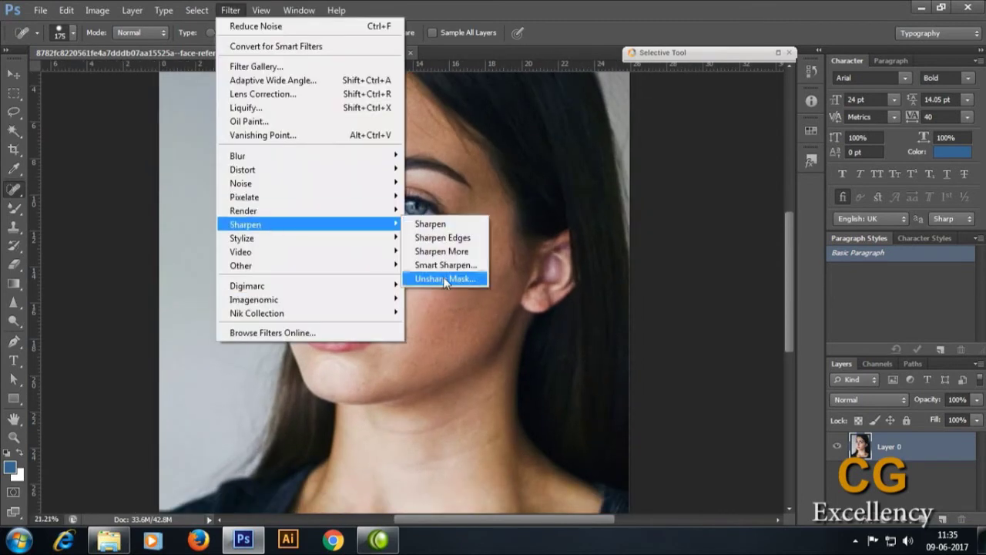
click(443, 277)
click(614, 222)
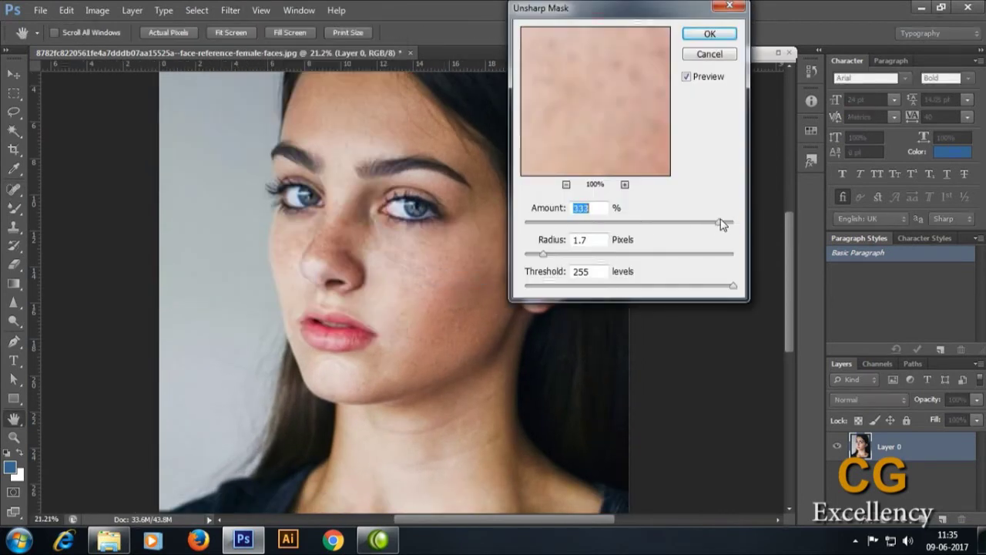
mouse_move(563, 255)
mouse_down()
mouse_move(690, 255)
mouse_move(574, 253)
mouse_up()
drag(675, 286, 624, 286)
drag(550, 287, 542, 288)
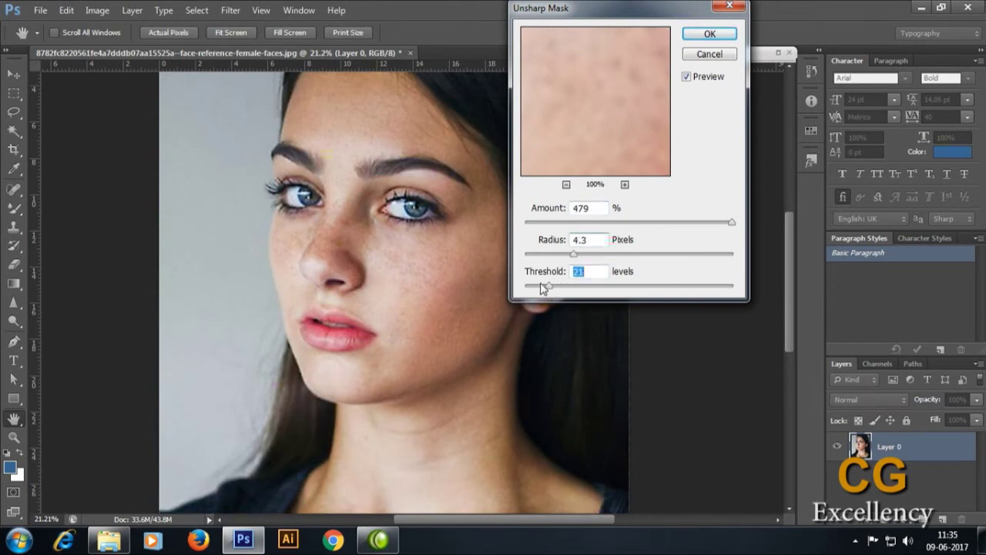
drag(633, 288, 634, 289)
mouse_move(578, 258)
mouse_down()
mouse_move(733, 255)
mouse_move(705, 226)
mouse_up()
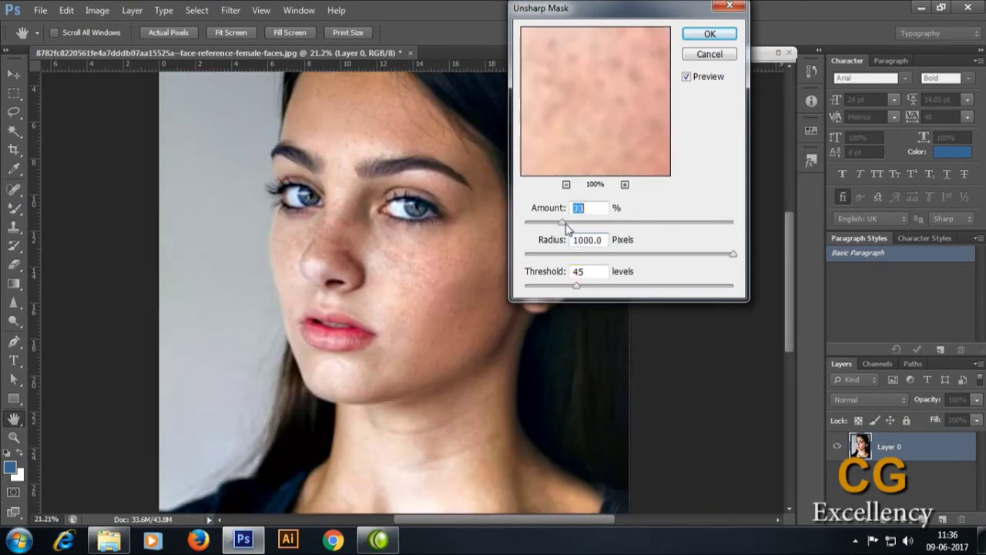
mouse_move(566, 230)
mouse_down()
mouse_move(601, 228)
mouse_move(541, 255)
mouse_up()
drag(576, 285, 753, 285)
Step: Cancel Unsharp Mask and trial Smart Sharpen with More Accurate on and radius about 3.3
click(710, 54)
click(230, 10)
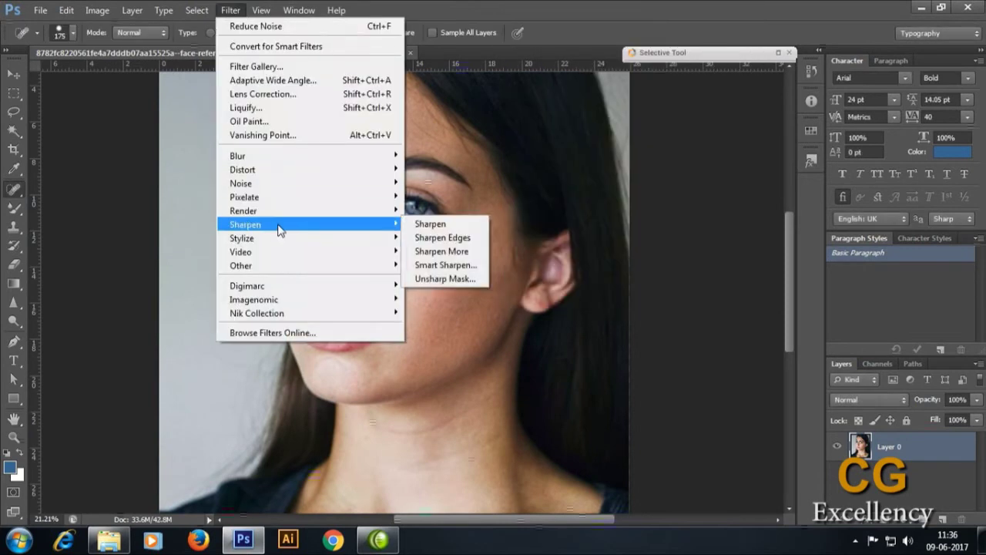
click(463, 267)
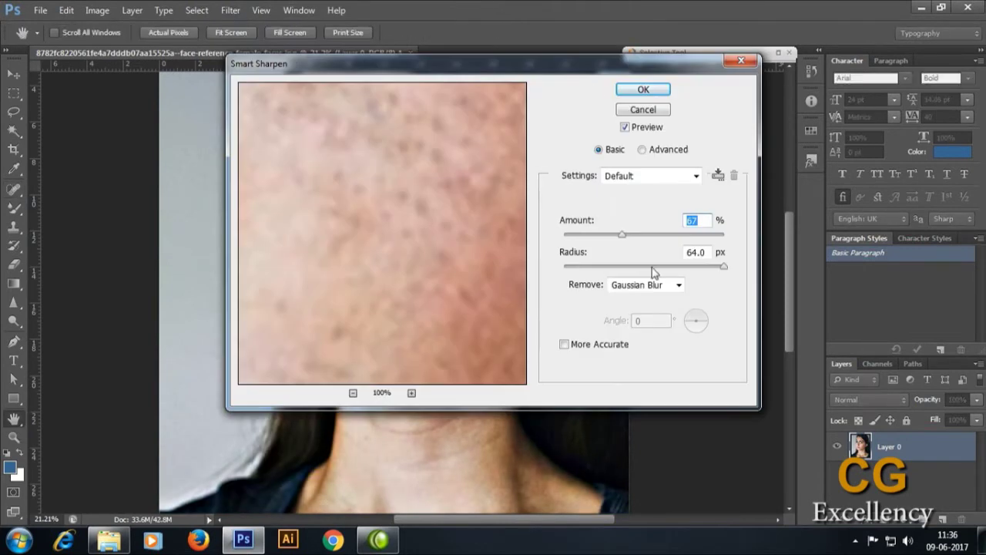
mouse_move(501, 20)
mouse_down()
mouse_move(775, 231)
mouse_move(747, 35)
mouse_up()
click(905, 257)
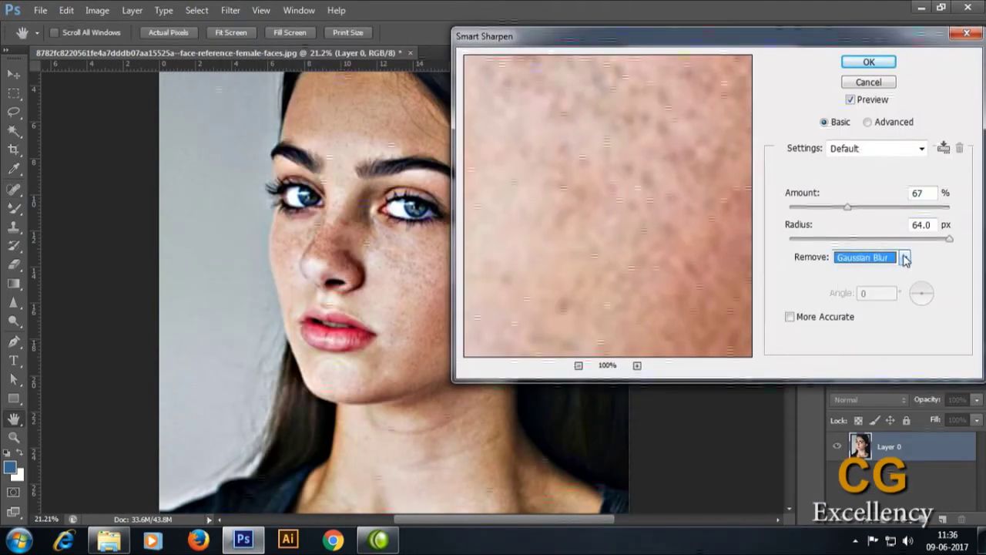
click(793, 317)
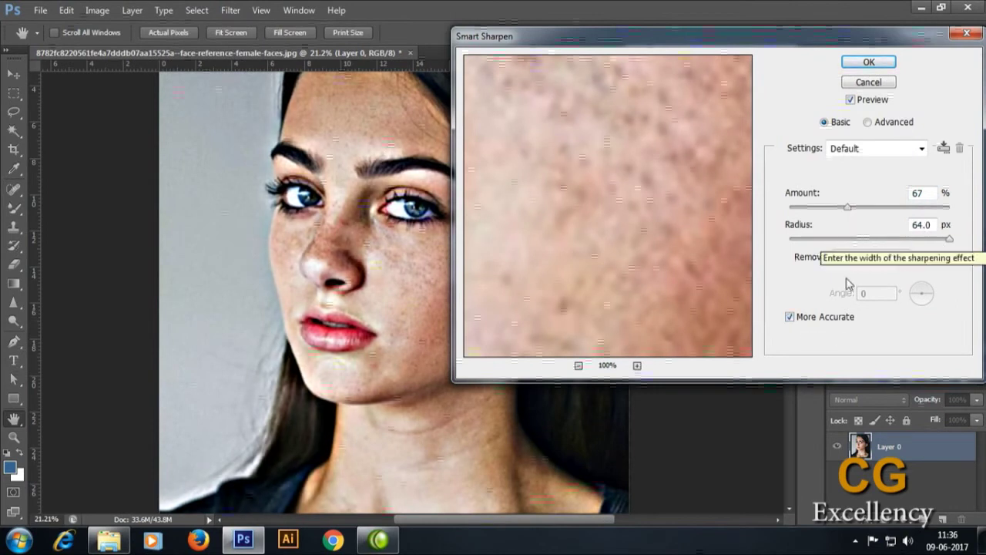
drag(903, 239, 844, 241)
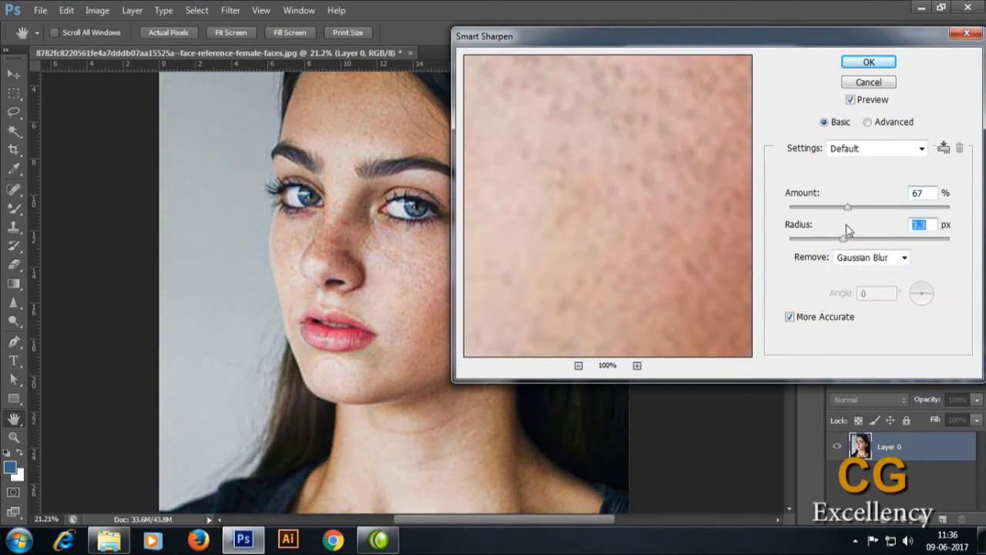
drag(848, 207, 905, 208)
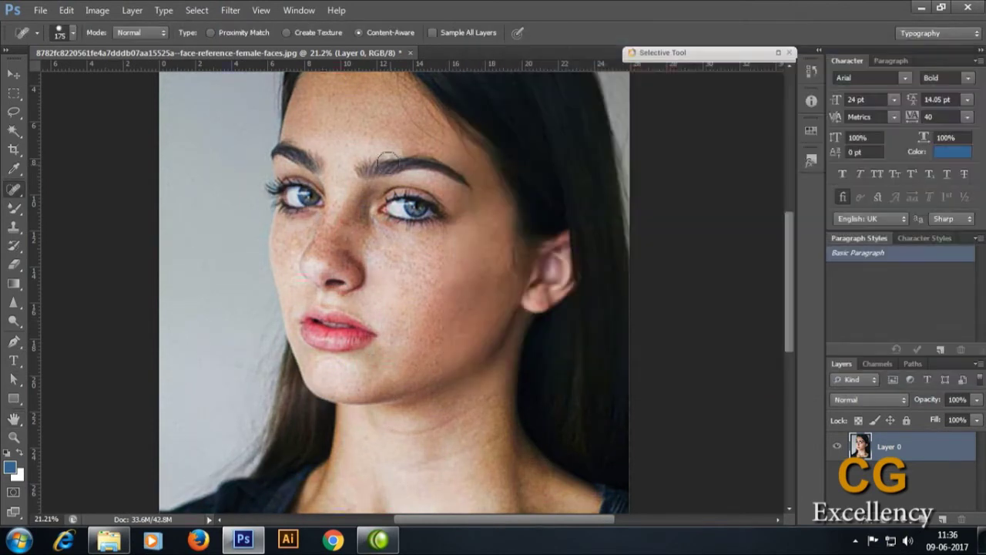
Step: Trial the Median noise filter with a radius of 27
click(231, 10)
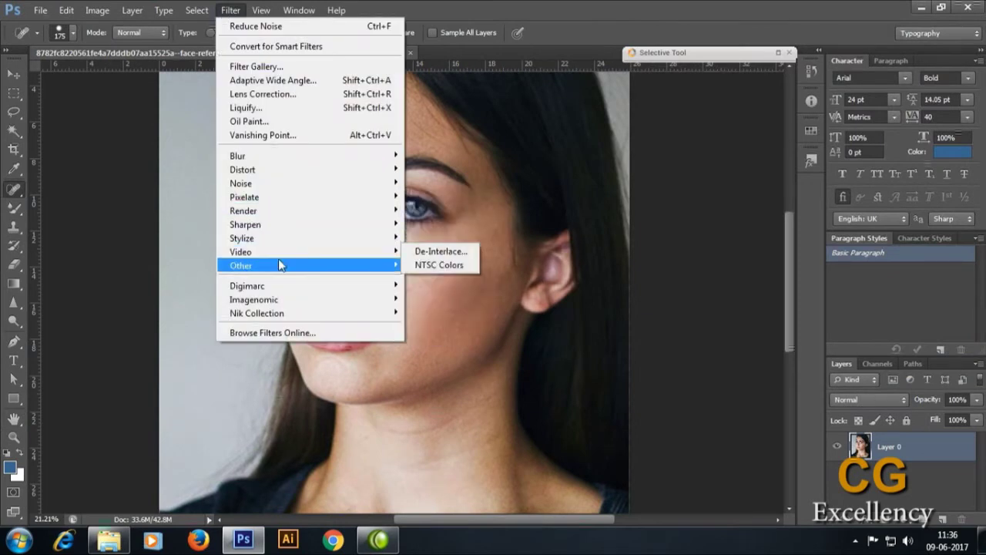
mouse_move(240, 184)
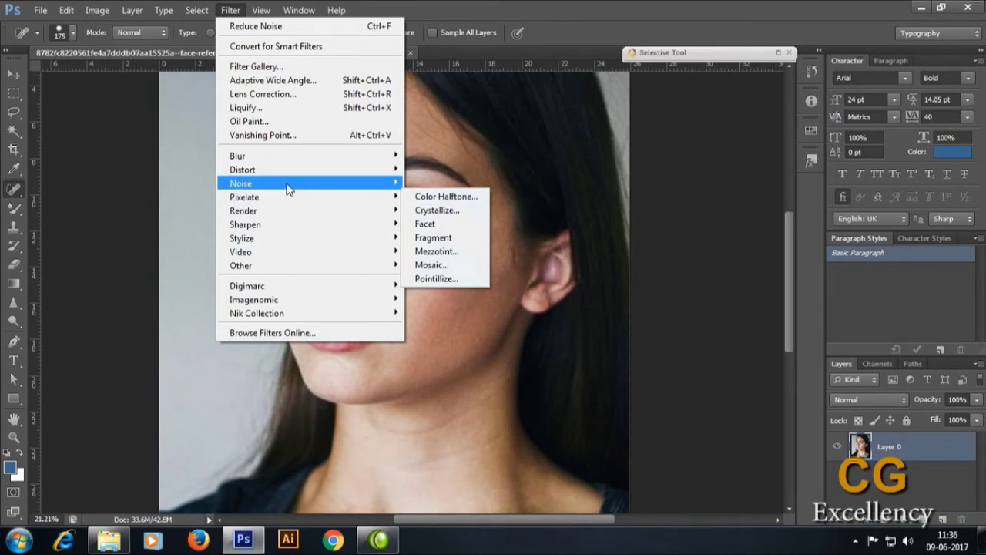
click(462, 223)
drag(269, 92, 826, 90)
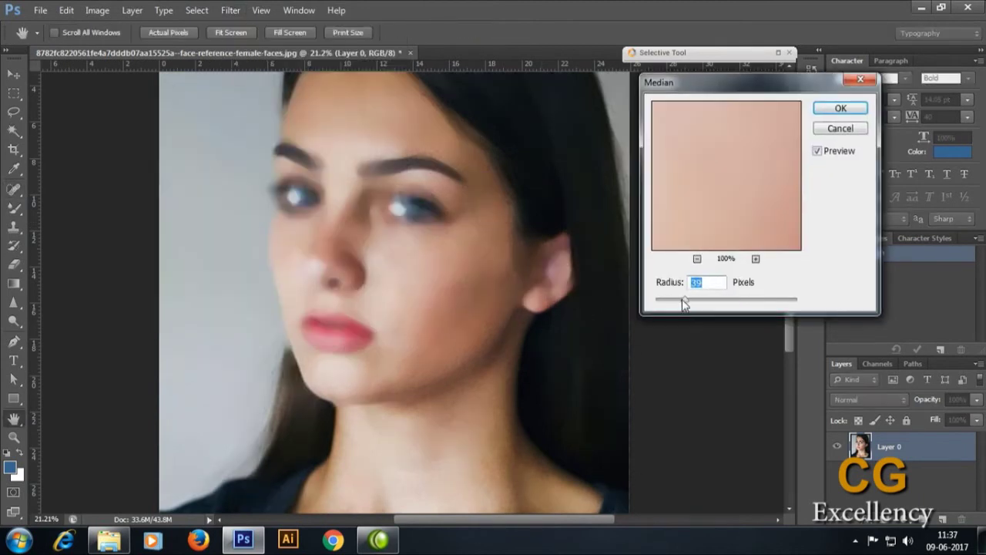
drag(682, 303, 655, 302)
Step: Dismiss the Median filter and duplicate Layer 0
click(842, 108)
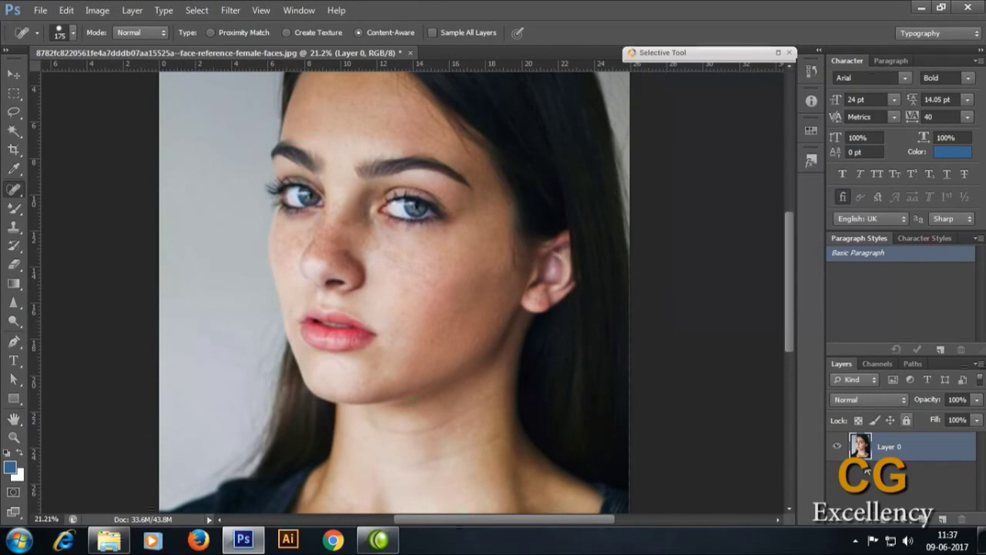
right_click(919, 456)
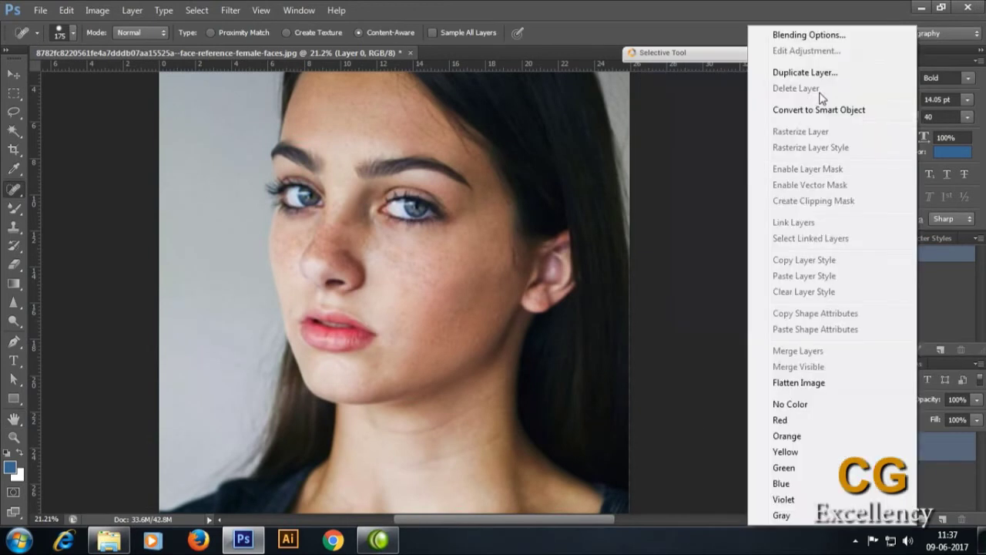
click(817, 74)
key(Return)
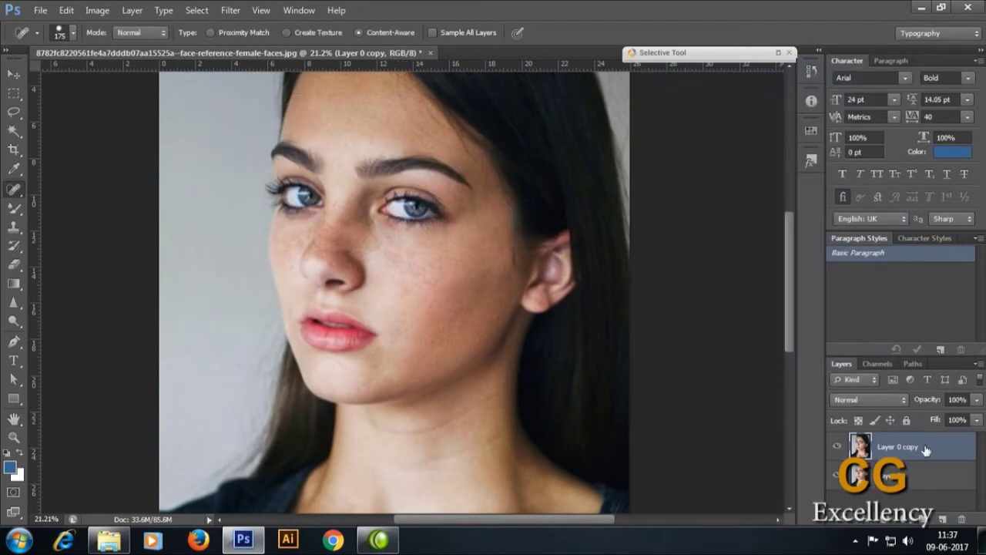
Step: Select the Mixer Brush and set its size to 150
right_click(14, 189)
click(17, 208)
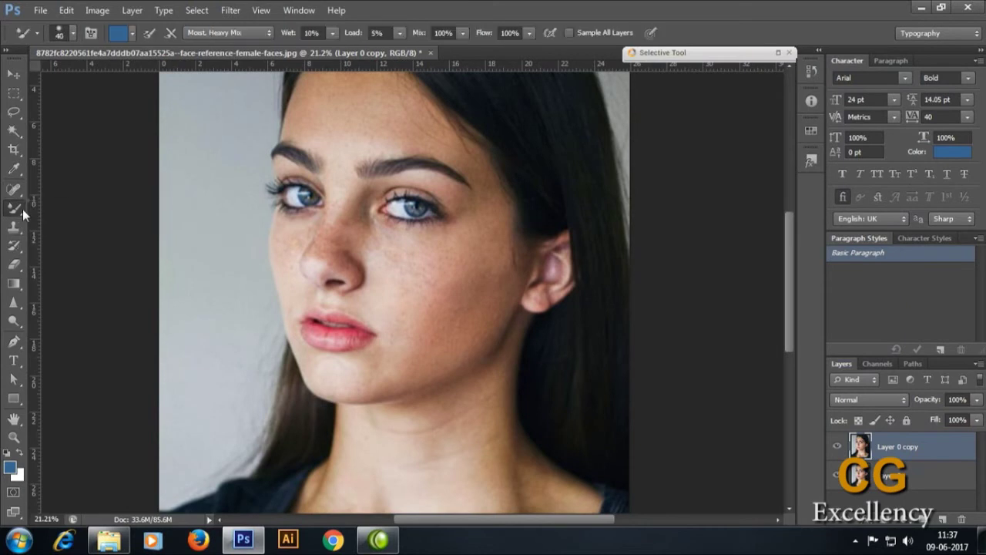
right_click(17, 208)
click(85, 250)
key(bracketright)
key(bracketright)
key(bracketright)
click(462, 33)
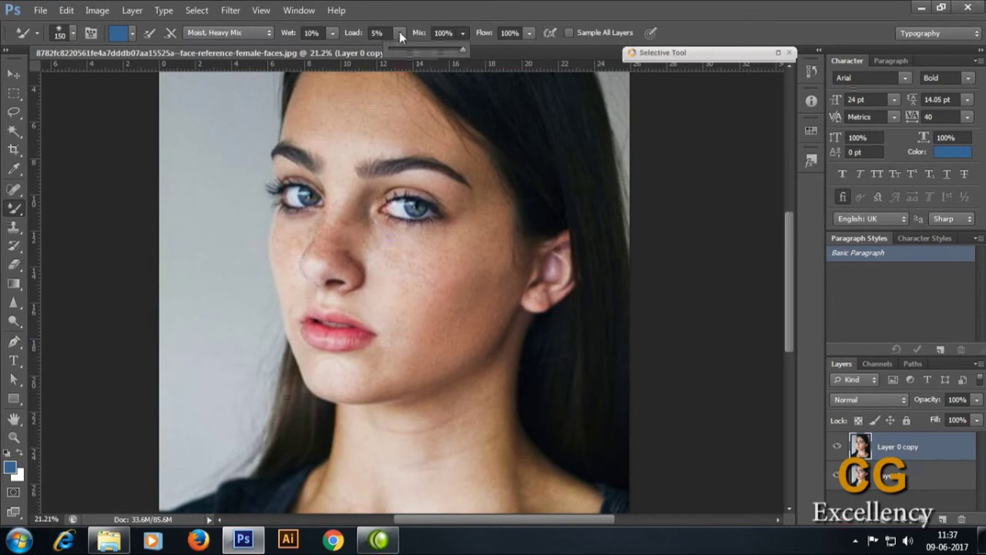
Step: Choose the Wet preset, clean the brush and load it with skin tone c1917d from beside the nose
click(260, 34)
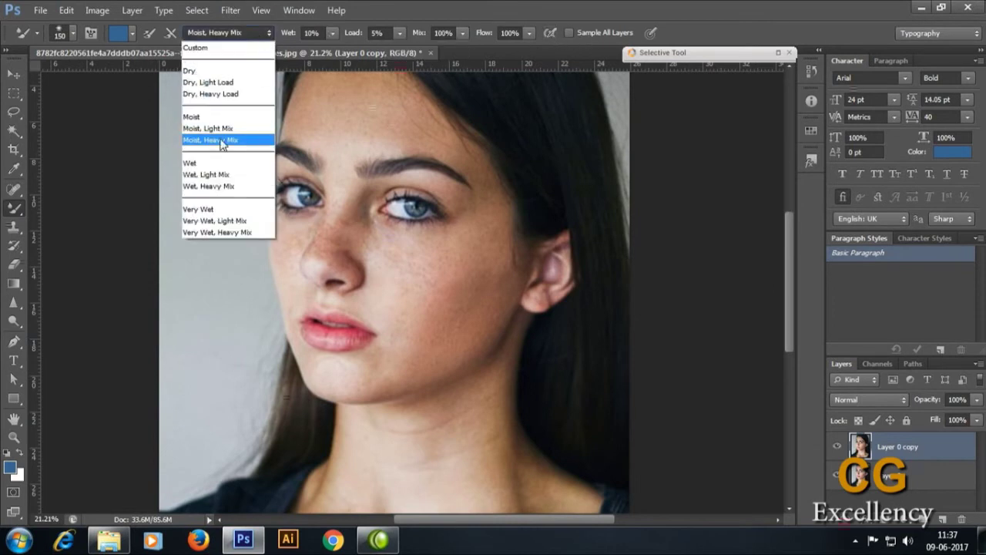
click(218, 164)
click(131, 35)
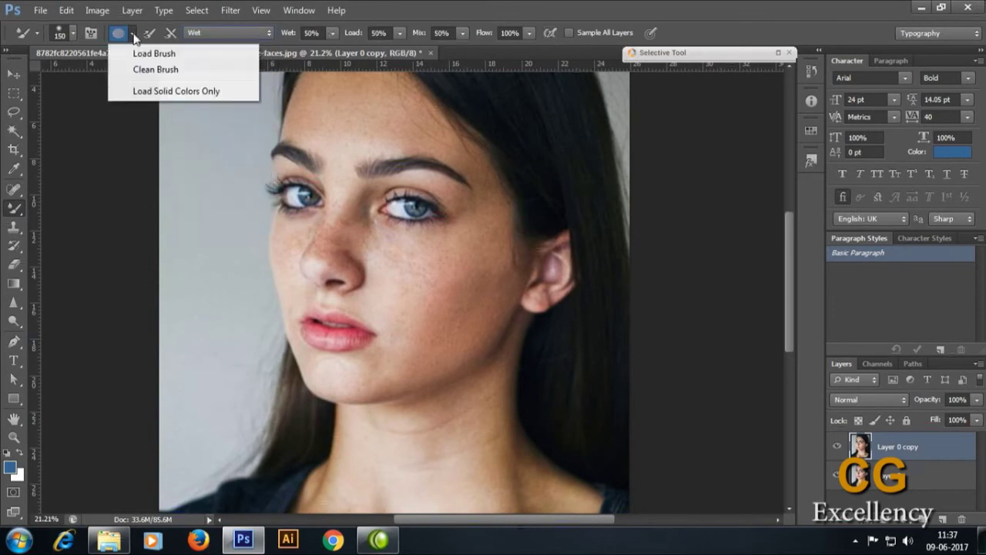
click(154, 71)
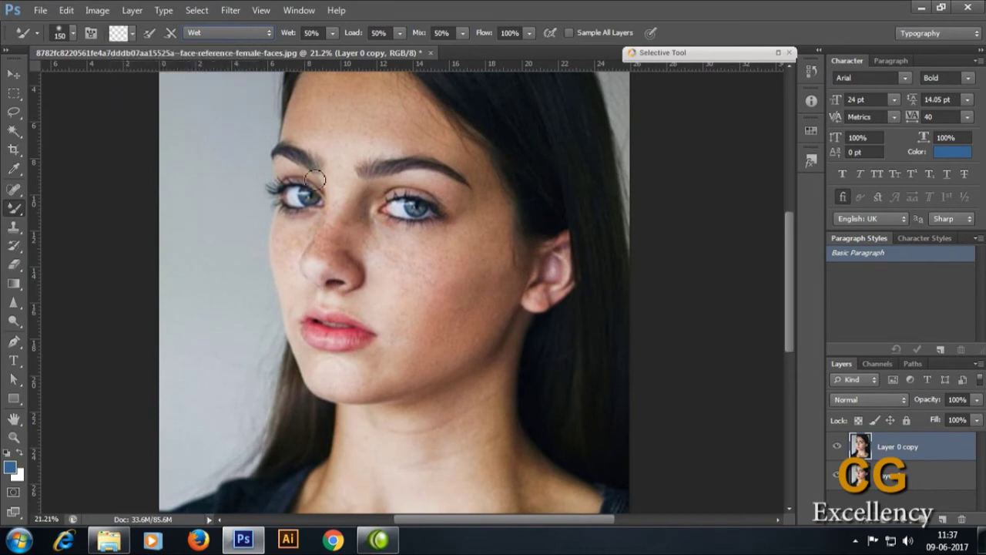
alt+click(335, 237)
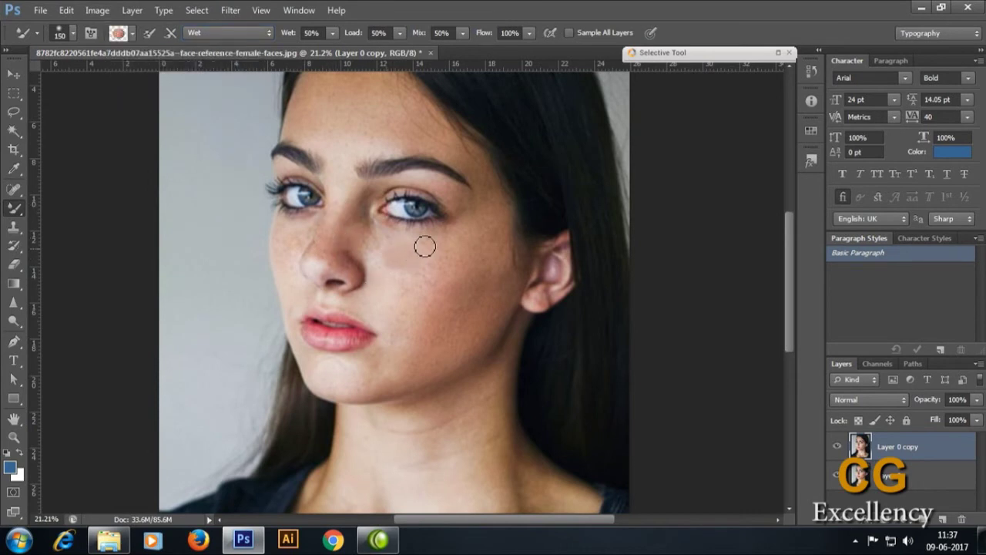
click(10, 466)
Step: Sample the cheek skin tone and blend away the freckles, undoing one blotchy stroke
click(456, 257)
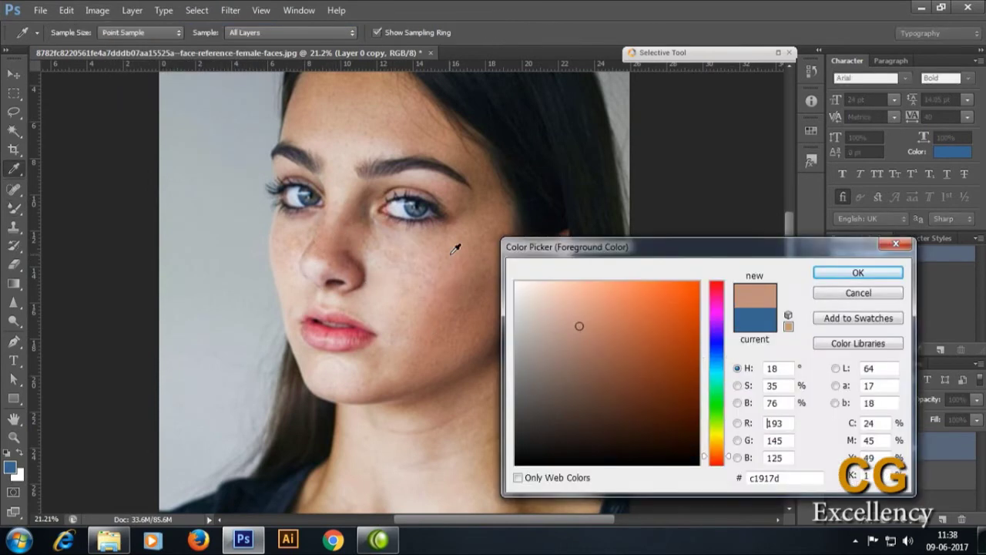
click(829, 276)
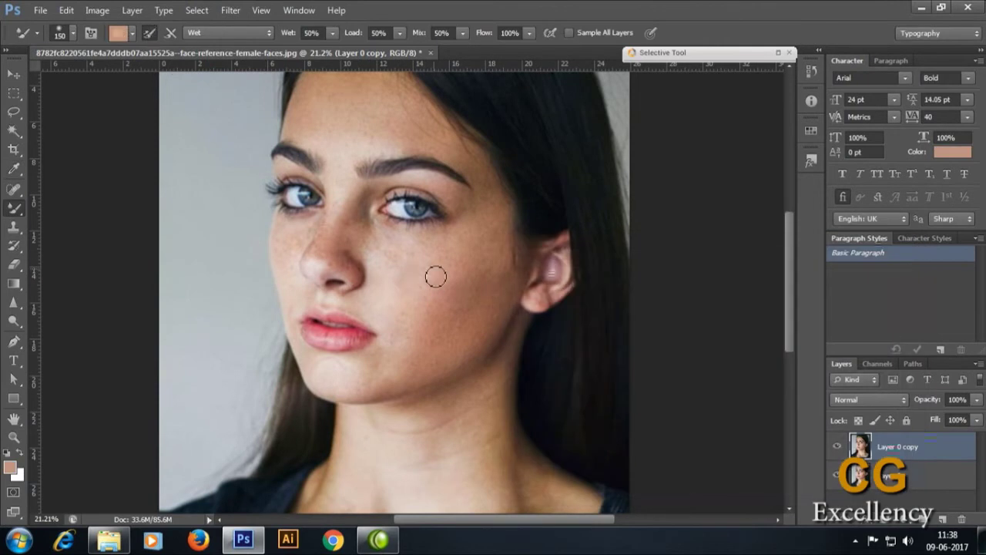
drag(434, 275, 396, 303)
click(132, 33)
click(154, 52)
drag(436, 248, 473, 374)
key(ctrl+z)
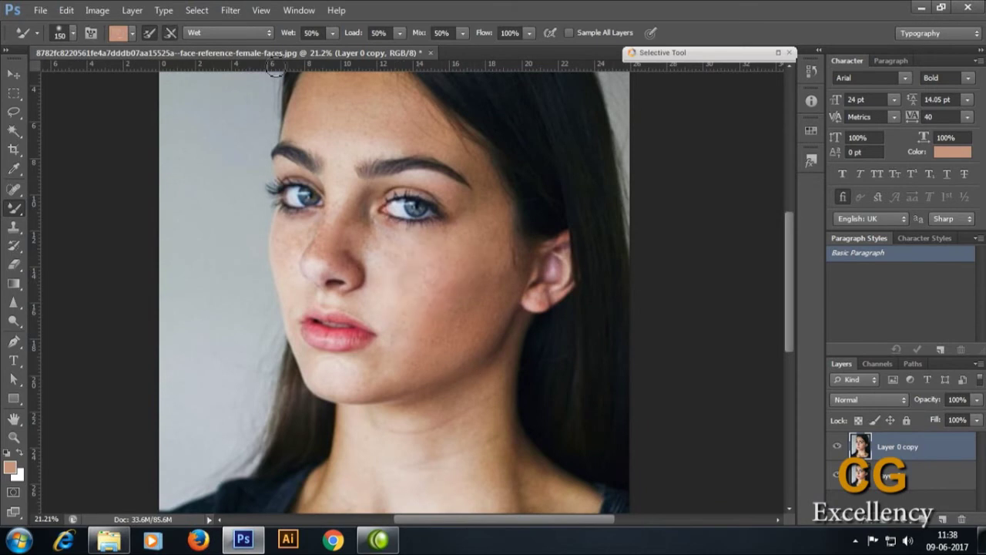
drag(418, 285, 469, 242)
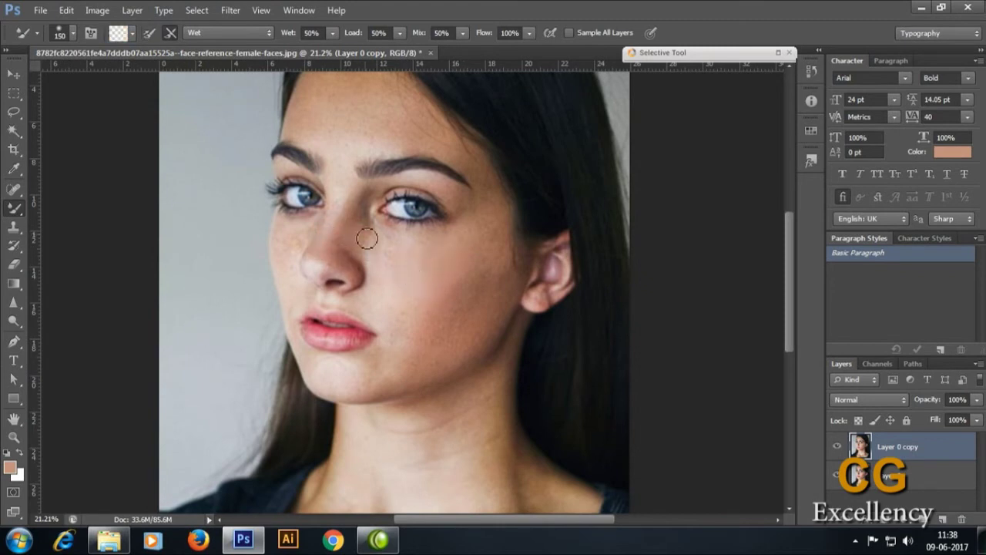
Step: Set the Mixer Brush to Wet 33%, Load 82%, Mix 59% and Flow 32%
click(332, 33)
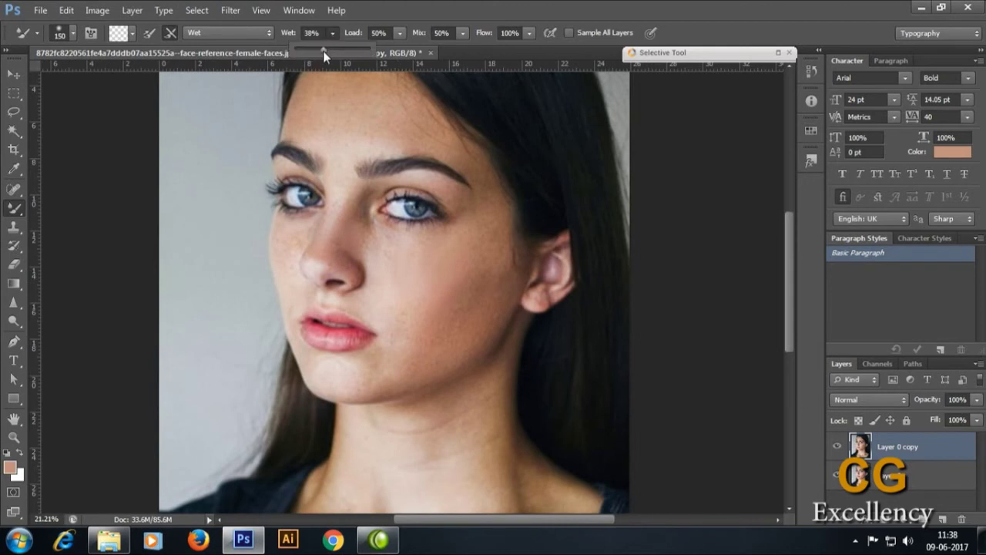
drag(323, 51, 317, 51)
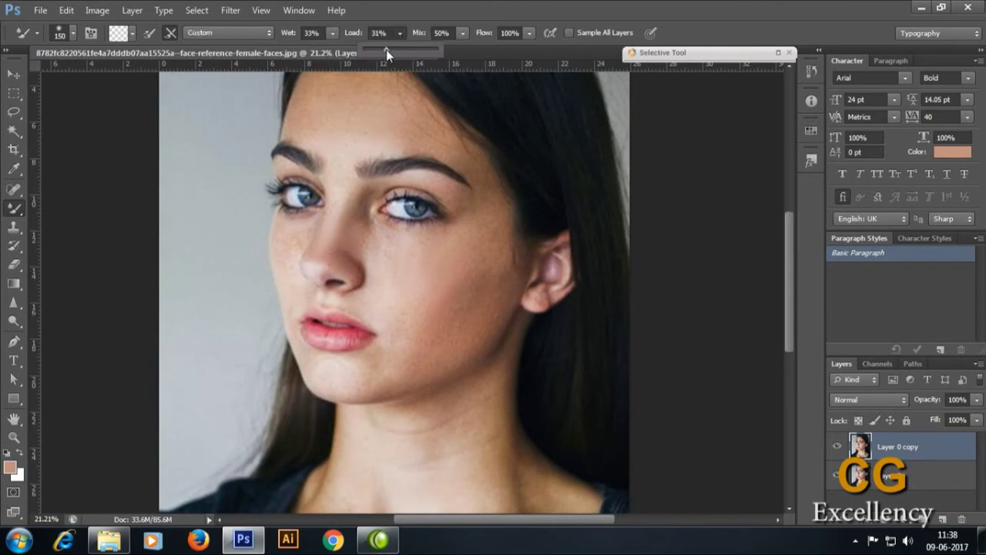
click(386, 49)
drag(436, 51, 439, 50)
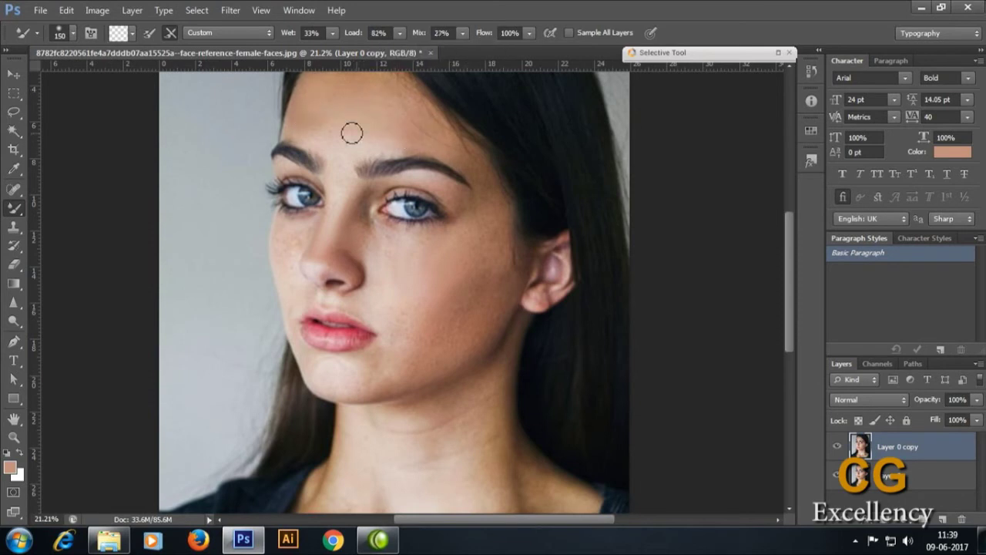
mouse_move(462, 32)
mouse_down()
mouse_move(518, 50)
mouse_move(484, 49)
mouse_up()
click(370, 161)
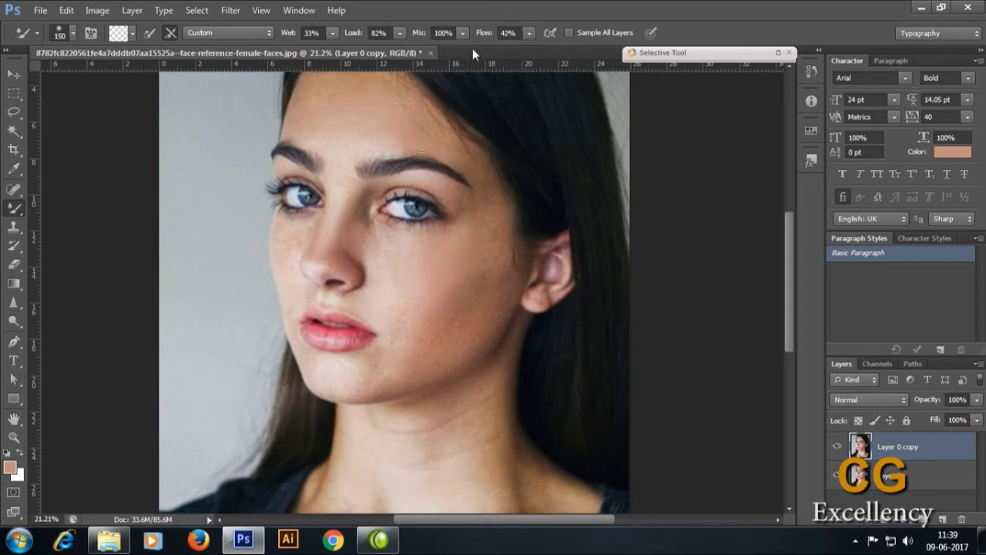
drag(463, 35, 435, 49)
Step: Zoom to 28.2% on the face and set the Mixer Brush to Mix 100%, Load 20%, Flow 100%
scroll(360, 149, up, 1)
drag(421, 121, 429, 244)
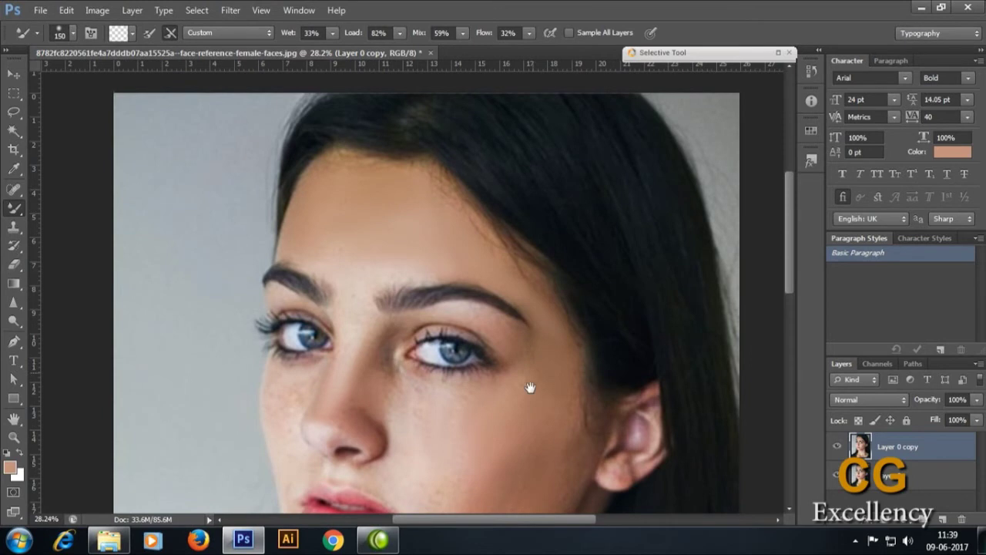
drag(530, 387, 536, 287)
click(463, 33)
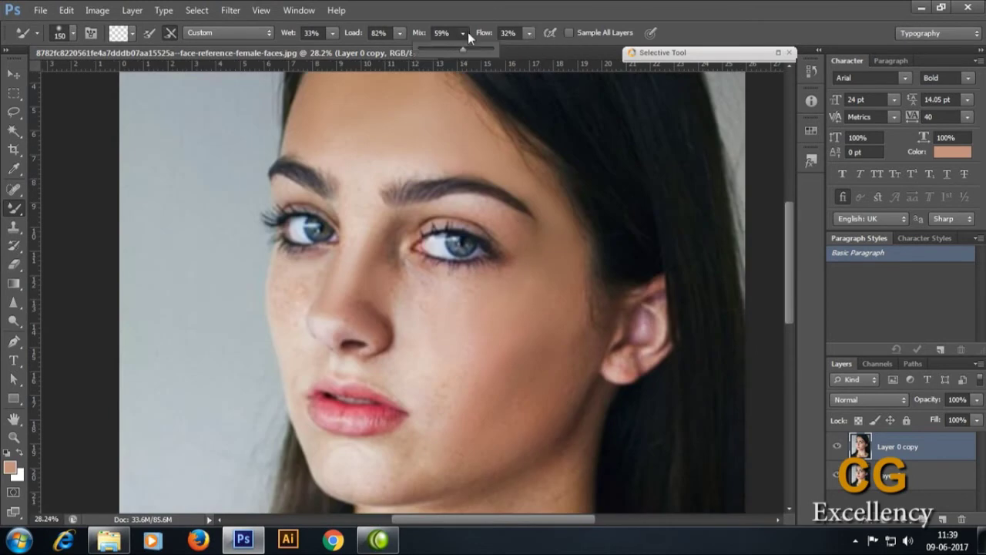
click(555, 258)
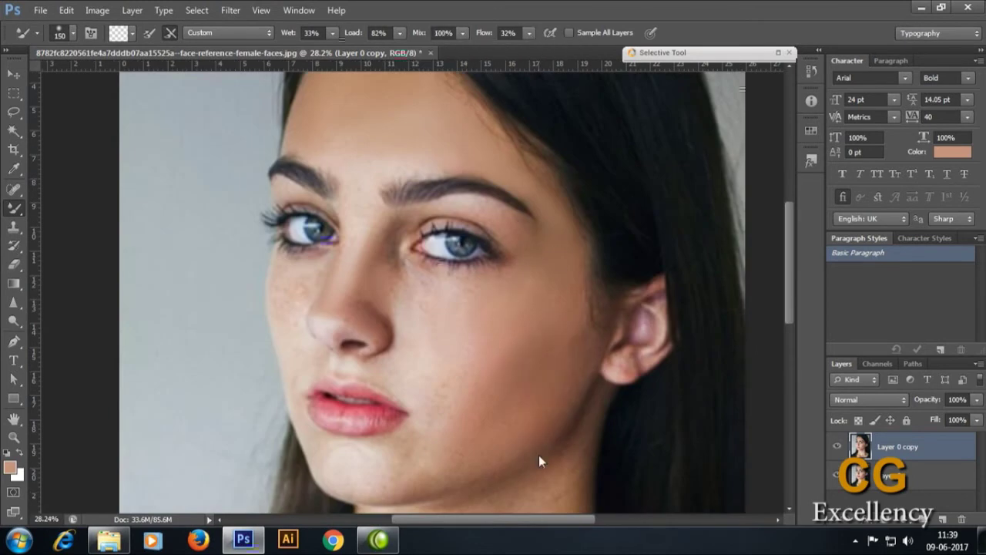
drag(402, 37, 354, 50)
drag(528, 37, 532, 51)
click(478, 346)
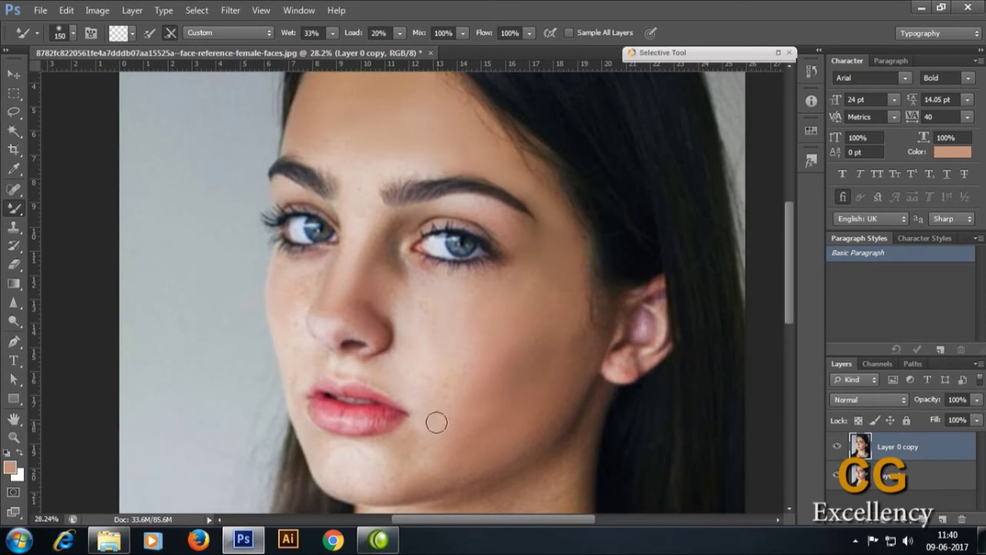
Step: Shrink the brush to size 90, then enlarge it to 125
scroll(497, 399, down, 3)
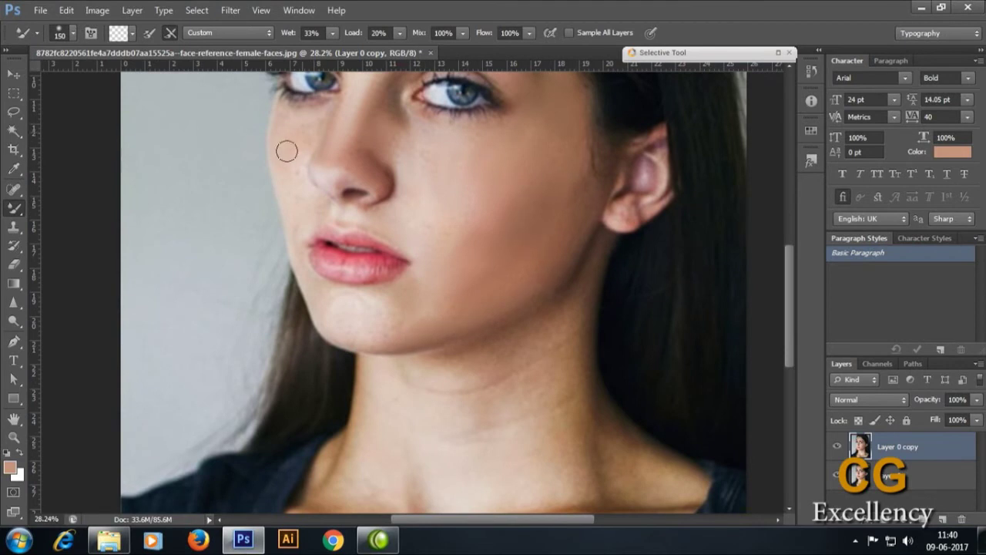
key(bracketleft)
key(bracketleft)
key(bracketleft)
key(bracketright)
key(bracketright)
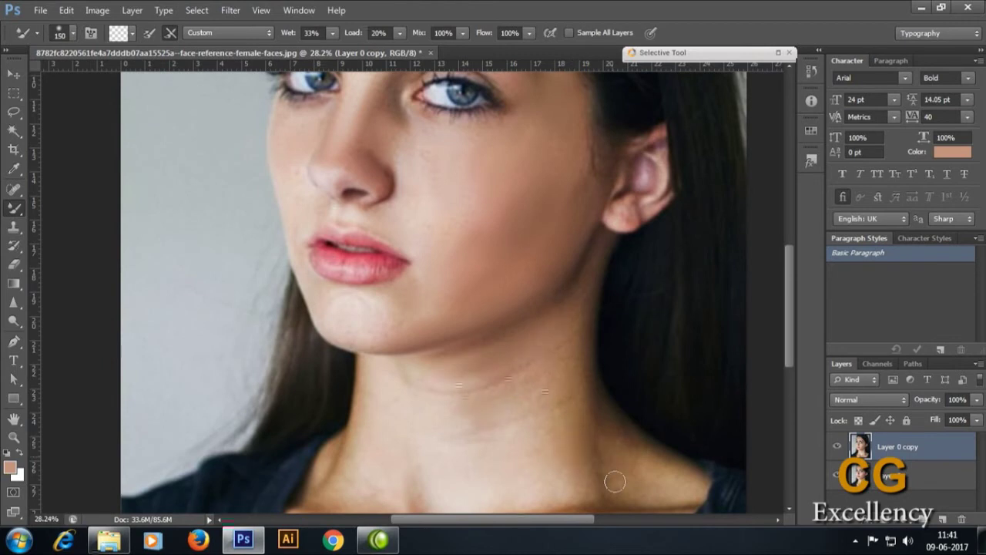
drag(634, 473, 535, 319)
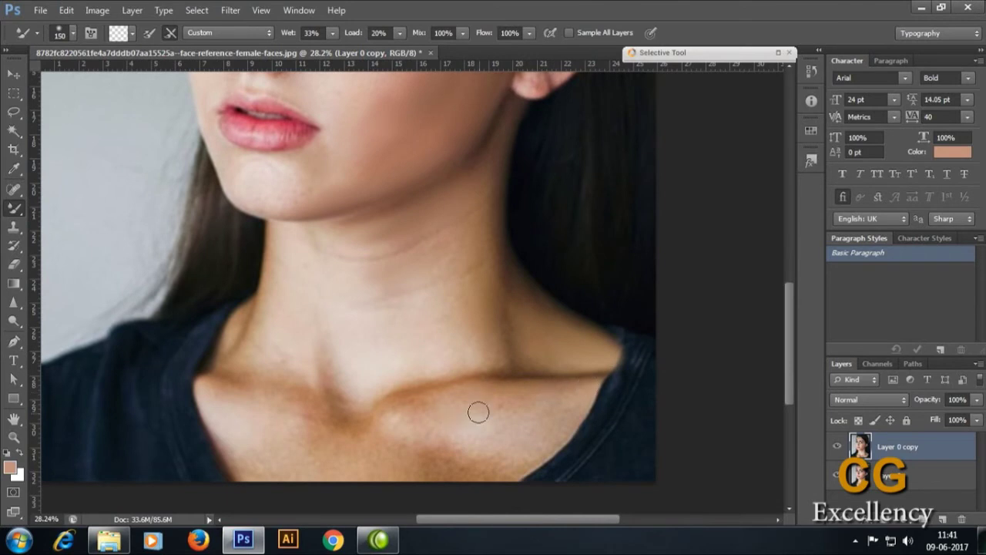
drag(597, 416, 564, 422)
key(ctrl+z)
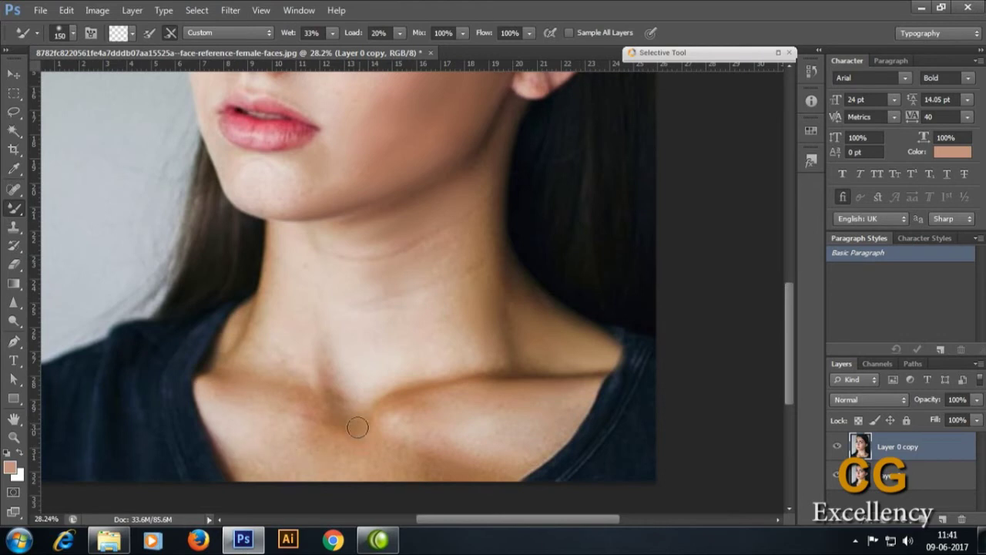
scroll(428, 491, down, 2)
scroll(457, 374, up, 3)
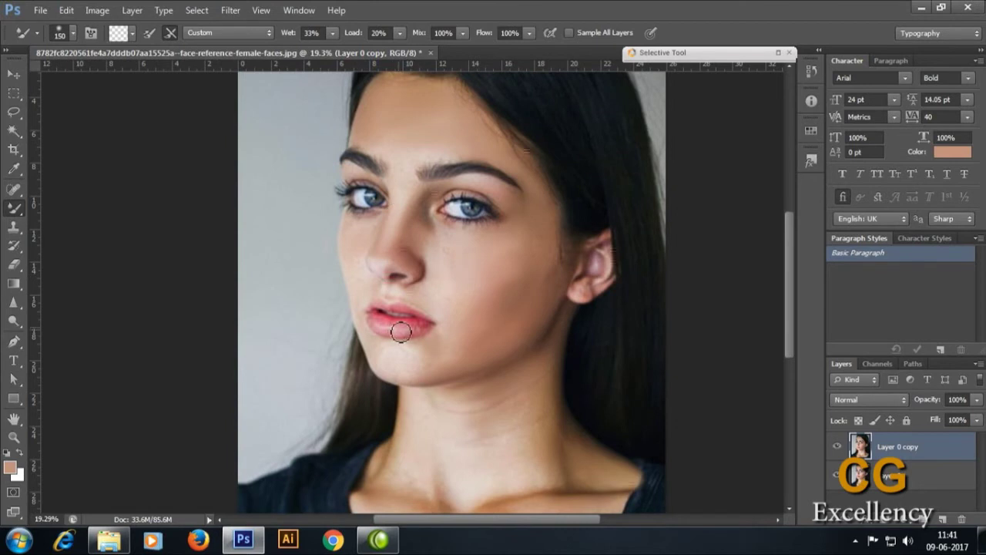
Step: Zoom into the eyes and extend the inner end of the right eyebrow
scroll(431, 336, up, 5)
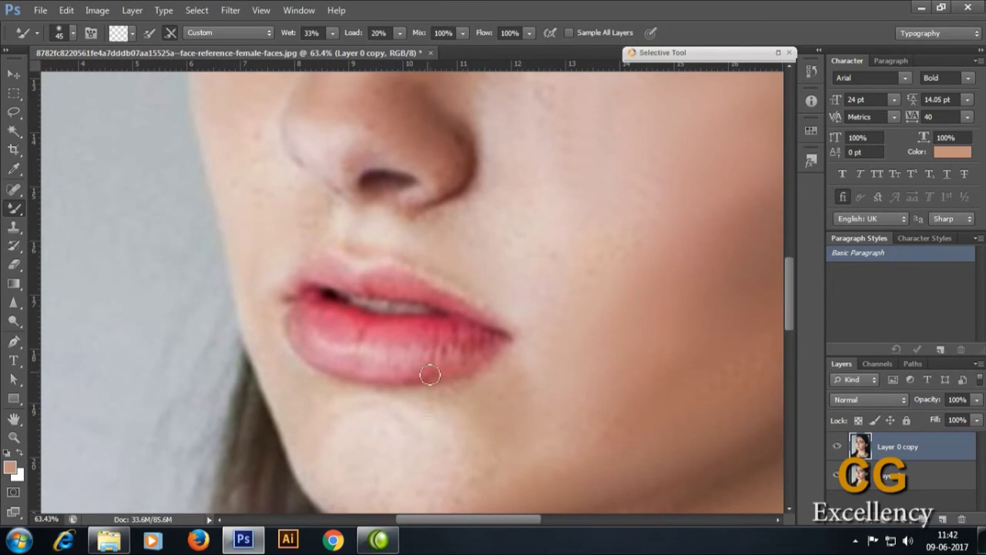
scroll(461, 348, down, 3)
scroll(491, 249, up, 3)
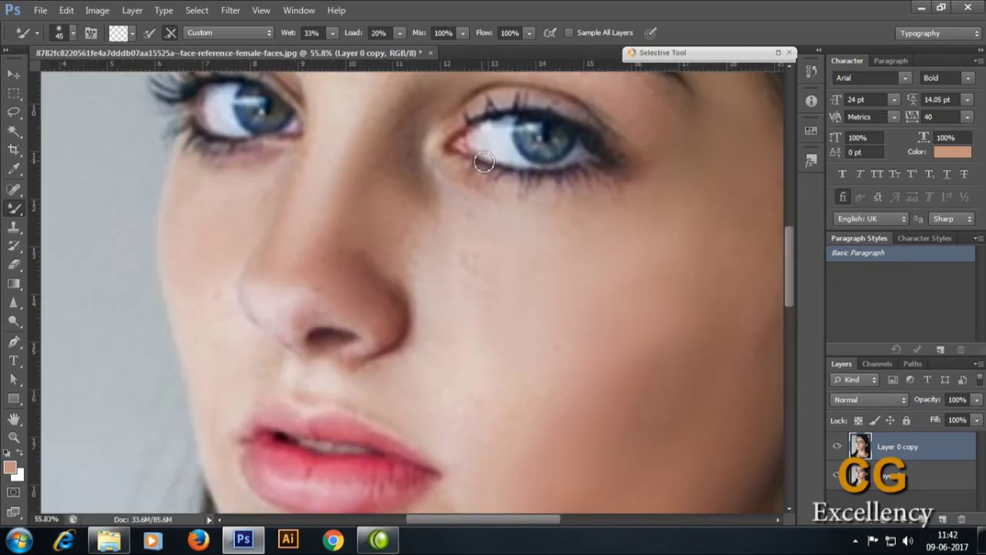
drag(485, 150, 496, 276)
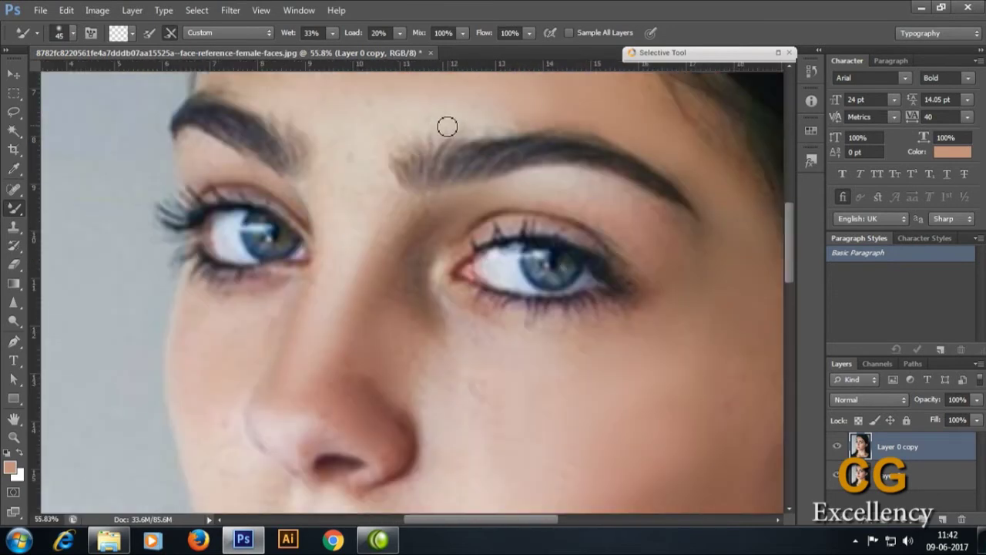
drag(400, 161, 391, 165)
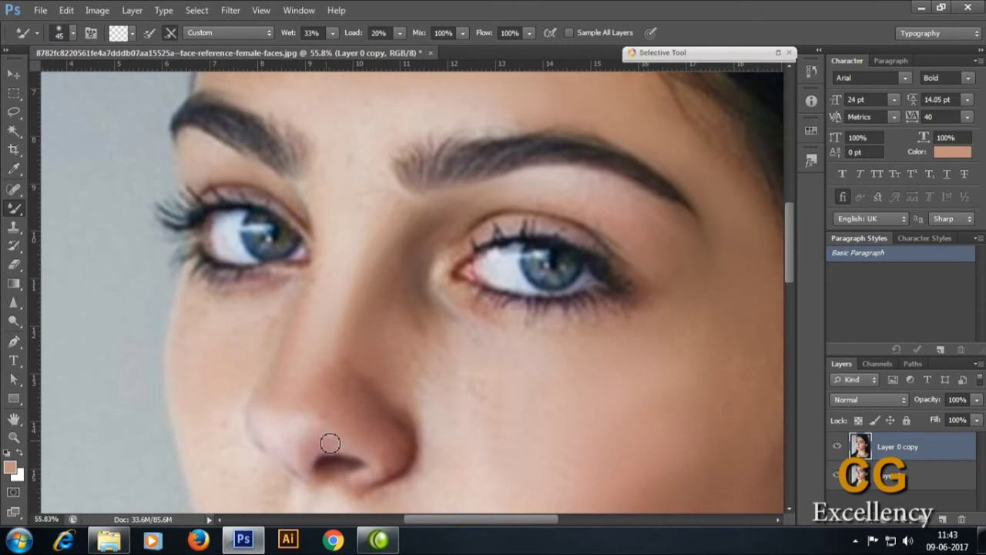
Step: Zoom back out and bring up the Filter menu for the Imagenomic filters
scroll(400, 387, down, 3)
scroll(489, 387, down, 4)
scroll(539, 397, down, 2)
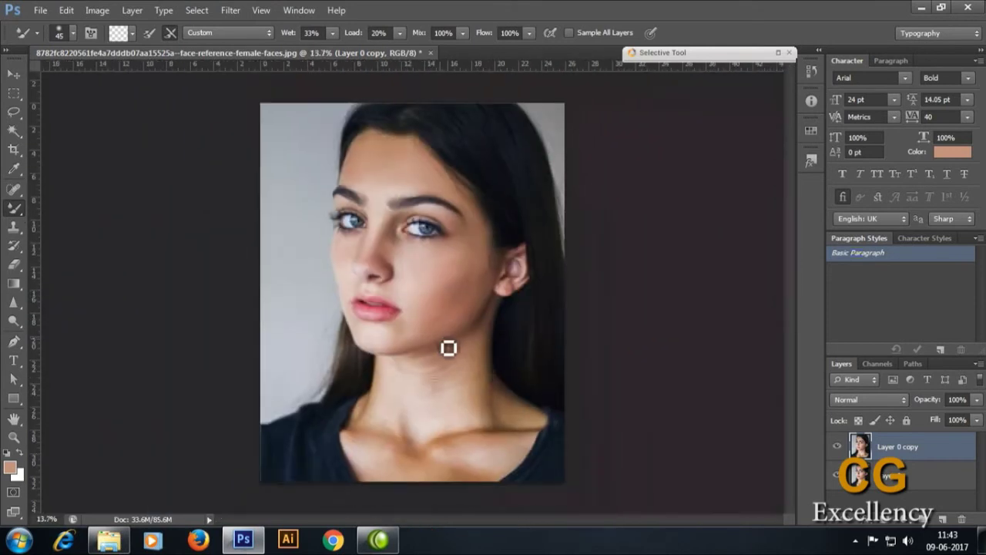
scroll(448, 348, up, 1)
scroll(448, 361, up, 5)
scroll(282, 218, down, 1)
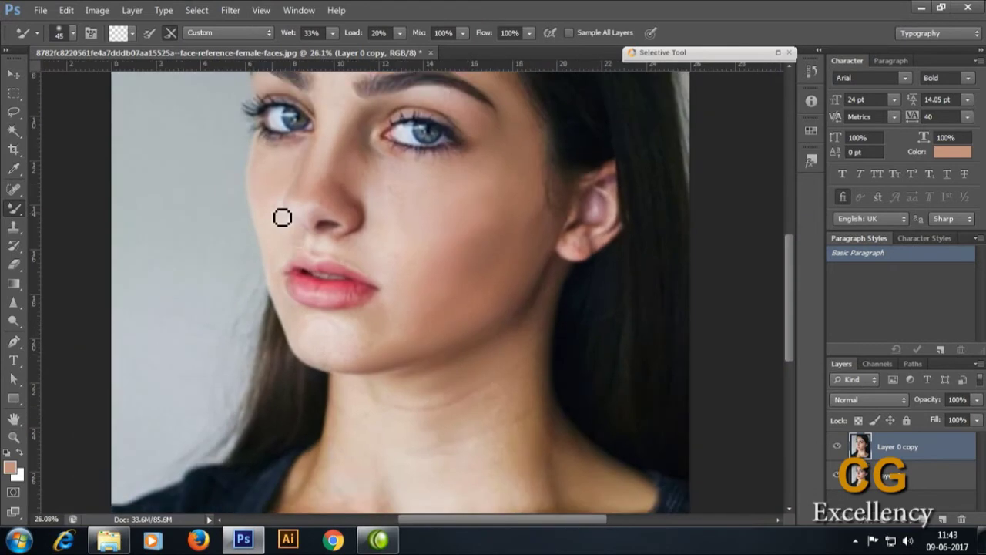
scroll(390, 378, down, 5)
click(230, 10)
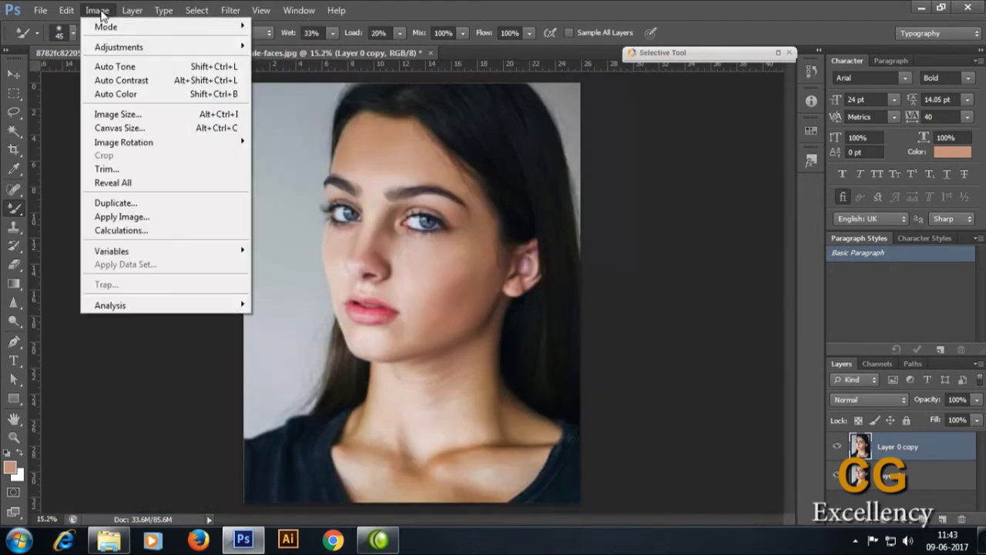
mouse_move(254, 299)
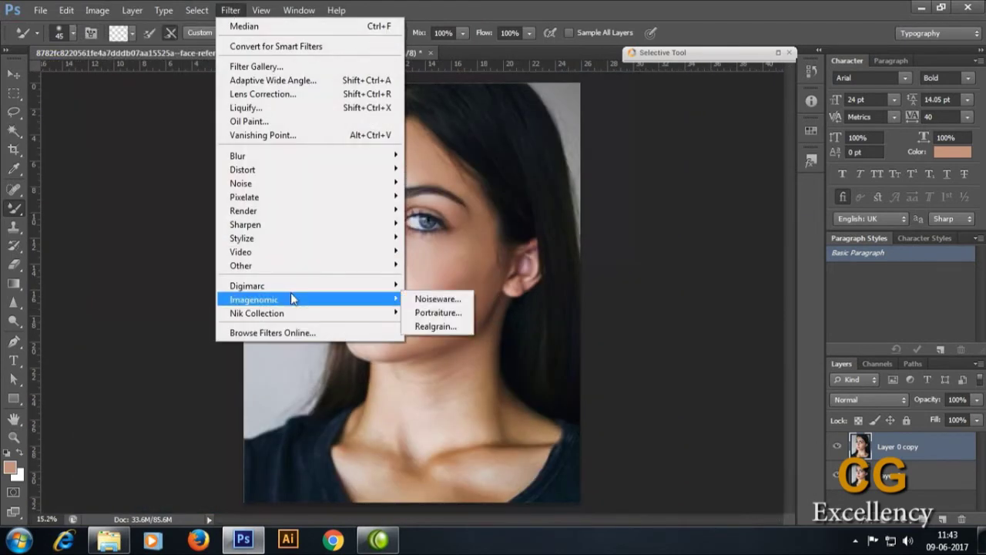
Step: Launch Portraiture, raise skin-mask feathering, set threshold to 40 and Fine detail to about +9
click(436, 312)
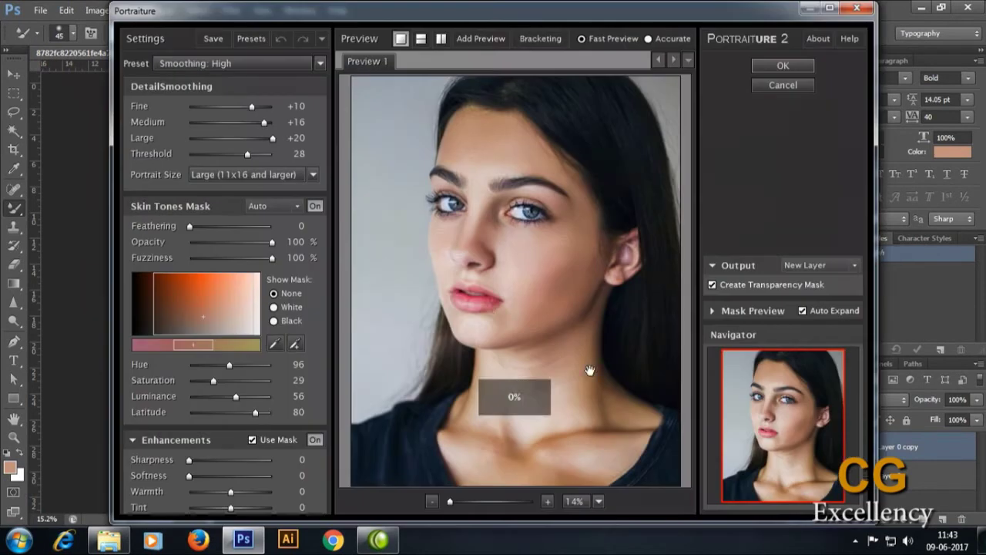
click(239, 62)
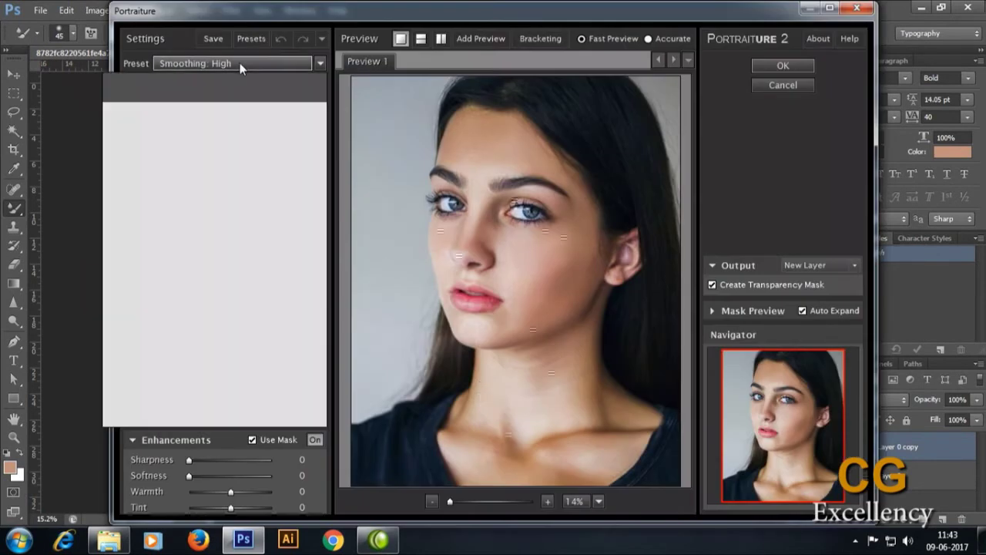
mouse_move(191, 226)
mouse_down()
mouse_move(242, 231)
mouse_move(183, 224)
mouse_up()
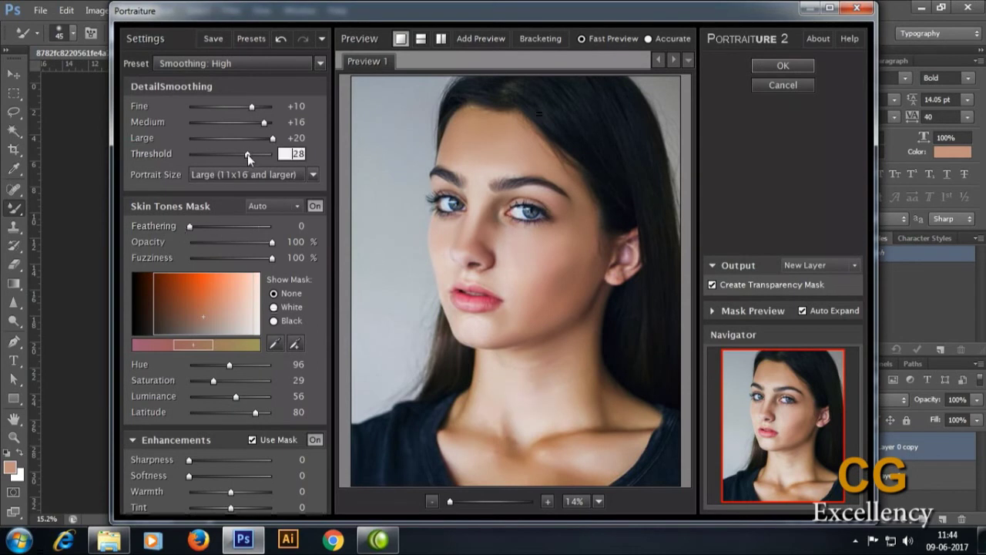
drag(247, 154, 284, 154)
drag(248, 110, 254, 111)
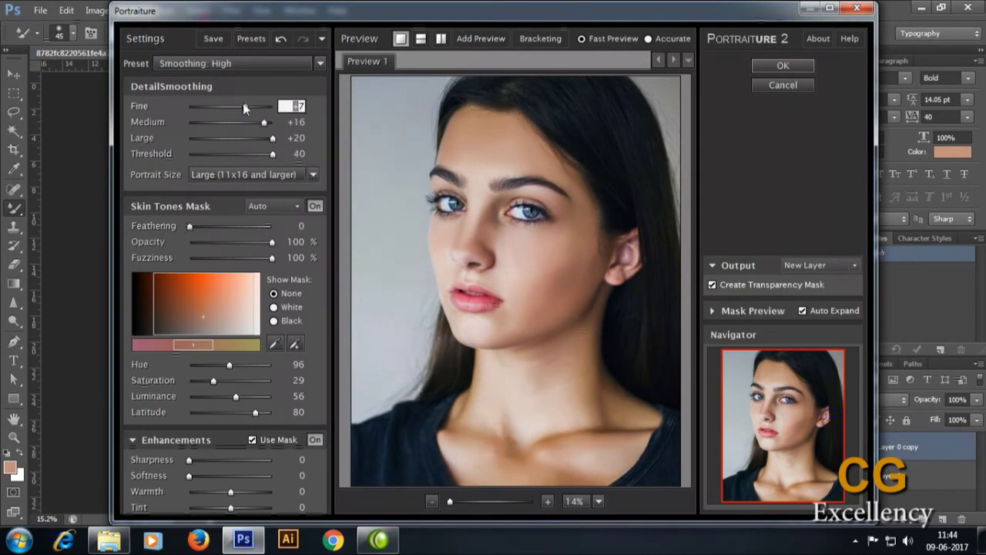
key(Down)
key(Down)
Step: Raise sharpness to 40, adjust the skin tint and hue range, and set softness to 40
drag(190, 461, 282, 460)
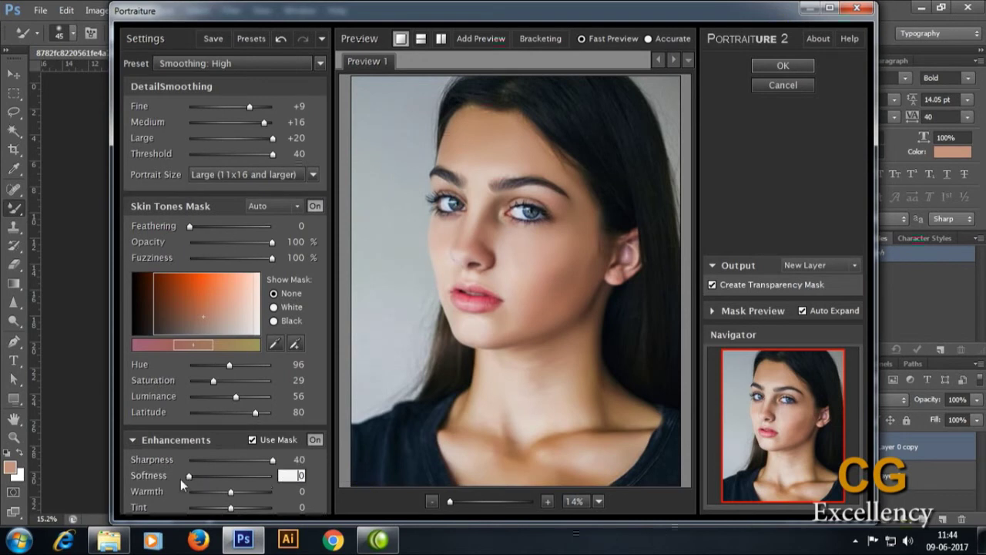
drag(231, 510, 272, 508)
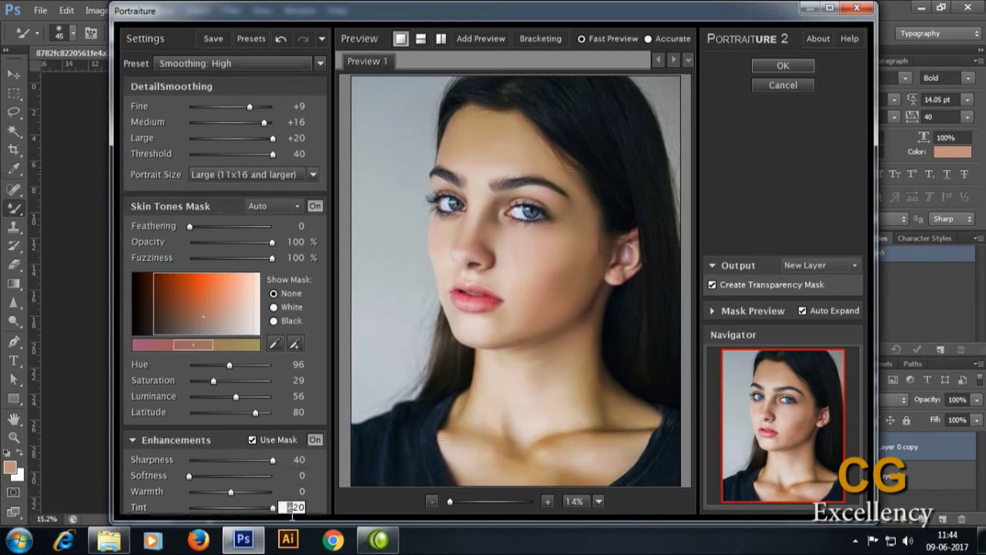
drag(190, 348, 213, 350)
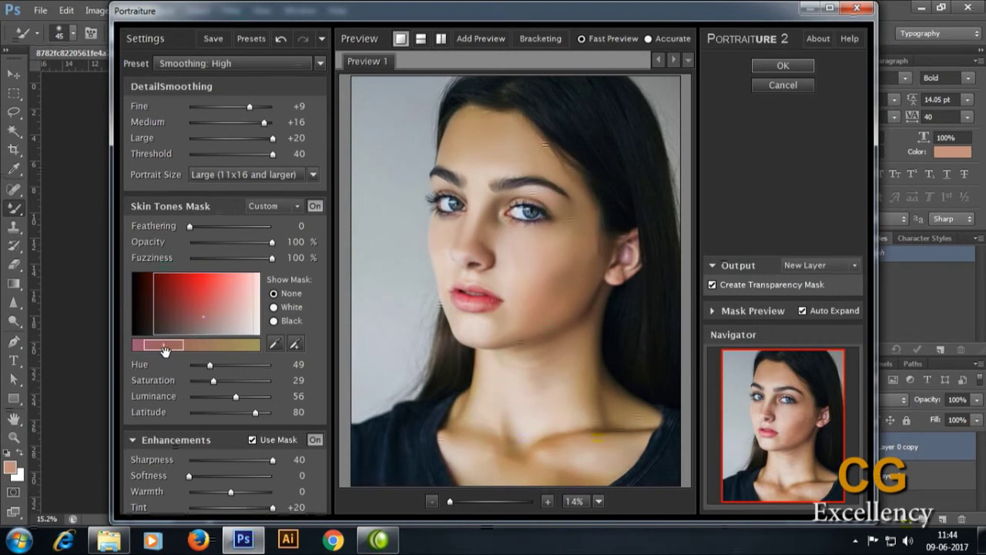
mouse_move(191, 351)
mouse_down()
mouse_move(217, 352)
mouse_move(181, 350)
mouse_up()
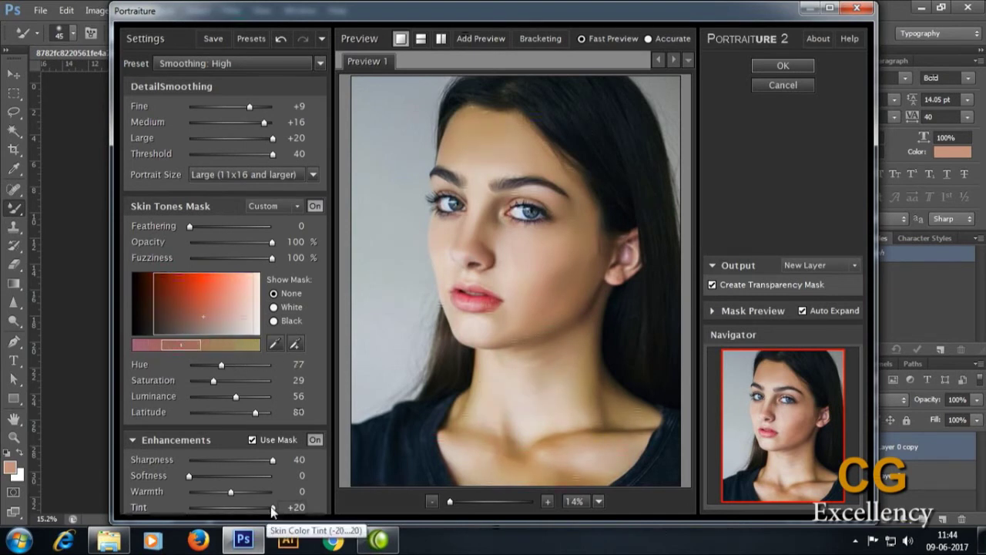
mouse_move(270, 506)
mouse_down()
mouse_move(159, 501)
mouse_move(231, 502)
mouse_move(223, 491)
mouse_move(170, 494)
mouse_move(302, 505)
mouse_move(238, 498)
mouse_up()
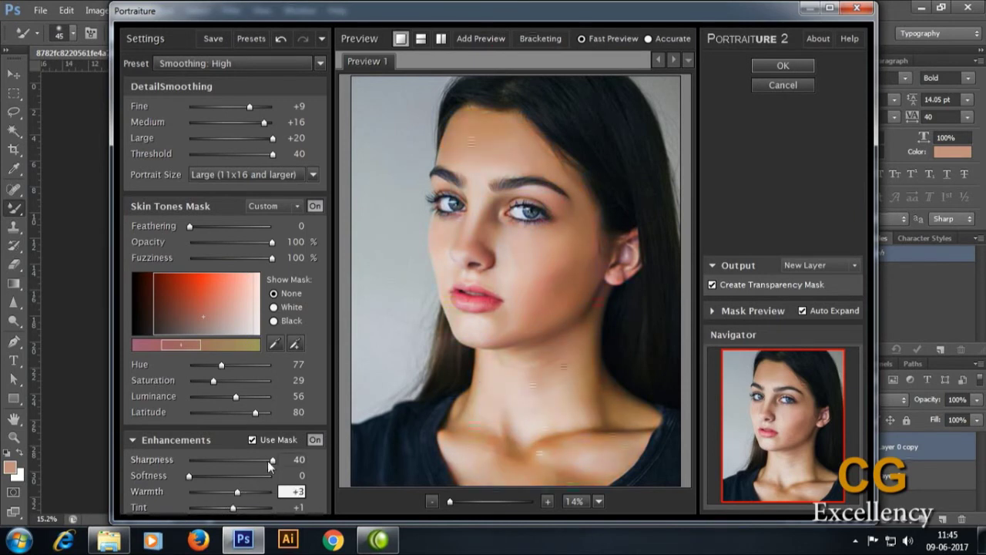
mouse_move(190, 475)
mouse_down()
mouse_move(272, 478)
mouse_move(126, 474)
mouse_up()
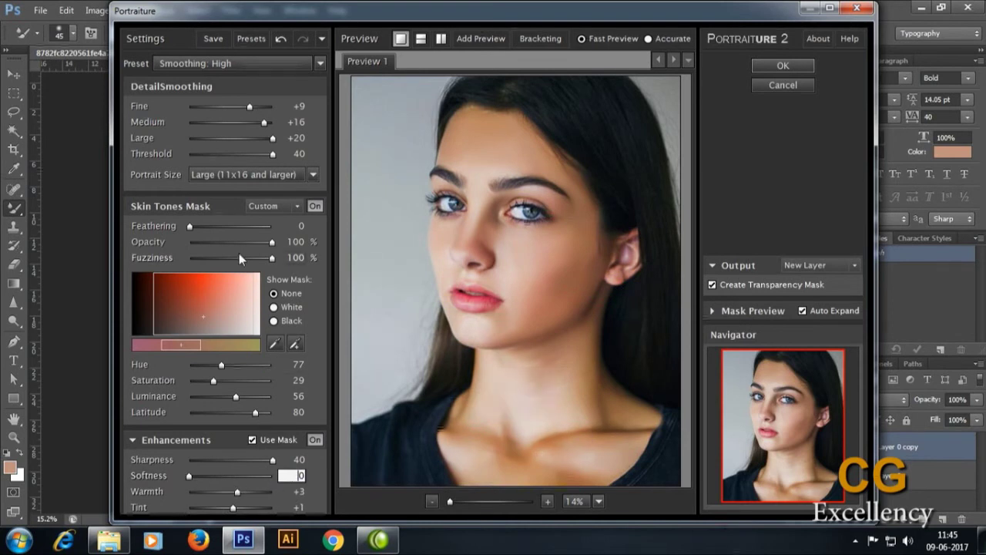
Step: Lower Medium detail smoothing to +8 and apply the result as a new layer
click(273, 176)
click(246, 107)
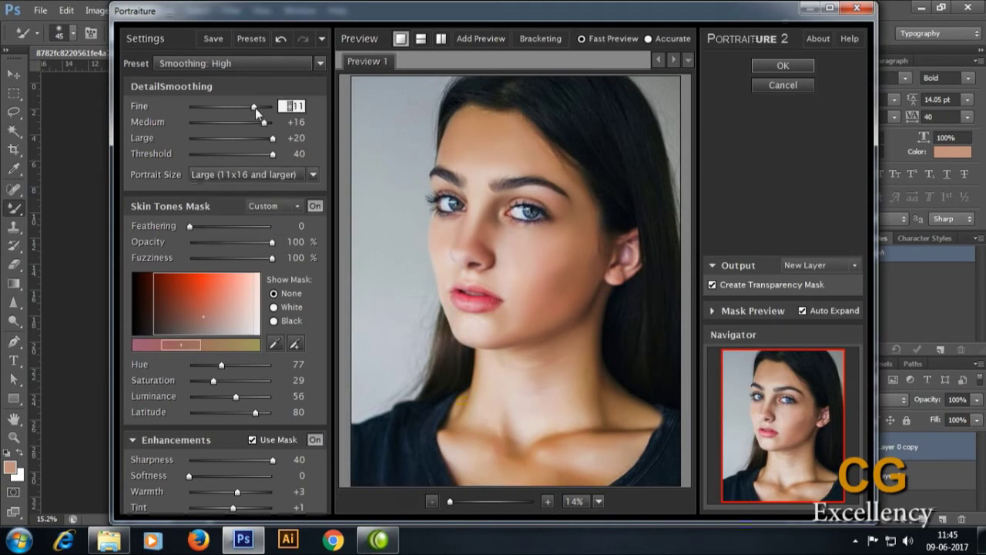
mouse_move(255, 108)
mouse_down()
mouse_move(230, 111)
mouse_move(249, 109)
mouse_move(255, 127)
mouse_up()
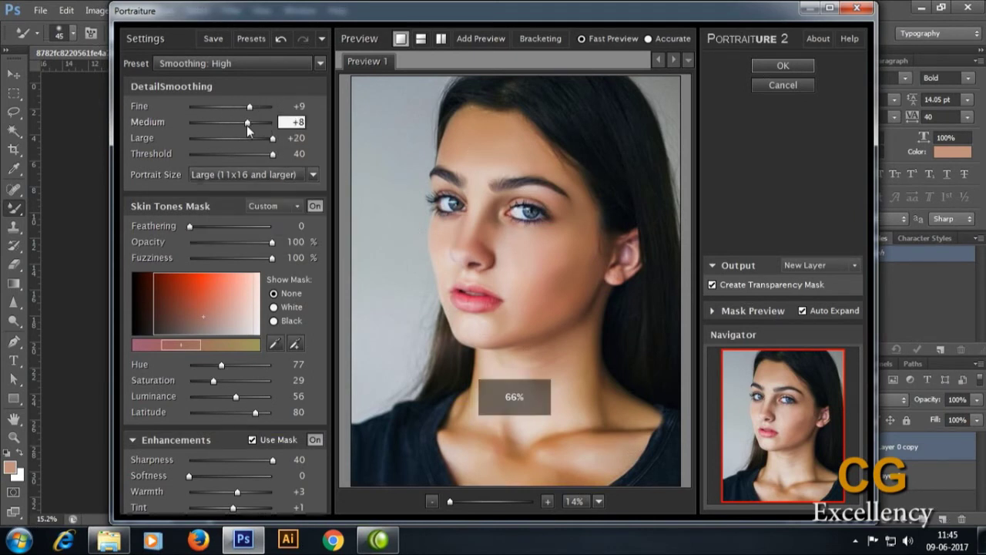
click(783, 65)
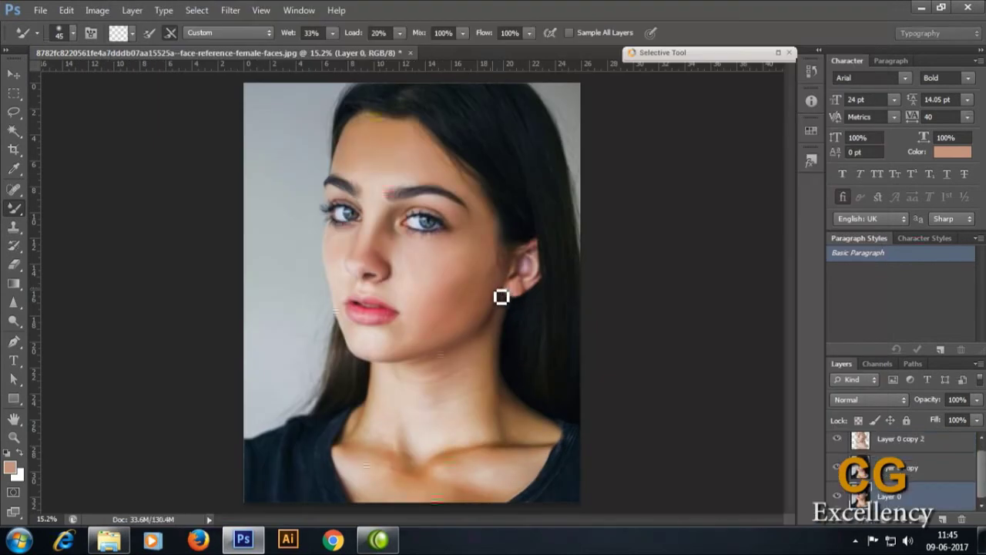
Step: Toggle the smoothed layer's visibility to compare, then make Layer 0 copy active
click(856, 442)
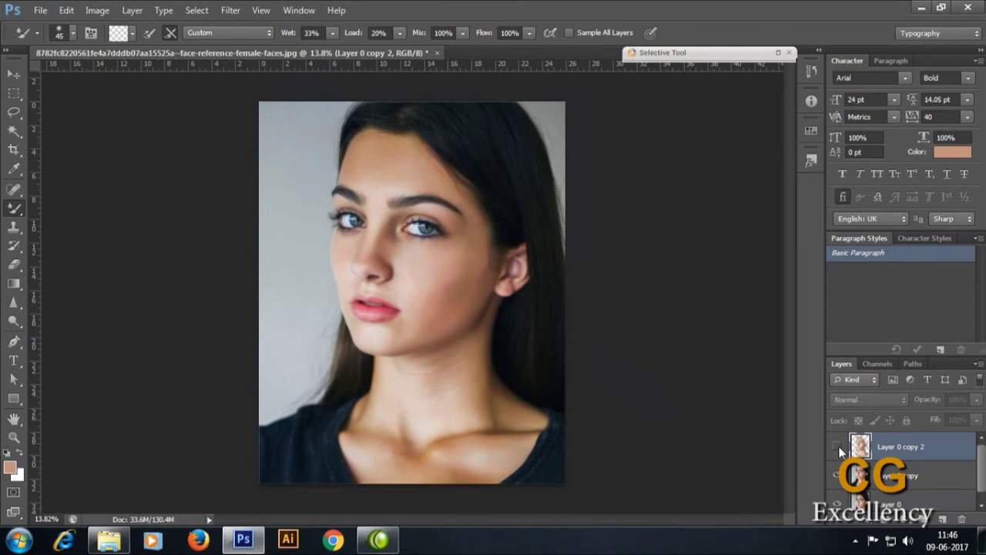
click(838, 447)
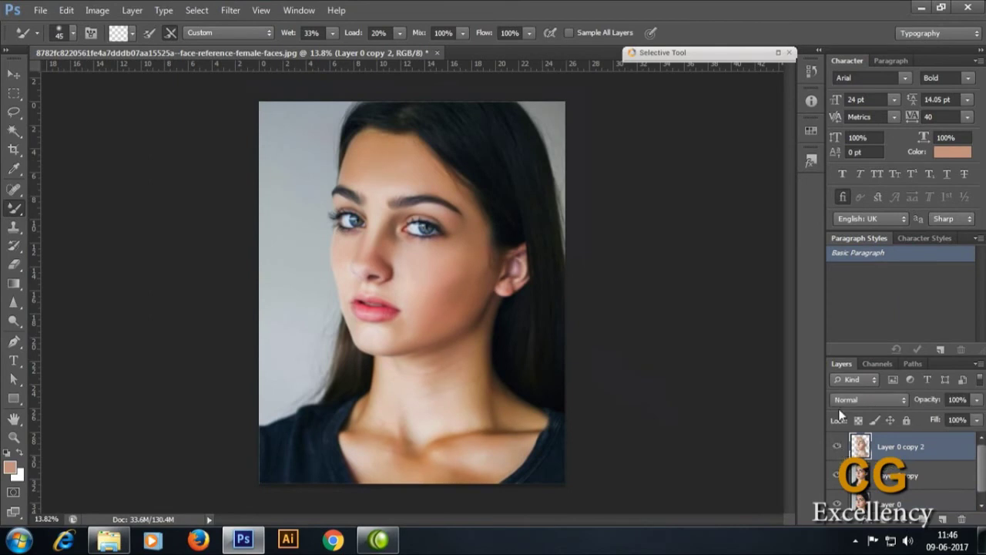
scroll(520, 404, up, 2)
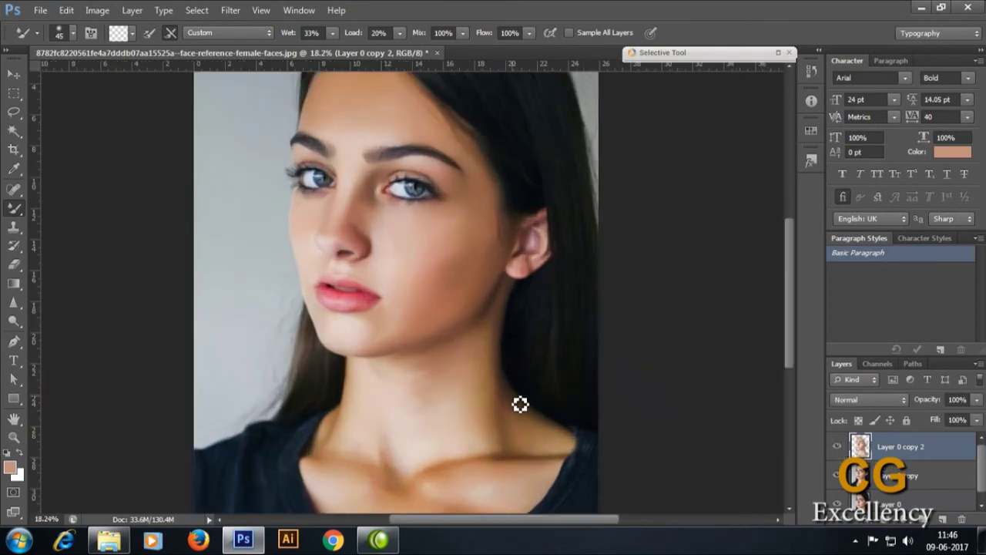
scroll(479, 333, down, 1)
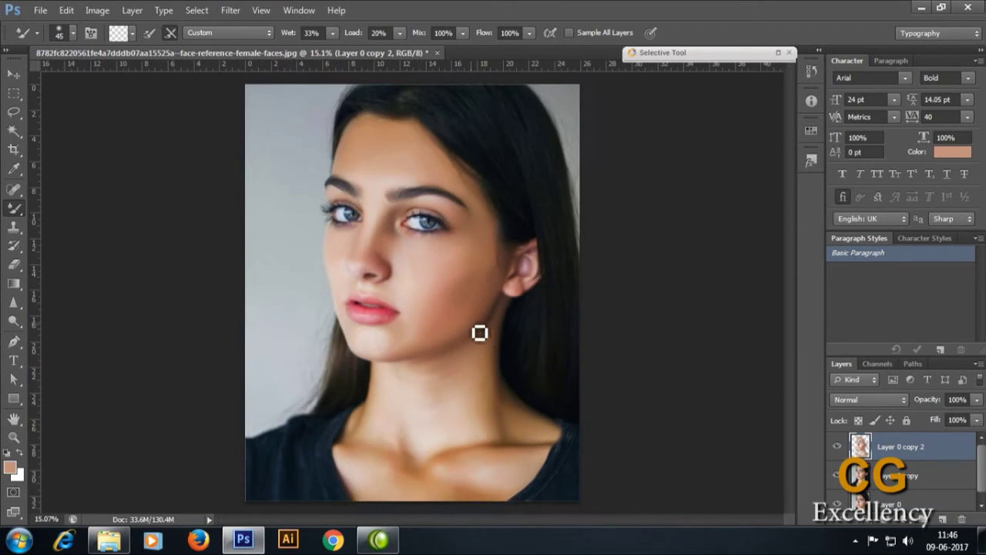
click(901, 475)
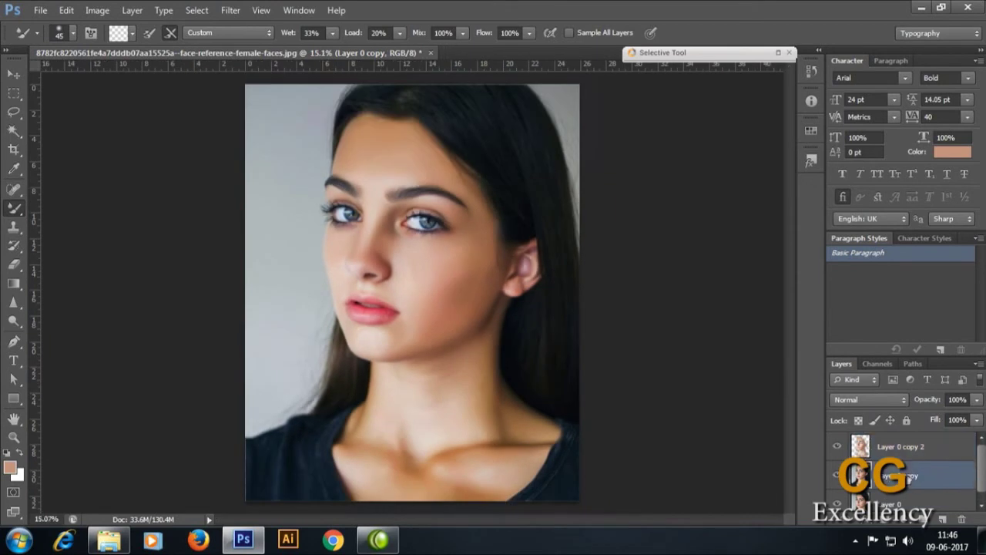
scroll(363, 195, down, 1)
Step: Select both copy layers together and merge them into Layer 0 copy 2
click(97, 10)
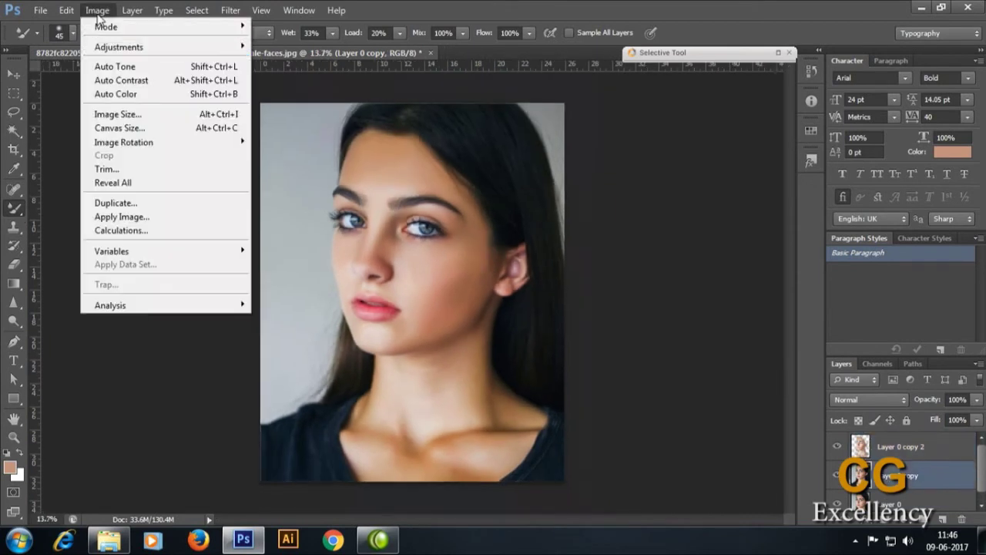
click(823, 235)
click(899, 454)
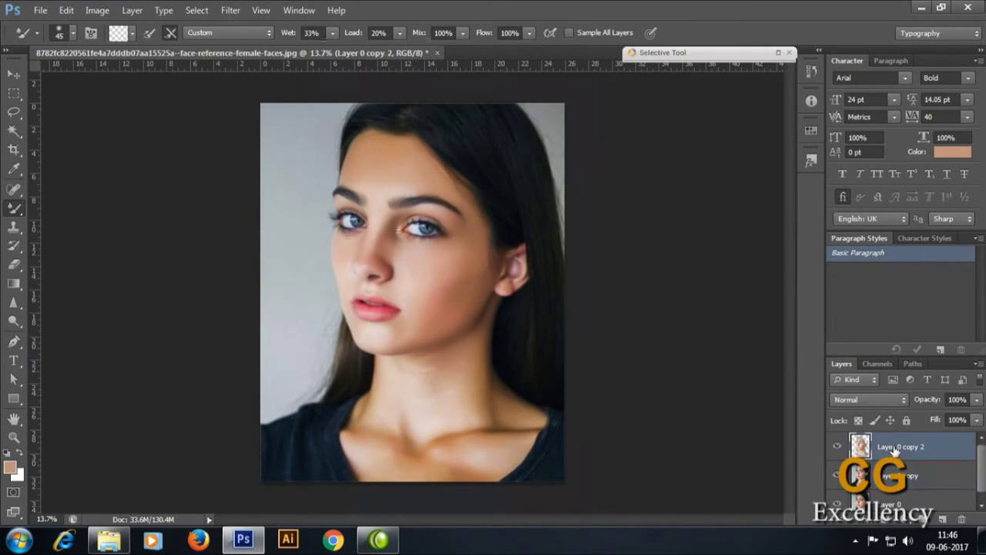
ctrl+click(892, 477)
key(ctrl+e)
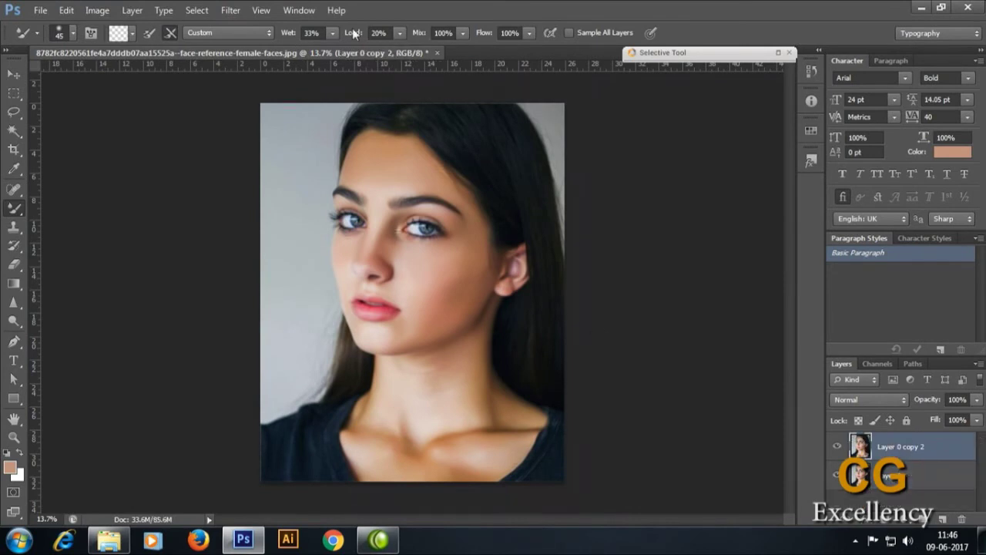
click(97, 10)
Step: Apply a Curves adjustment with the RGB midpoint raised slightly to brighten the portrait
click(397, 73)
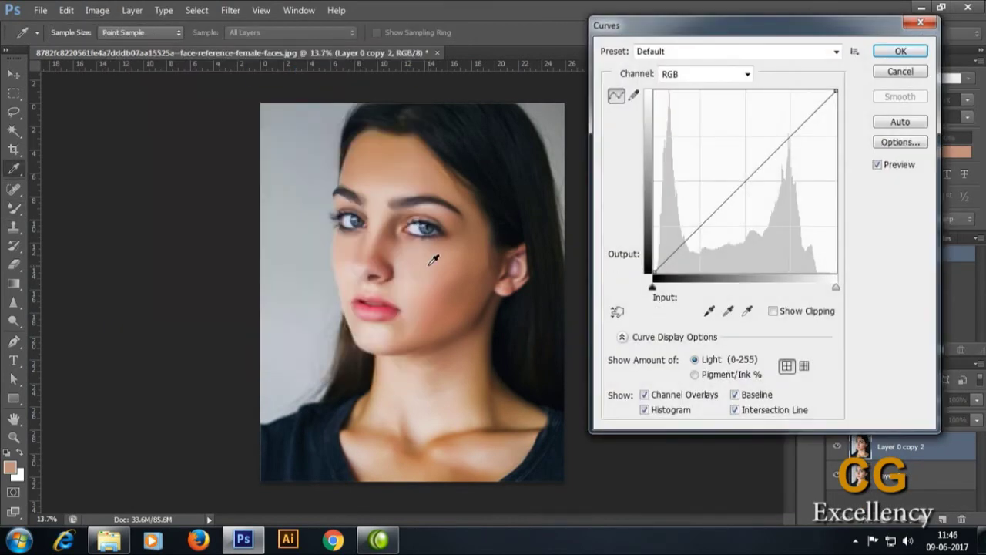
drag(784, 144, 781, 138)
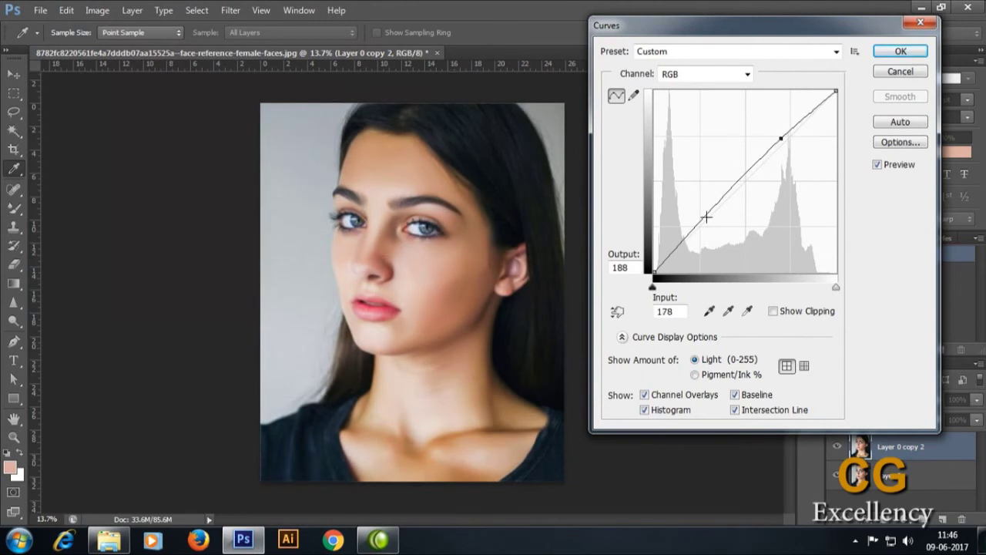
click(472, 308)
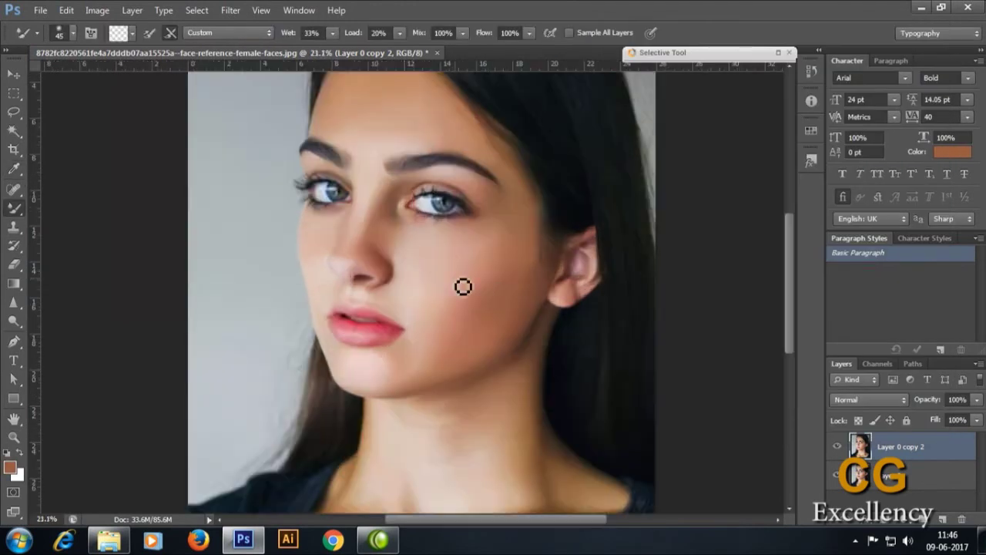
click(14, 319)
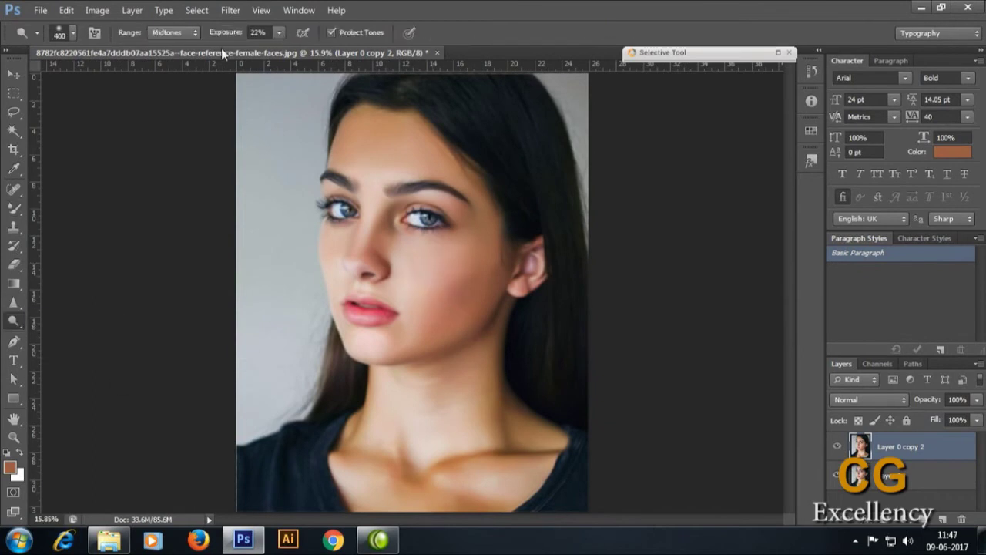
Step: Set the Dodge exposure to 10%, trying Burn before returning to Dodge
click(278, 32)
drag(273, 47, 264, 47)
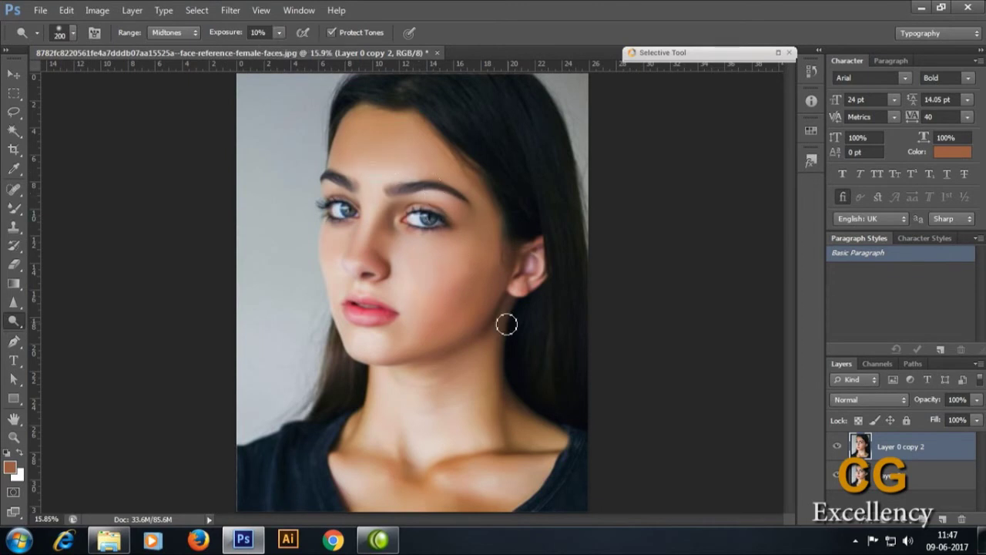
right_click(16, 322)
click(77, 333)
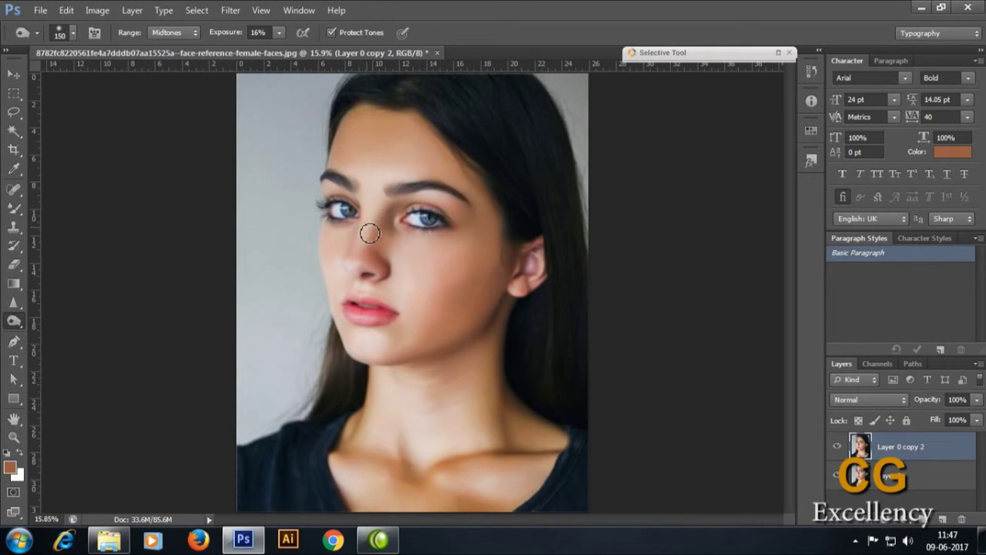
right_click(14, 322)
click(77, 316)
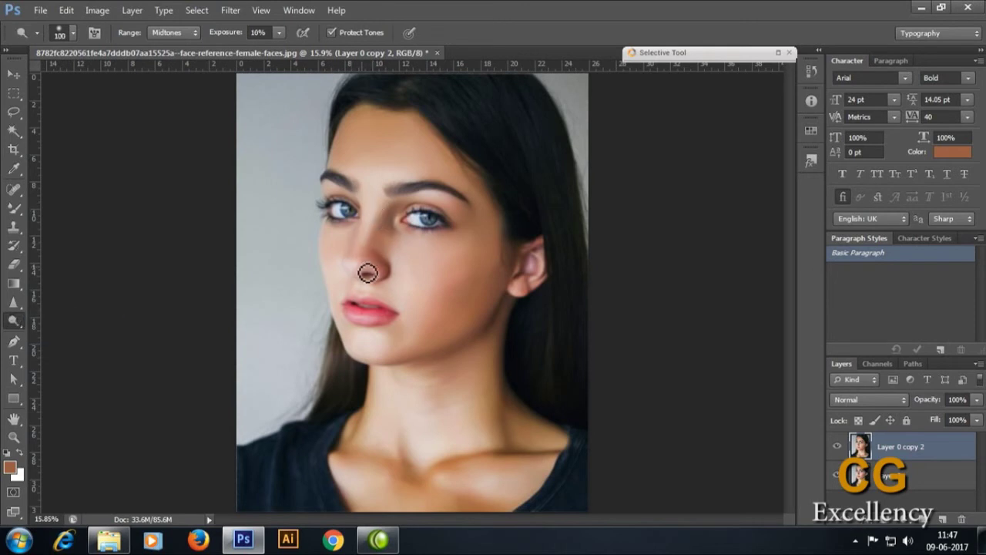
Step: Resize the dodge brush and lighten the eye area, chin, jawline and neck
key(bracketleft)
key(bracketleft)
key(bracketleft)
key(bracketleft)
key(bracketleft)
key(bracketleft)
key(bracketright)
key(bracketright)
key(bracketright)
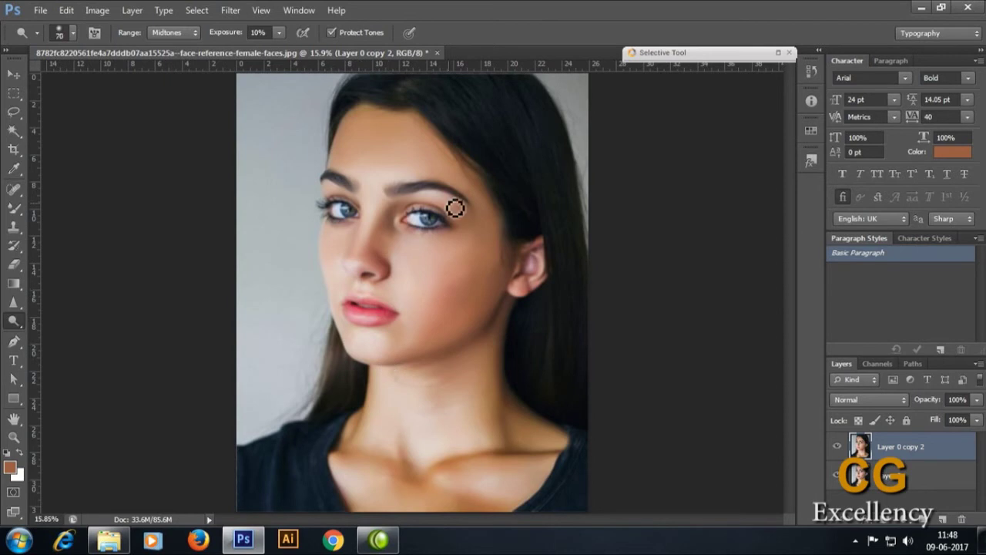
key(bracketright)
key(bracketright)
key(bracketright)
scroll(495, 305, up, 5)
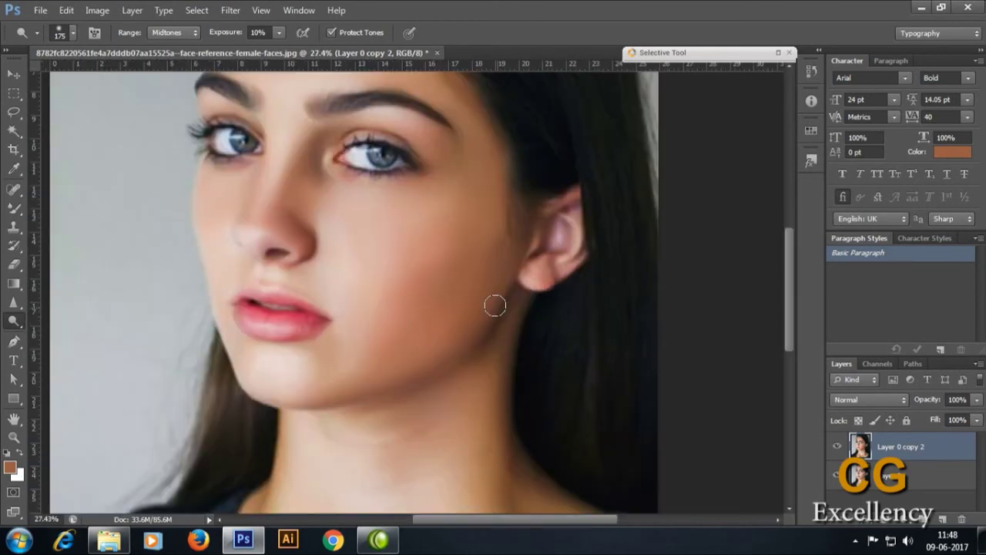
scroll(495, 305, down, 3)
scroll(543, 433, down, 1)
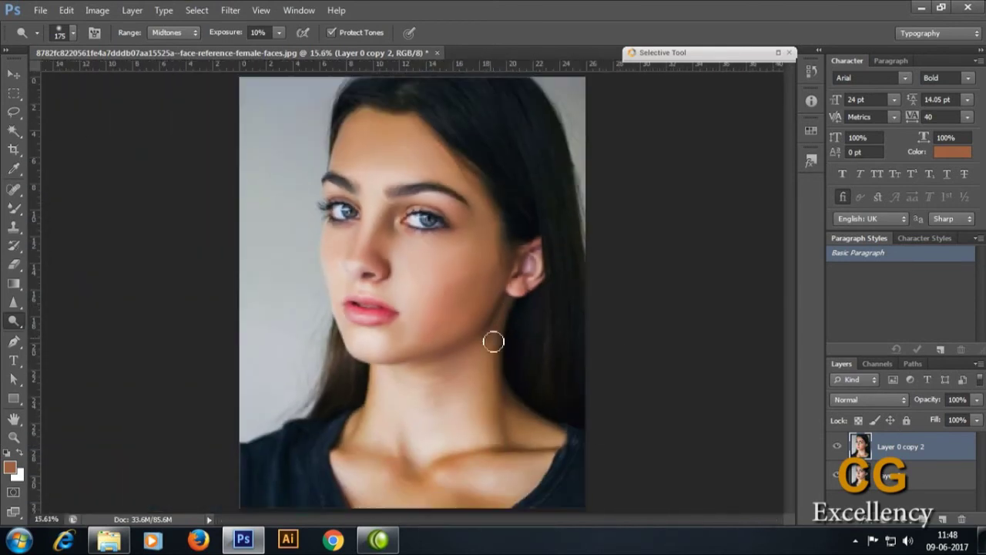
click(14, 112)
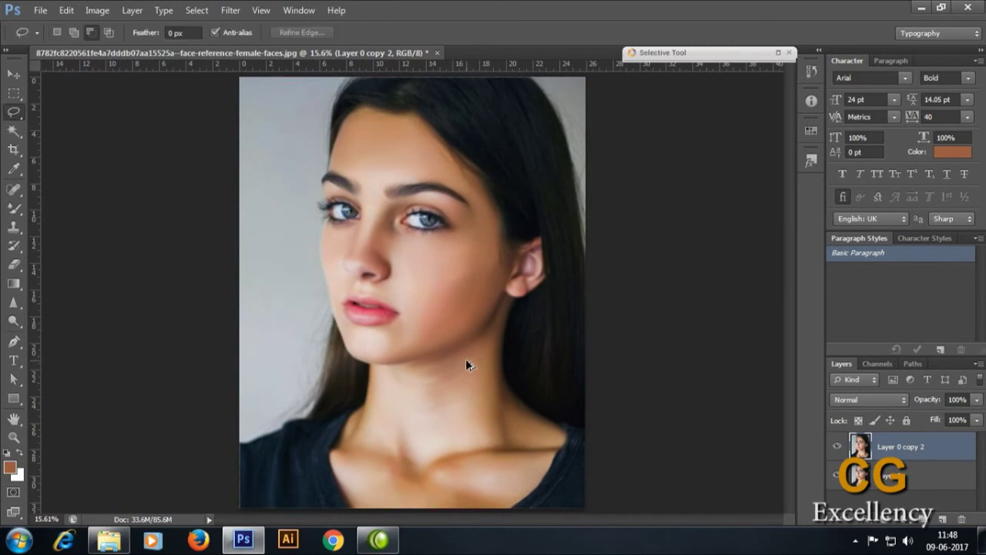
Step: Remove the merged retouch layer and toggle Layer 0 copy's visibility to compare with the original
key(ctrl+z)
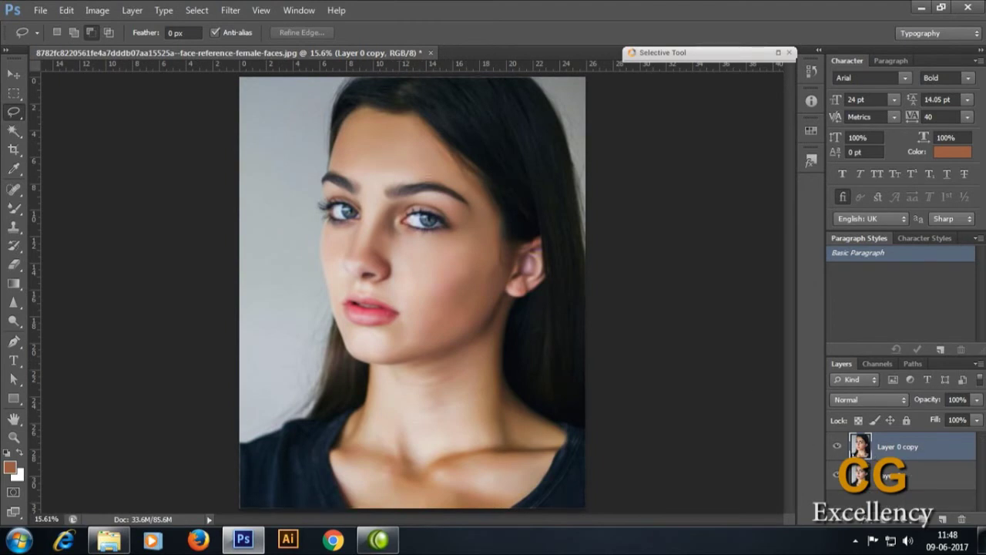
click(837, 446)
click(837, 446)
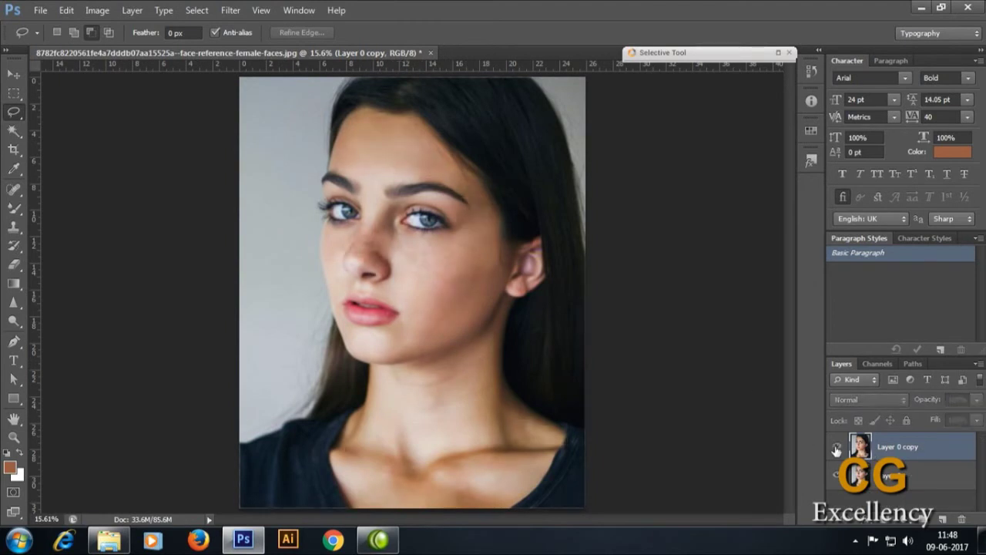
click(837, 446)
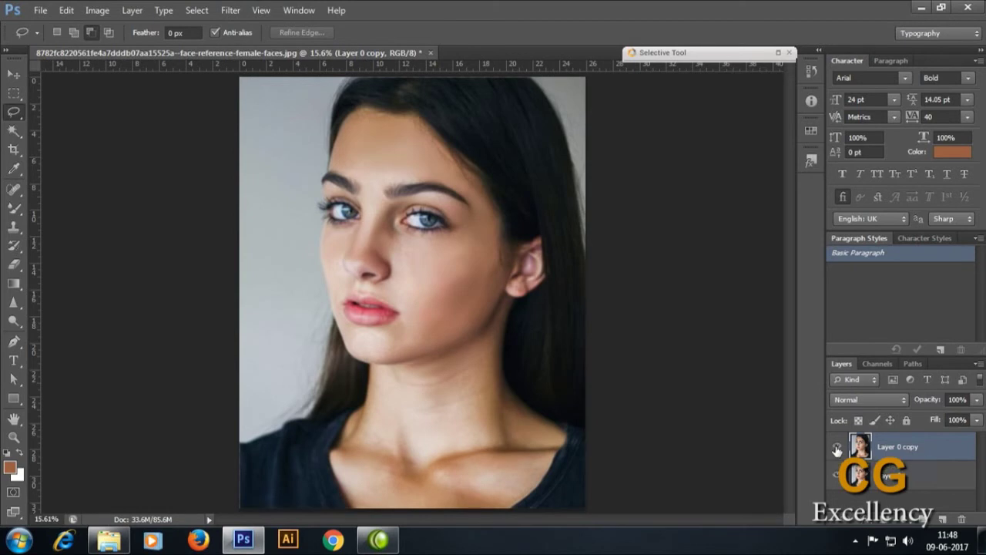
scroll(400, 262, up, 2)
scroll(418, 262, up, 2)
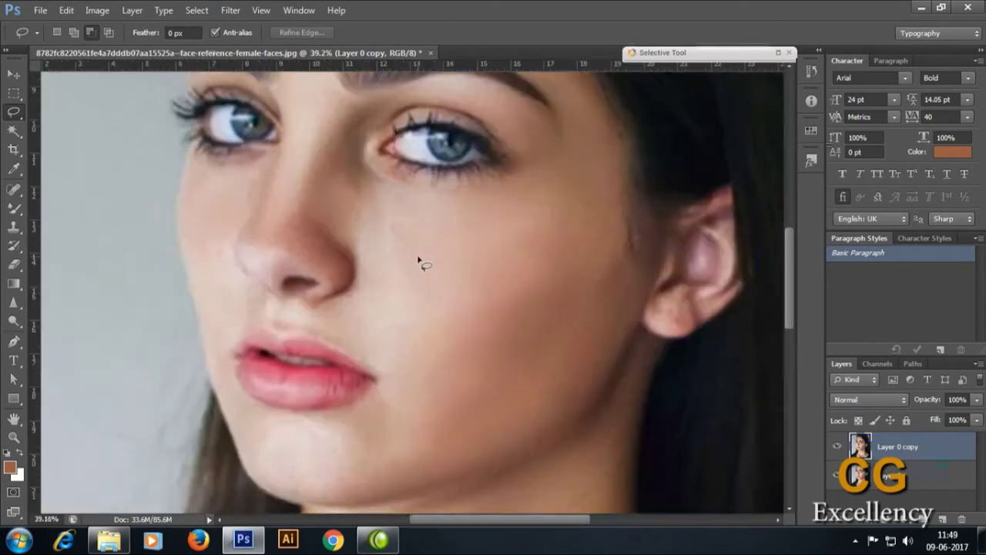
scroll(418, 238, down, 3)
scroll(436, 242, down, 2)
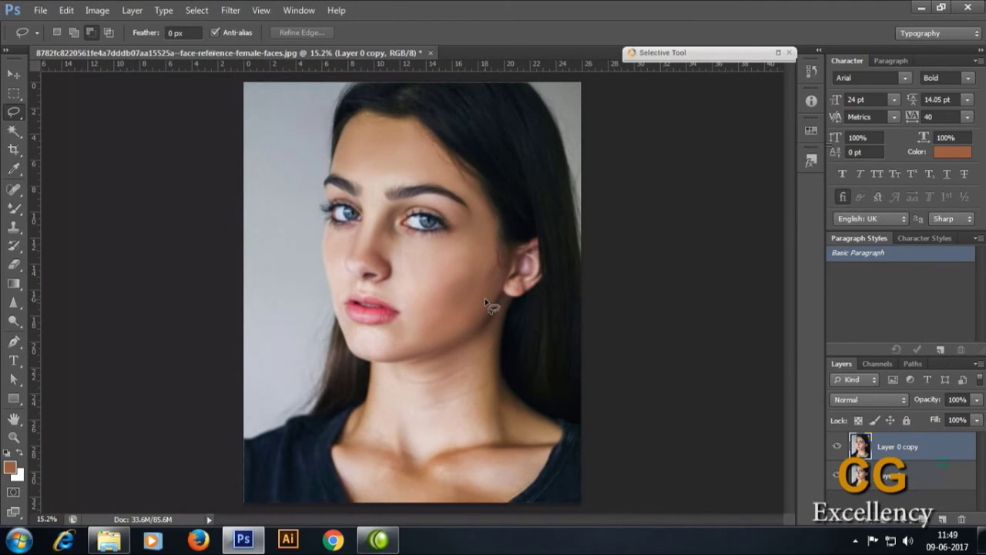
click(232, 10)
mouse_move(254, 300)
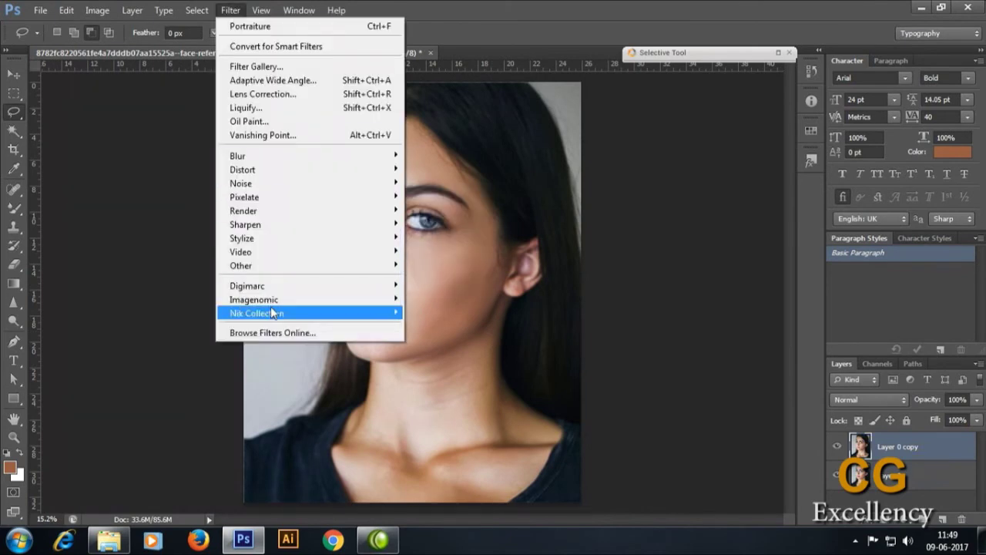
Step: Open Portraiture, dismiss the evaluation notice and try the Smoothing Medium and Default presets
click(438, 312)
click(593, 388)
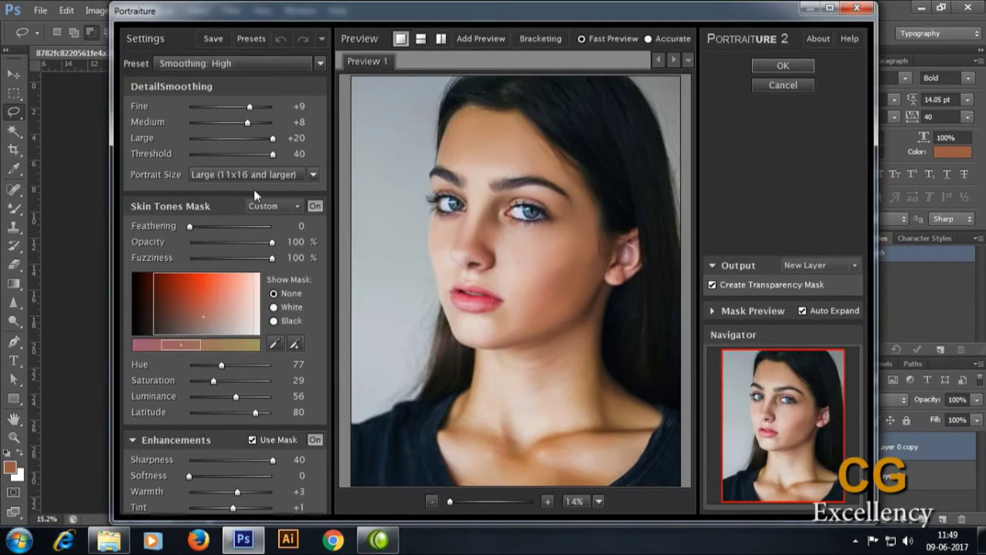
click(256, 66)
click(210, 198)
click(210, 64)
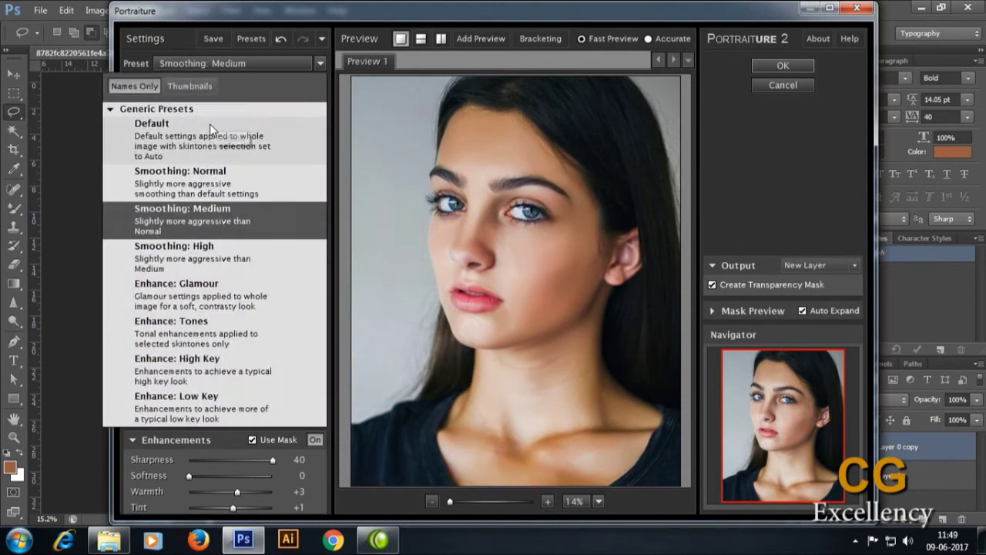
click(210, 123)
click(258, 63)
Step: Pick a smoothing preset, set Softness to 40 and nudge the skin-tone hue range
click(260, 95)
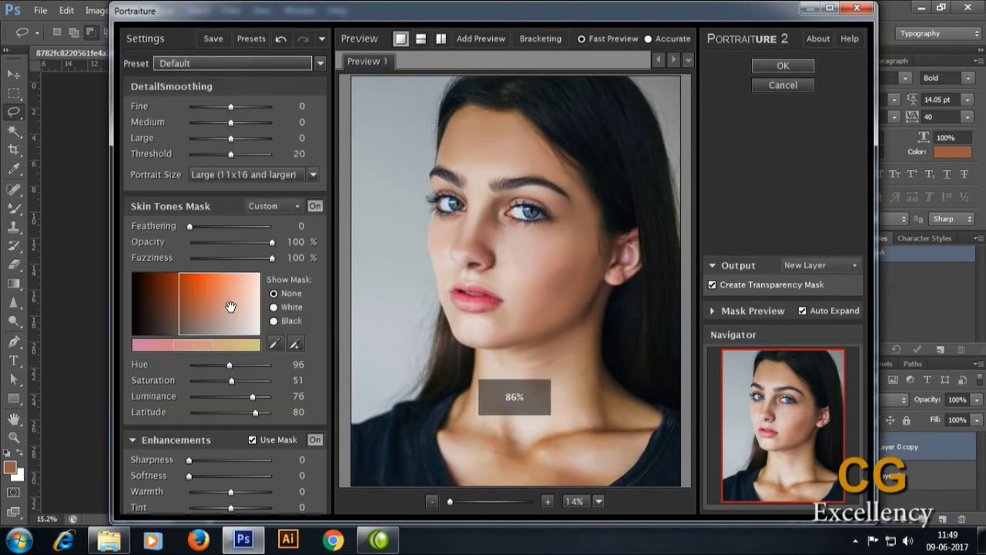
click(258, 63)
click(209, 216)
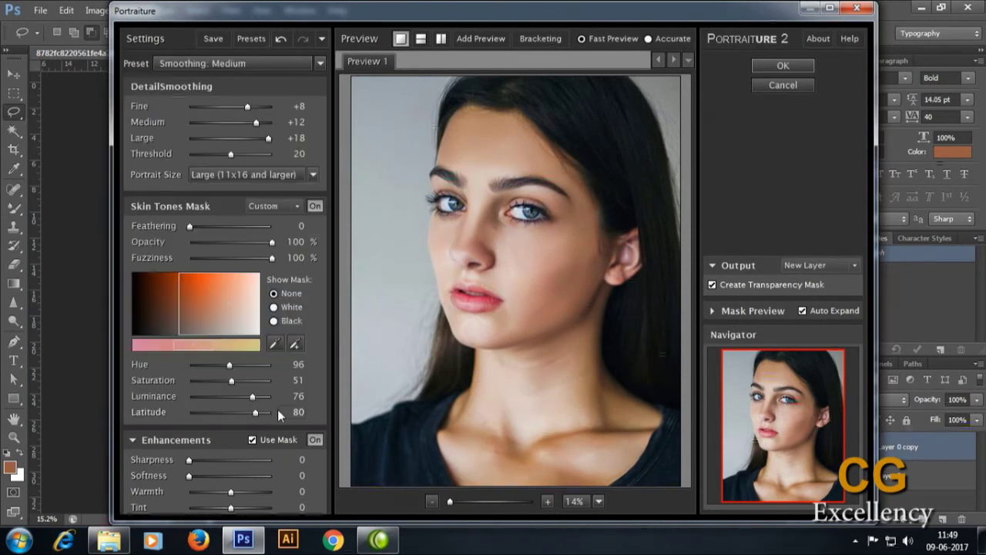
click(296, 475)
text(40)
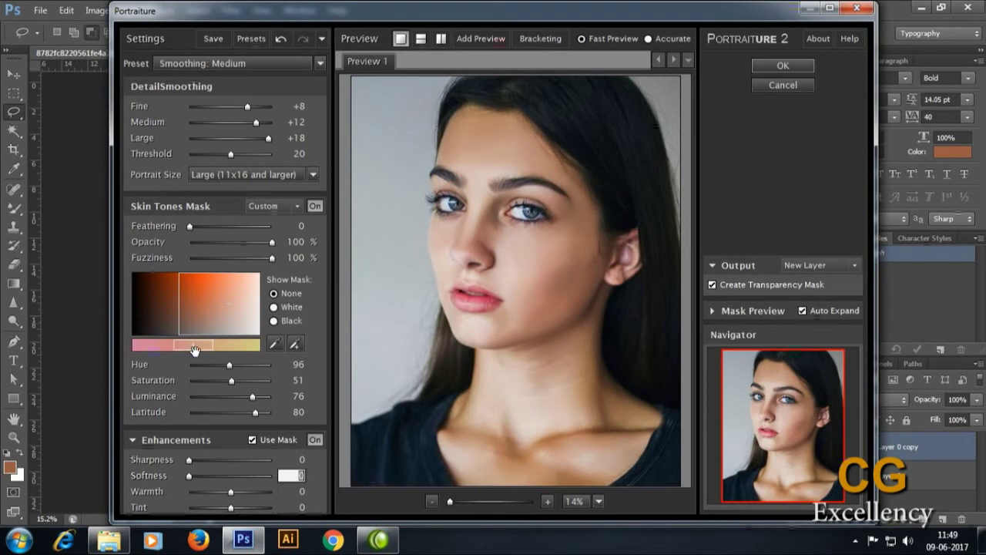
drag(195, 351, 203, 353)
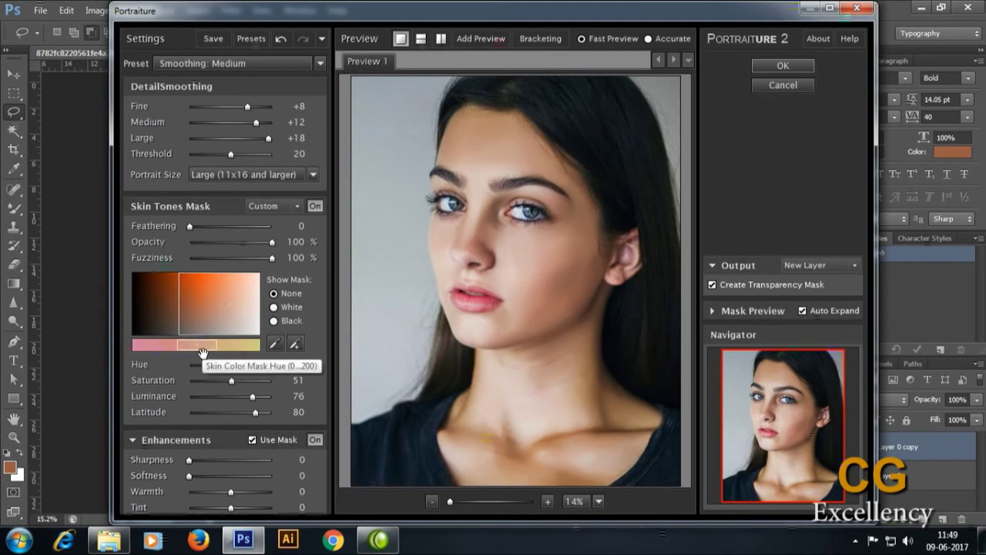
click(265, 153)
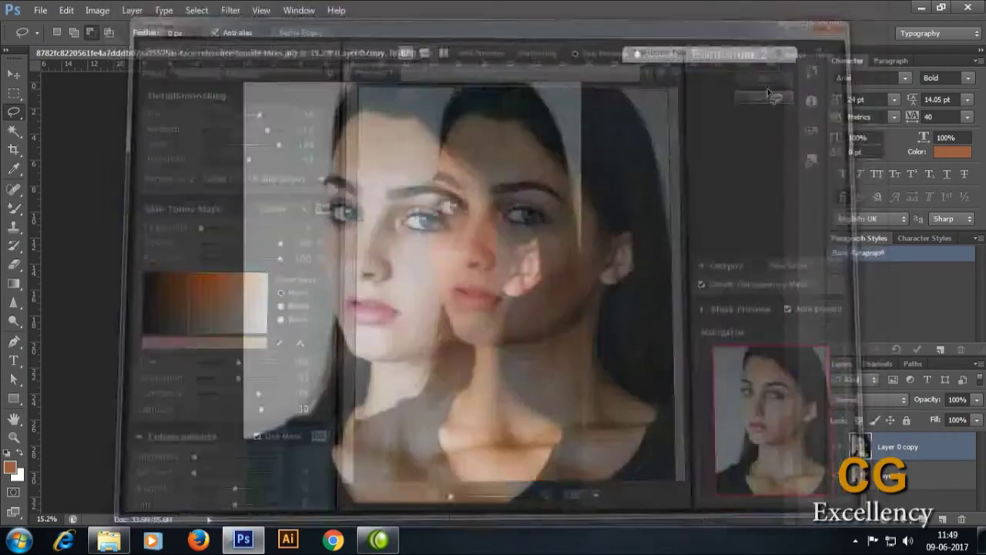
Step: Relaunch Portraiture, set Fine smoothing to +20 and apply it as a new layer
click(443, 312)
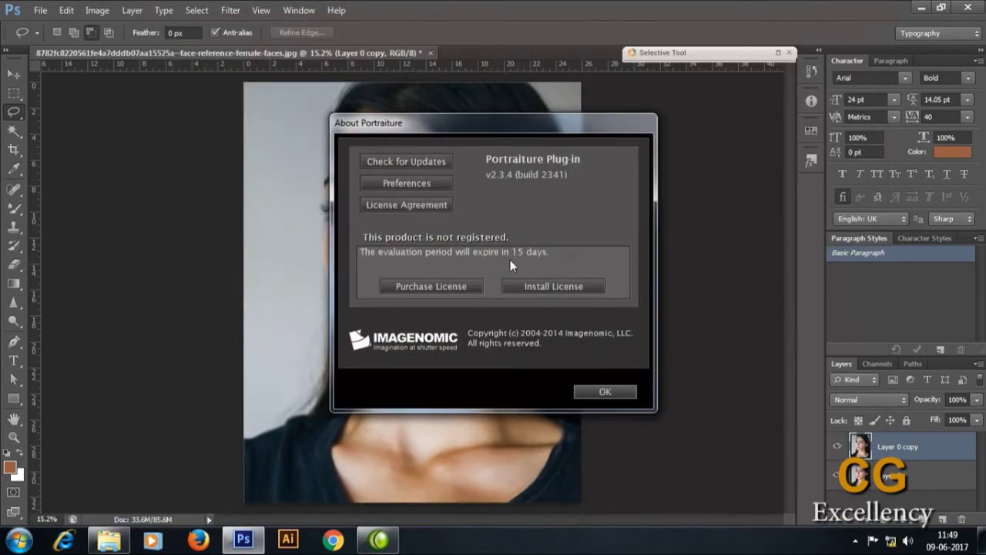
click(606, 393)
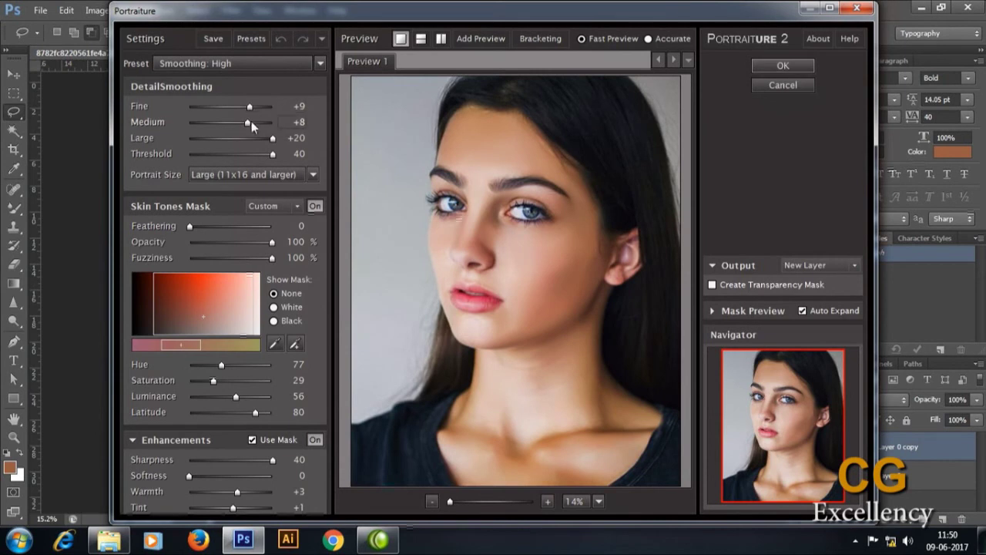
click(292, 106)
text(20)
key(Return)
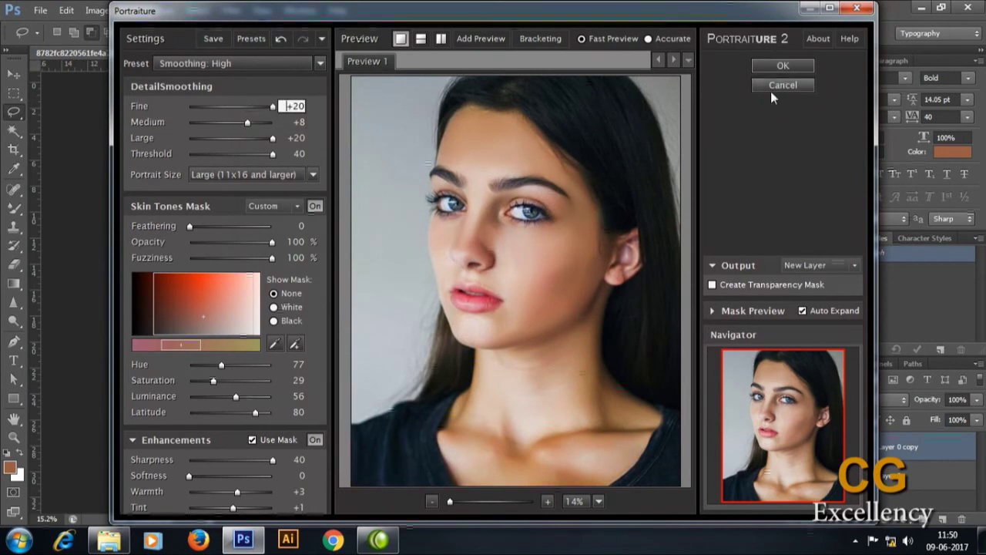
click(782, 65)
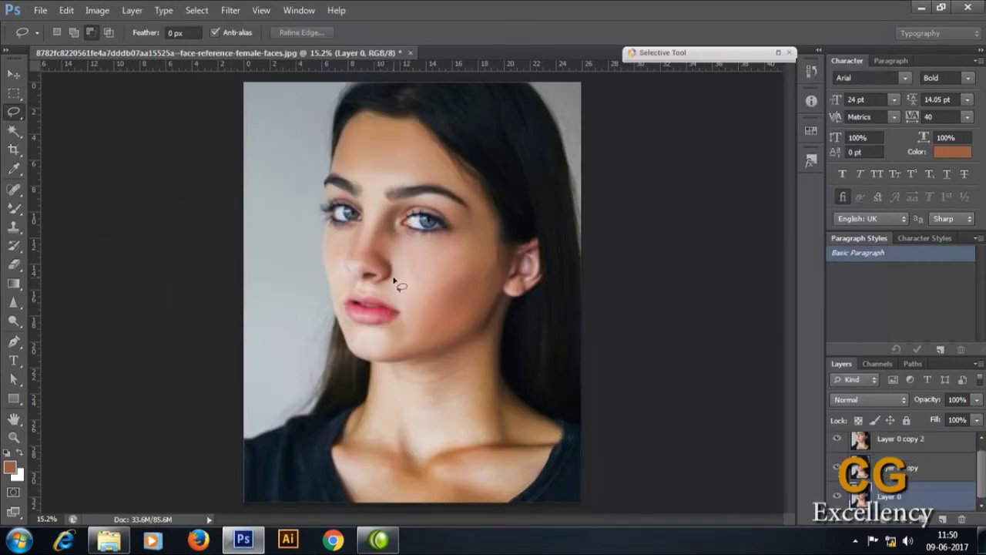
Step: Select Layer 0 copy 2 and make it visible
click(897, 446)
click(838, 447)
click(840, 446)
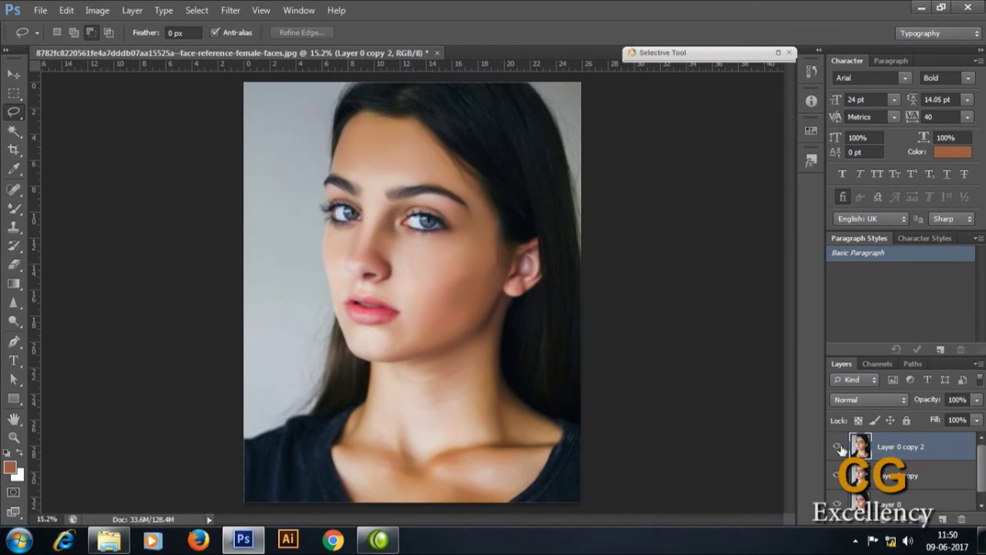
scroll(414, 223, up, 5)
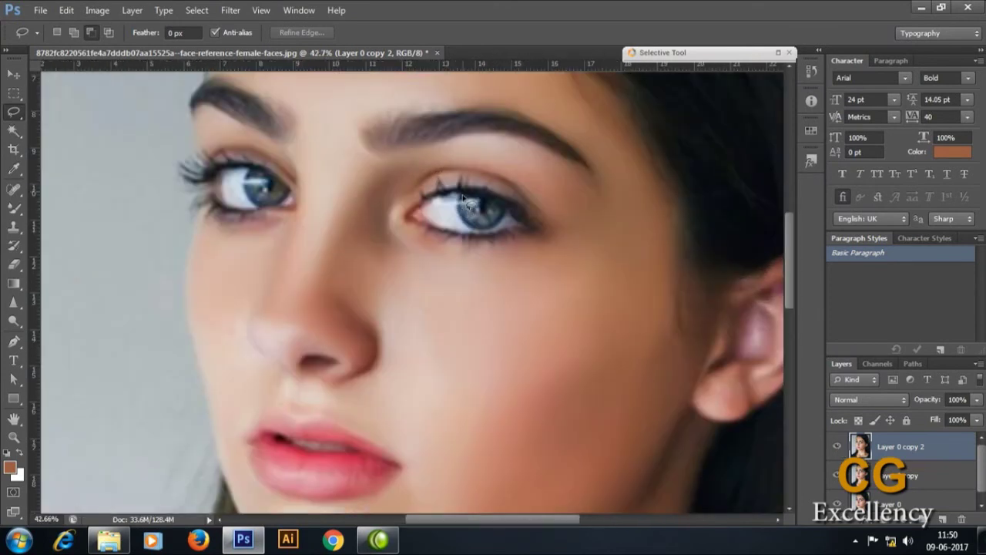
Step: Lasso the right and left irises into one selection, redoing the left outline
drag(493, 198, 462, 191)
right_click(460, 191)
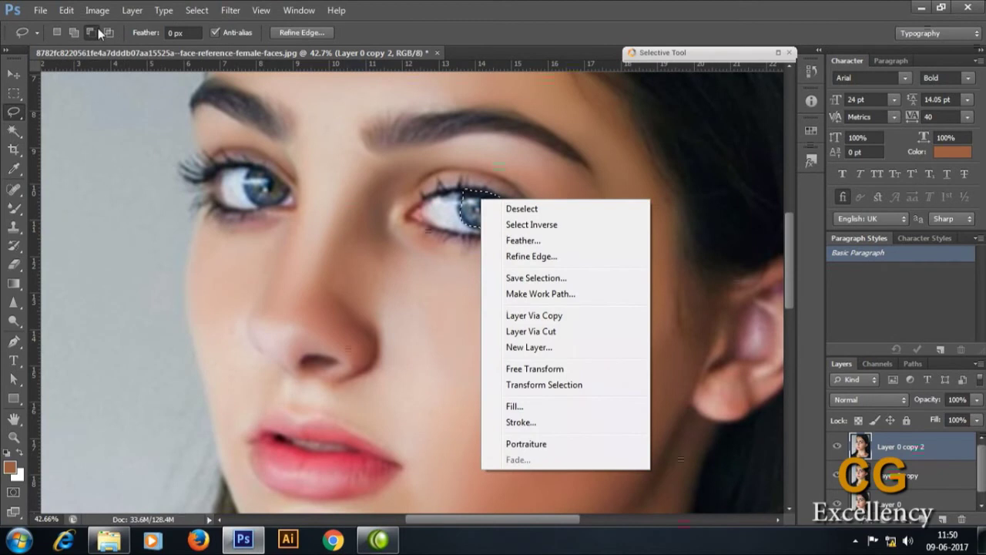
key(Escape)
key(Escape)
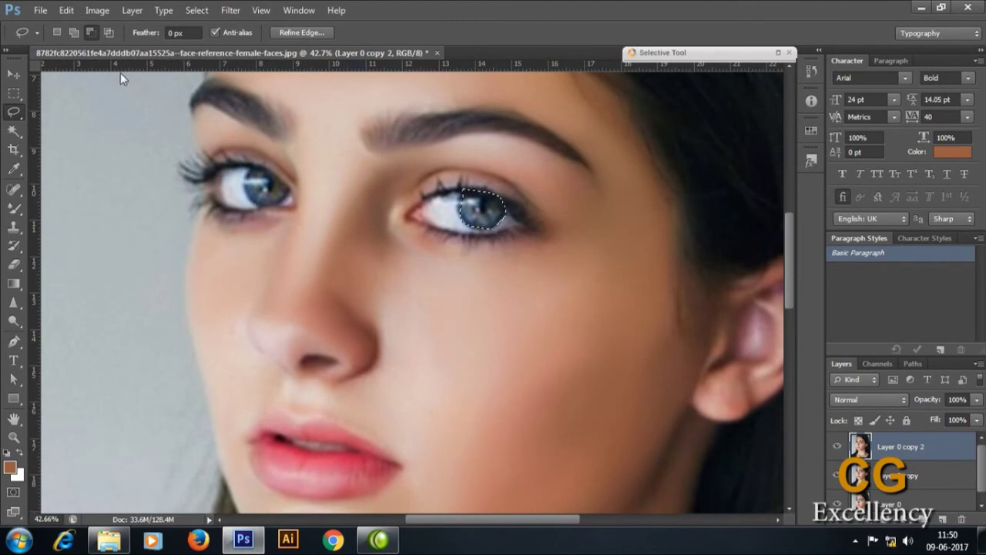
click(245, 179)
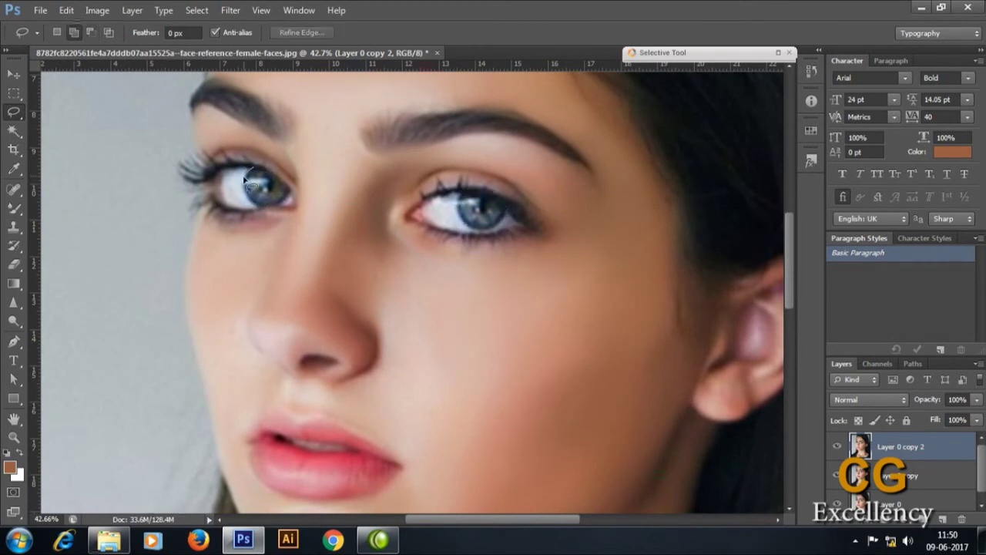
drag(293, 201, 248, 169)
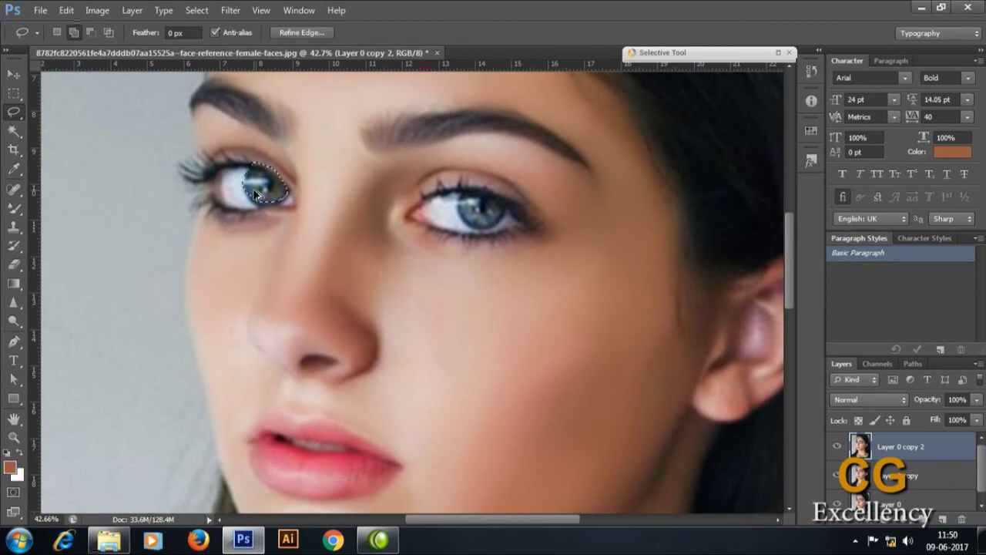
drag(267, 190, 265, 178)
key(ctrl+z)
drag(271, 169, 269, 171)
Step: Feather the iris selection by 5 pixels
right_click(459, 194)
click(499, 233)
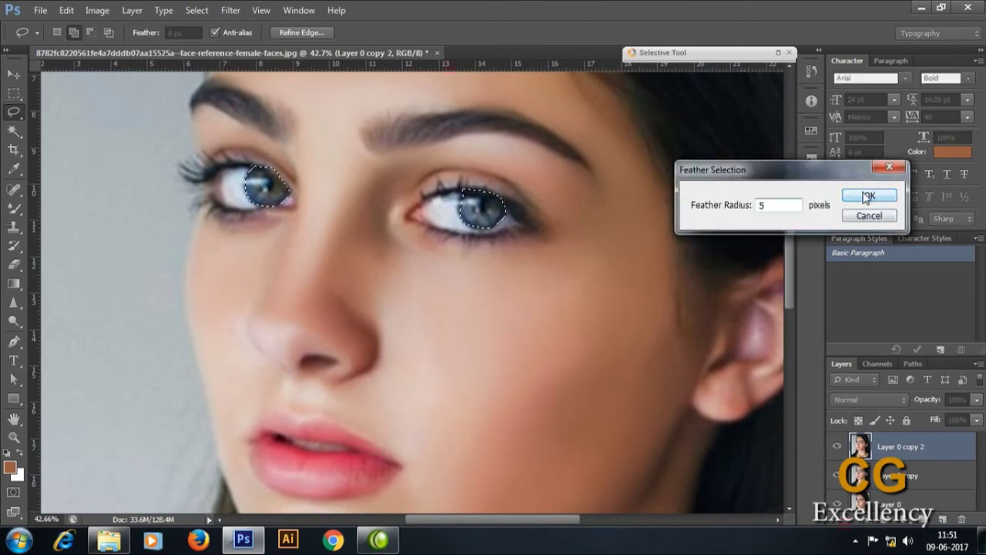
click(874, 193)
click(230, 10)
mouse_move(245, 224)
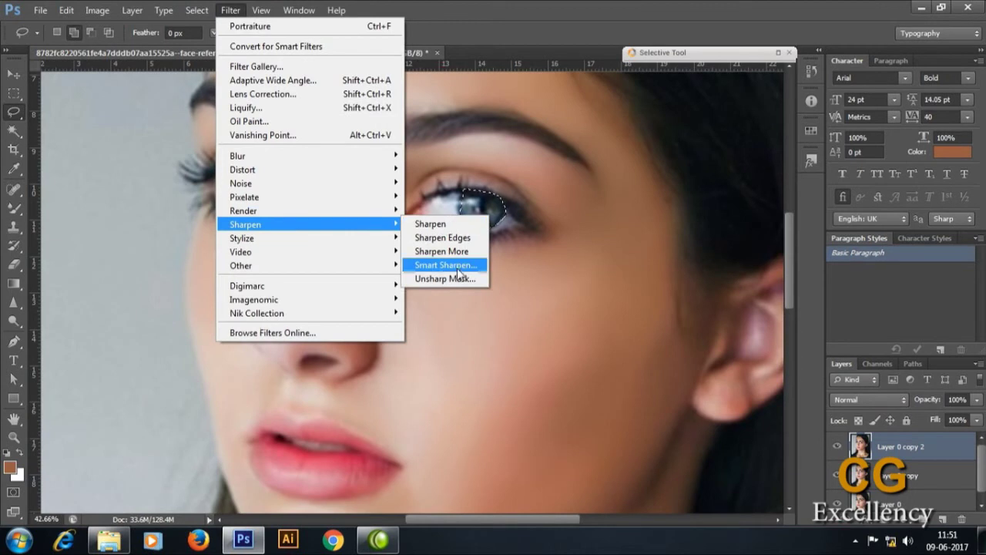
Step: Sharpen the irises with Smart Sharpen, removing Gaussian Blur at Radius 2.0
click(458, 265)
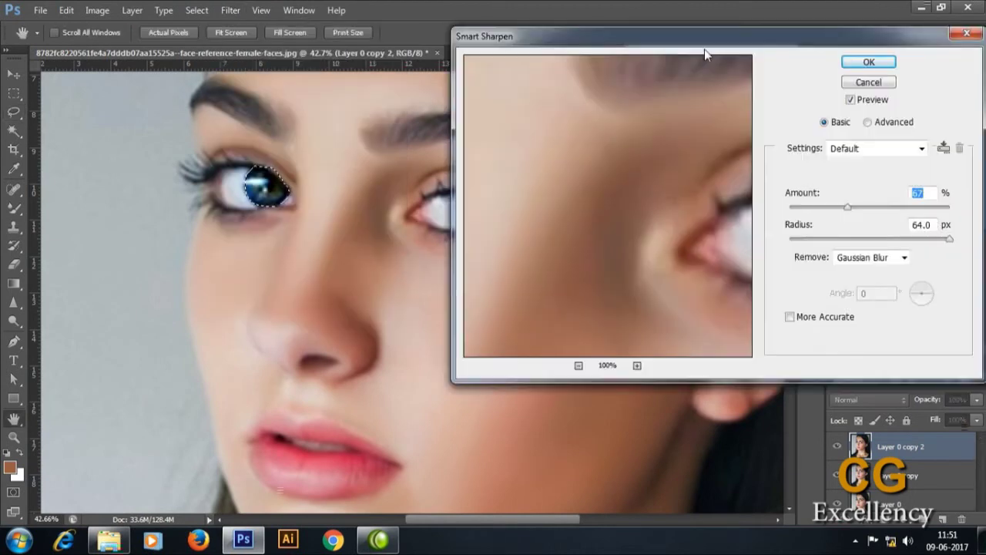
mouse_move(704, 35)
mouse_down()
mouse_move(801, 65)
mouse_move(243, 231)
mouse_up()
drag(506, 423, 390, 423)
click(466, 442)
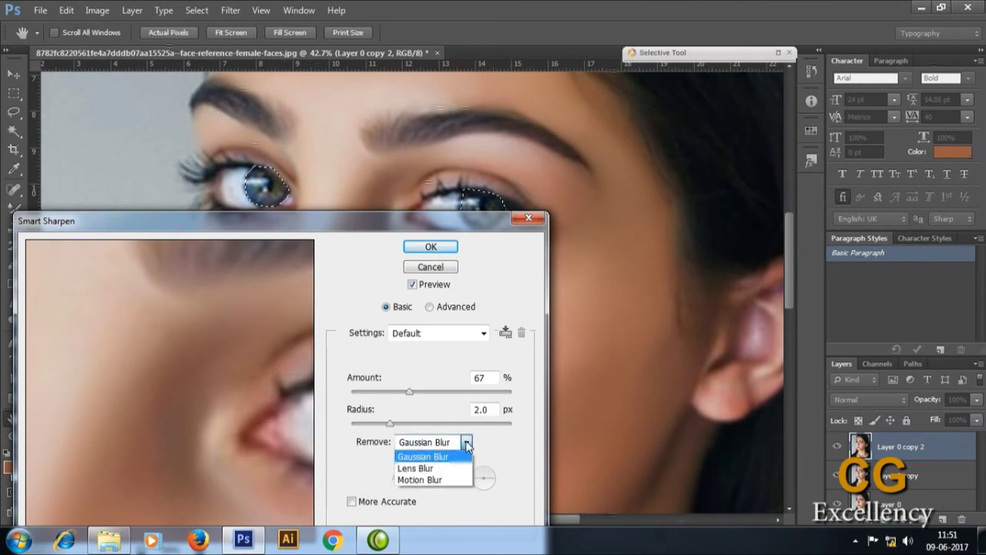
click(463, 444)
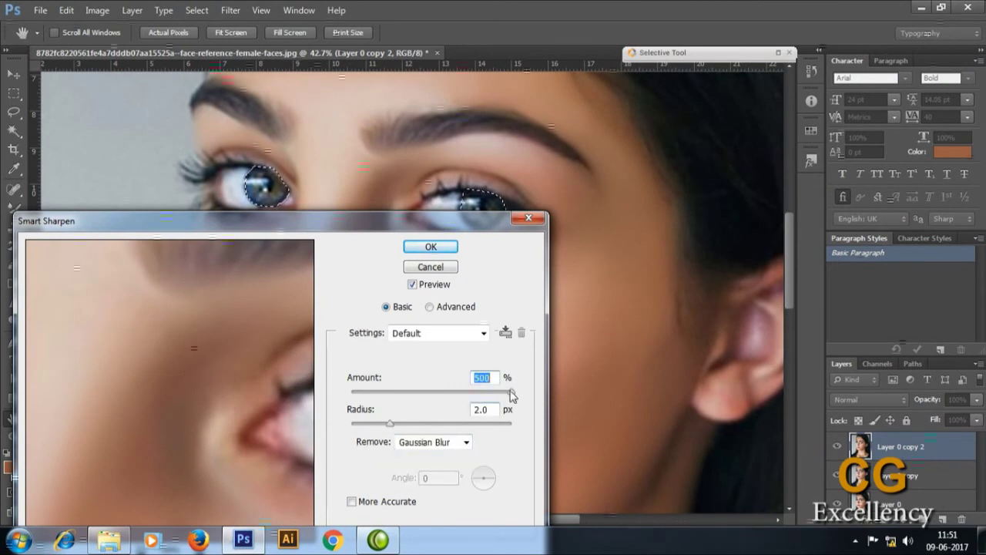
scroll(510, 396, up, 13)
click(430, 246)
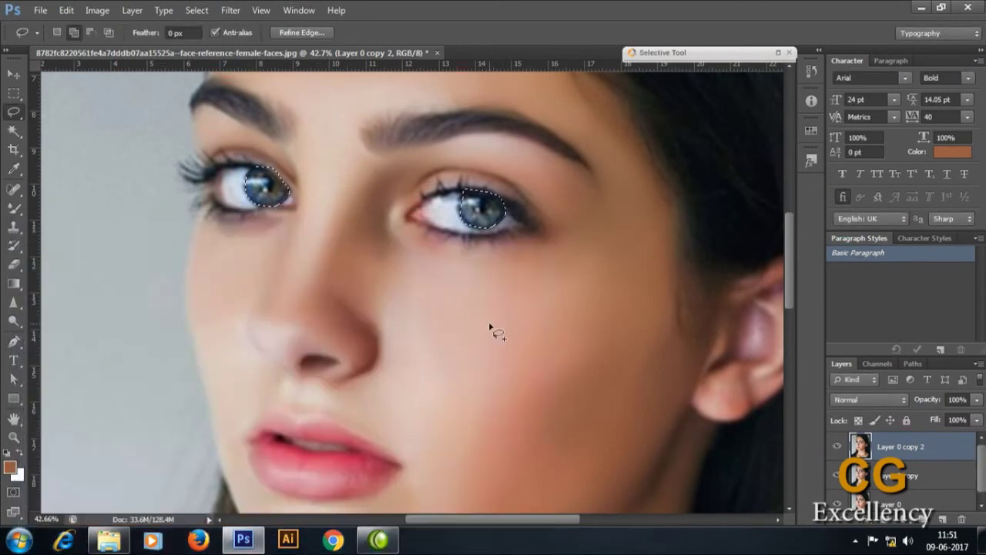
Step: Raise the irises' contrast to 20 with Brightness/Contrast
click(132, 10)
click(359, 42)
click(693, 168)
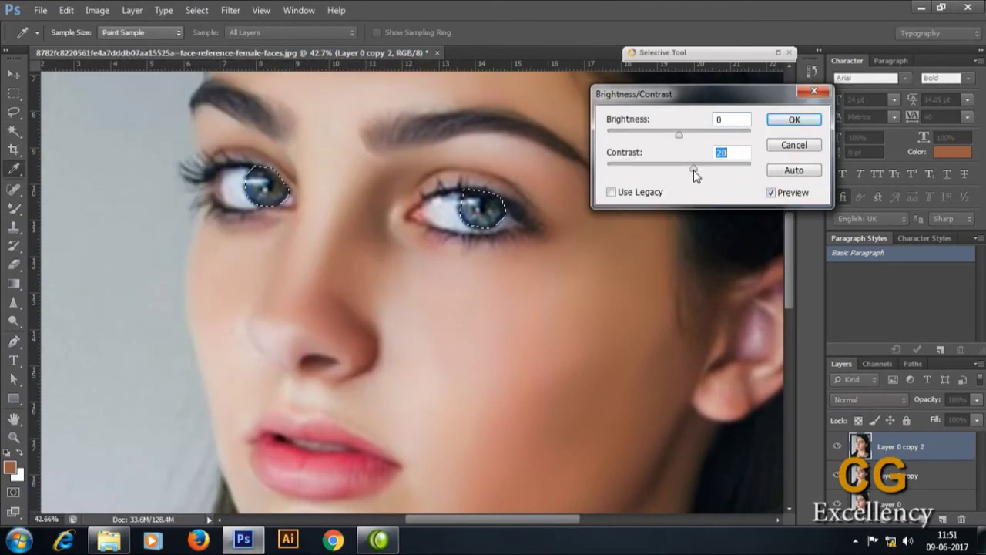
click(793, 119)
Step: Drop the iris selection, then lasso both eyes and feather the selection
key(l)
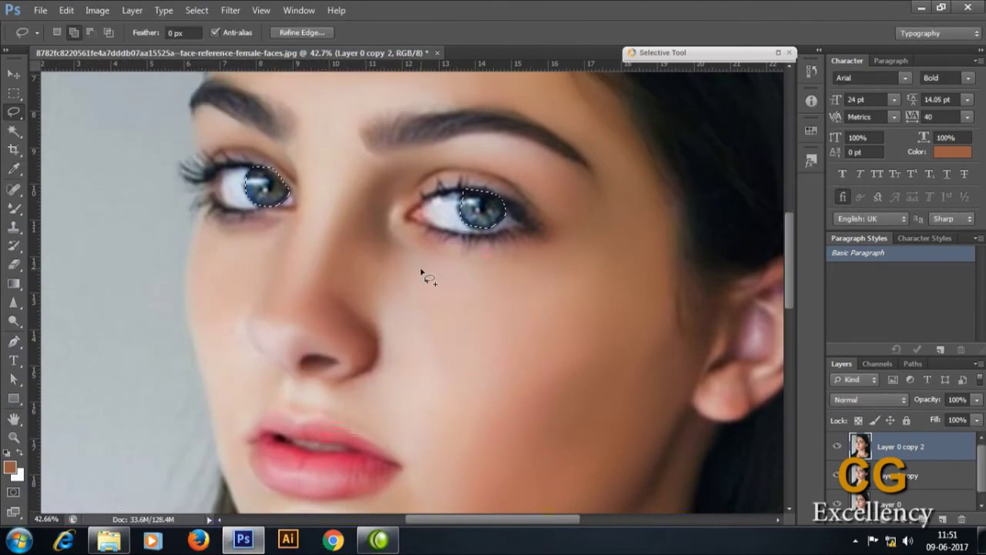
key(ctrl+0)
key(ctrl+d)
scroll(493, 339, down, 1)
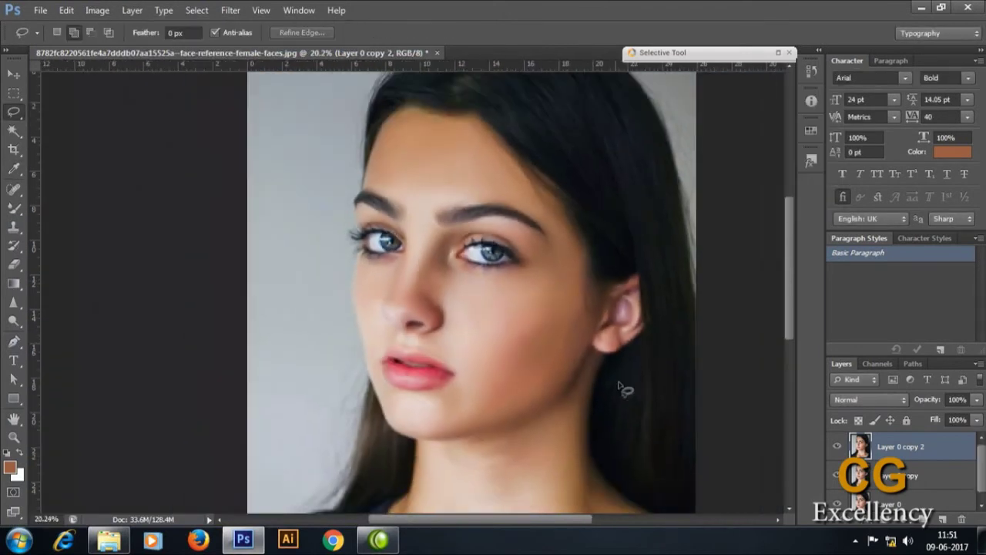
scroll(553, 349, up, 1)
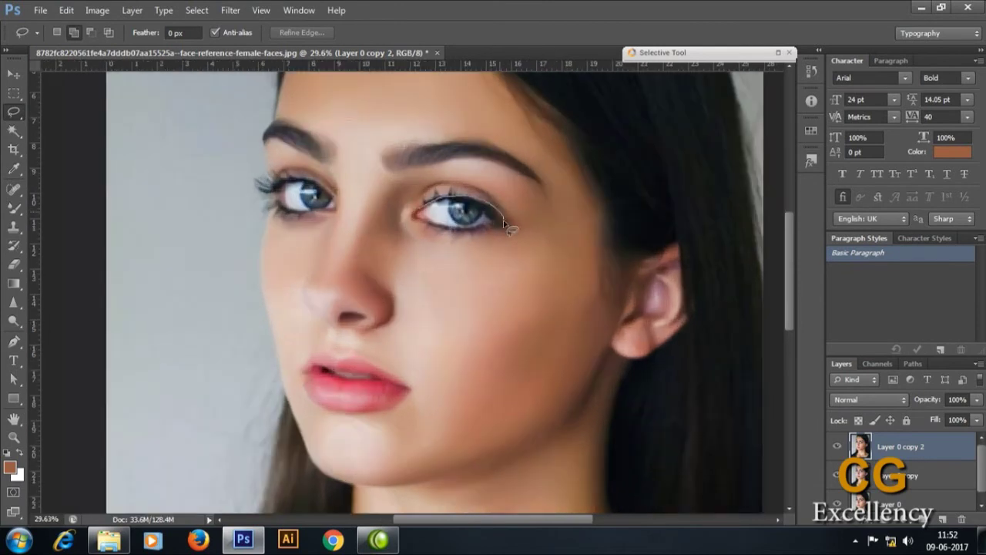
drag(416, 212, 414, 216)
drag(333, 202, 275, 188)
right_click(308, 194)
click(362, 235)
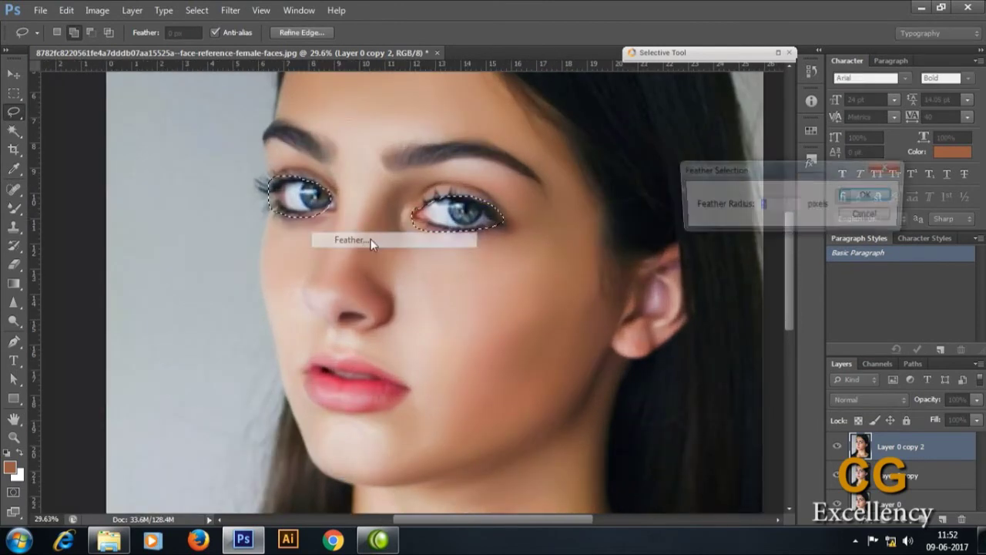
key(Return)
Step: Brighten both eyes with an S-shaped Curves adjustment, lifting midtones and darkening shadows
key(alt+i)
key(a)
key(c)
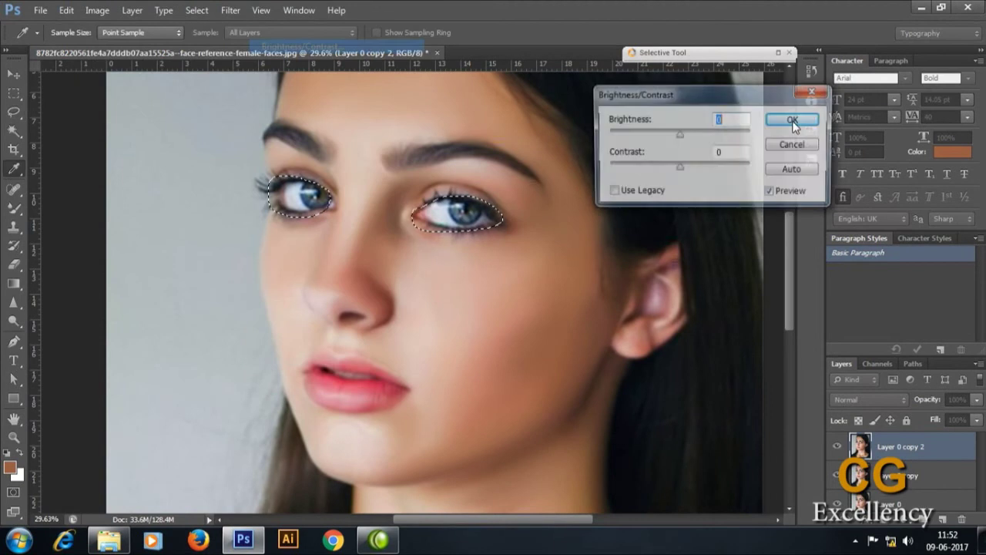
click(786, 146)
click(97, 10)
click(305, 72)
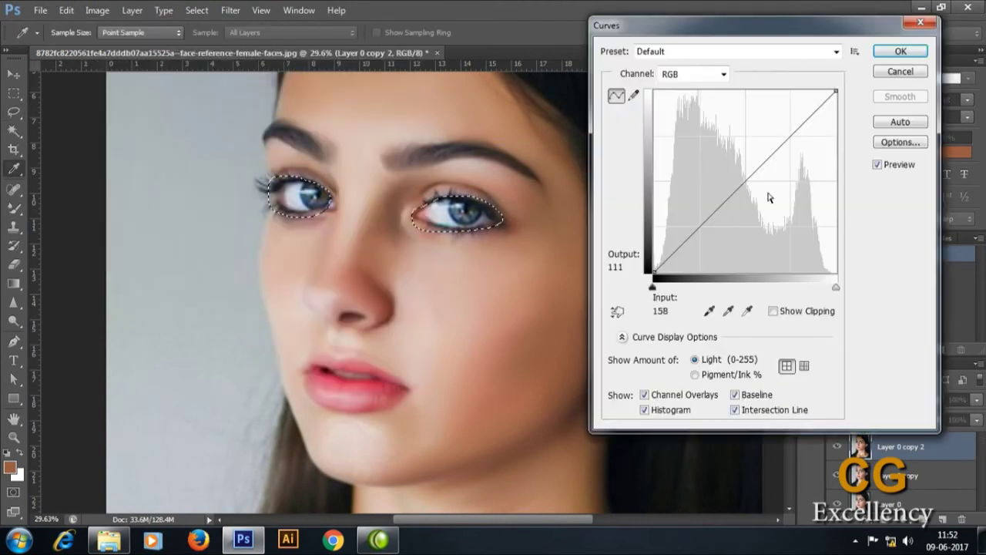
drag(739, 188, 738, 178)
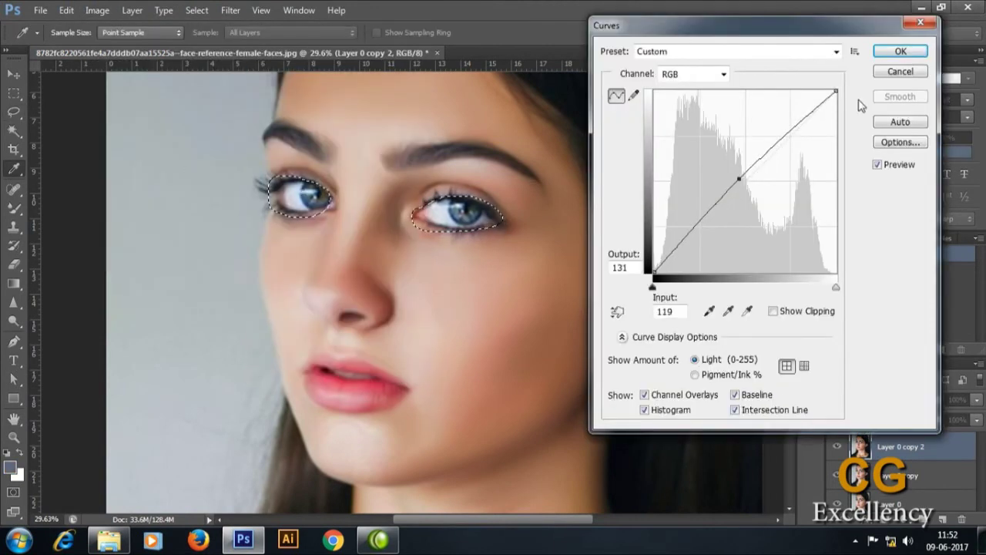
drag(696, 227, 696, 233)
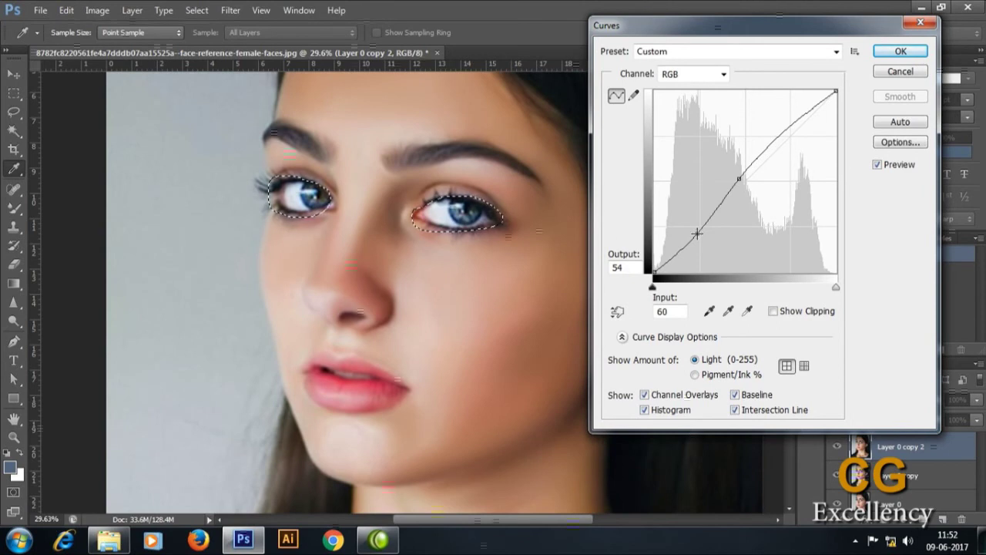
mouse_move(739, 178)
mouse_down()
mouse_move(746, 152)
mouse_move(751, 172)
mouse_up()
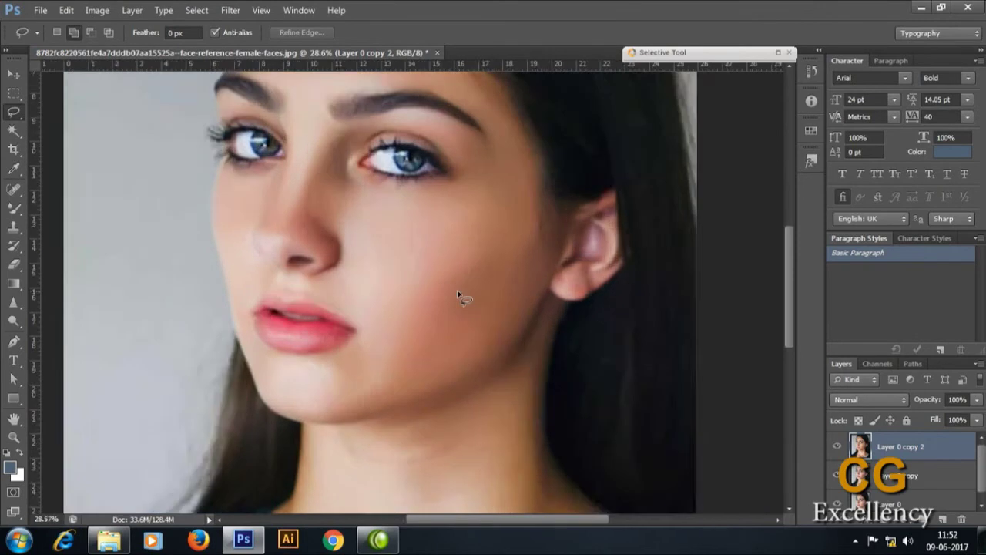
Step: Switch to the Clone Stamp tool and try cloning brow texture, undoing the first stroke
scroll(457, 295, down, 3)
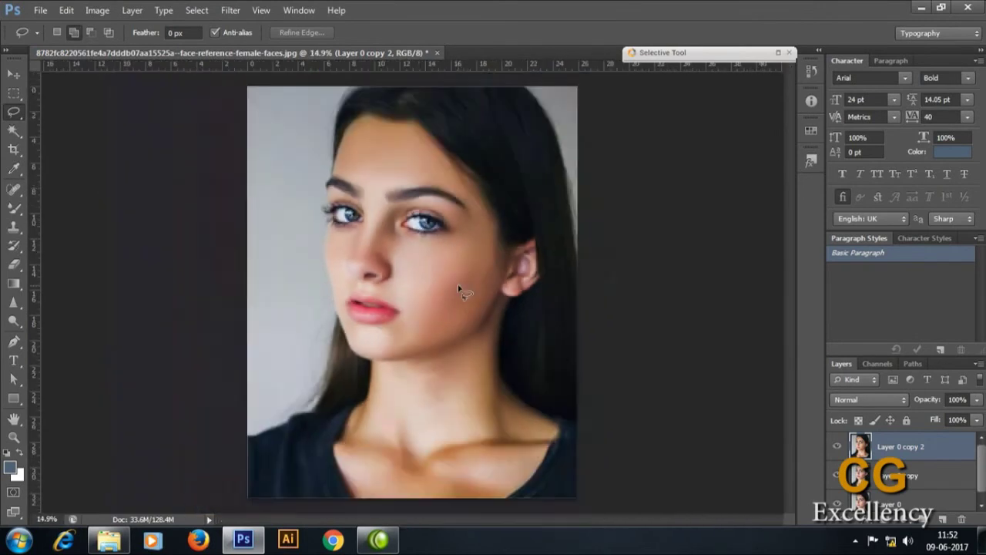
scroll(463, 289, up, 2)
right_click(14, 226)
click(77, 231)
scroll(425, 218, up, 1)
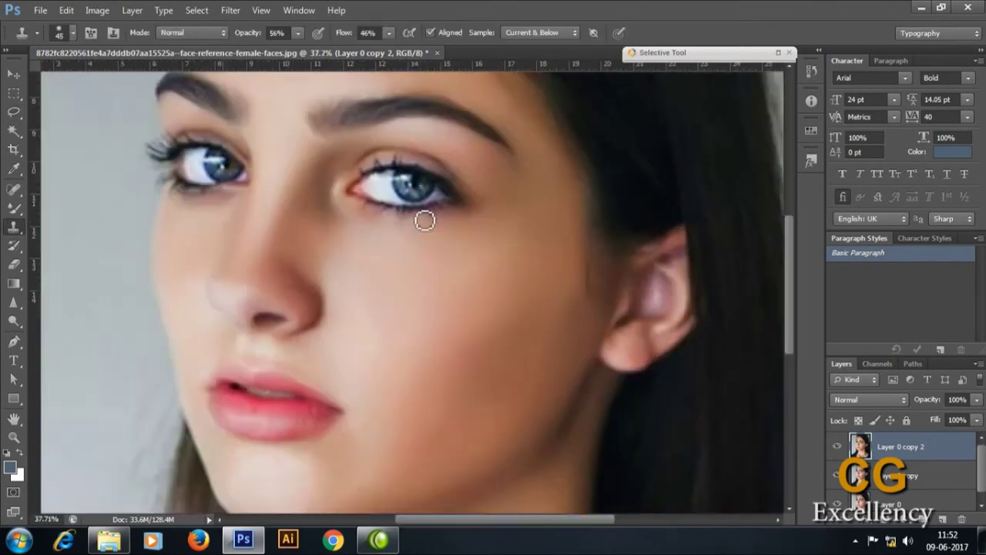
scroll(451, 285, up, 2)
scroll(464, 210, up, 1)
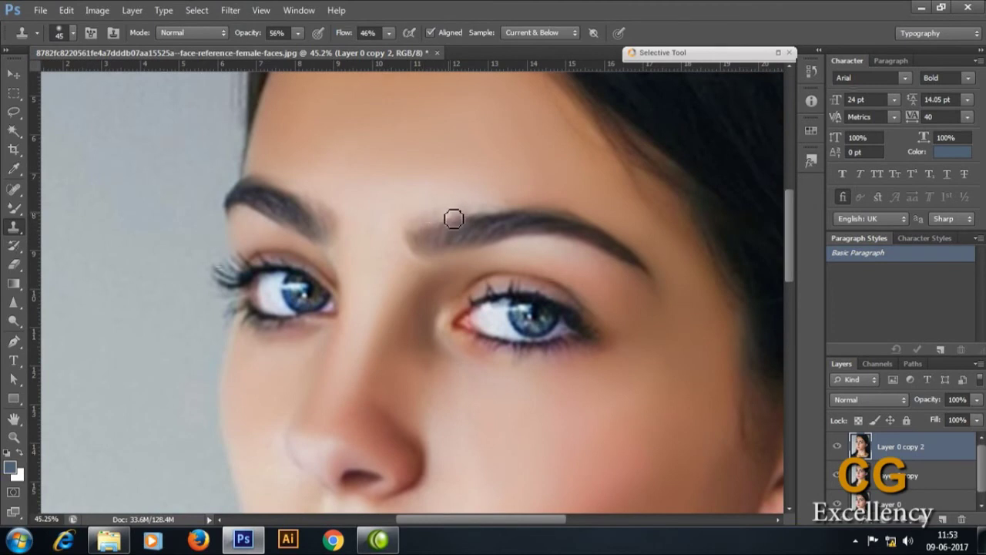
mouse_move(454, 218)
mouse_down()
mouse_move(416, 232)
mouse_move(563, 203)
mouse_up()
key(ctrl+z)
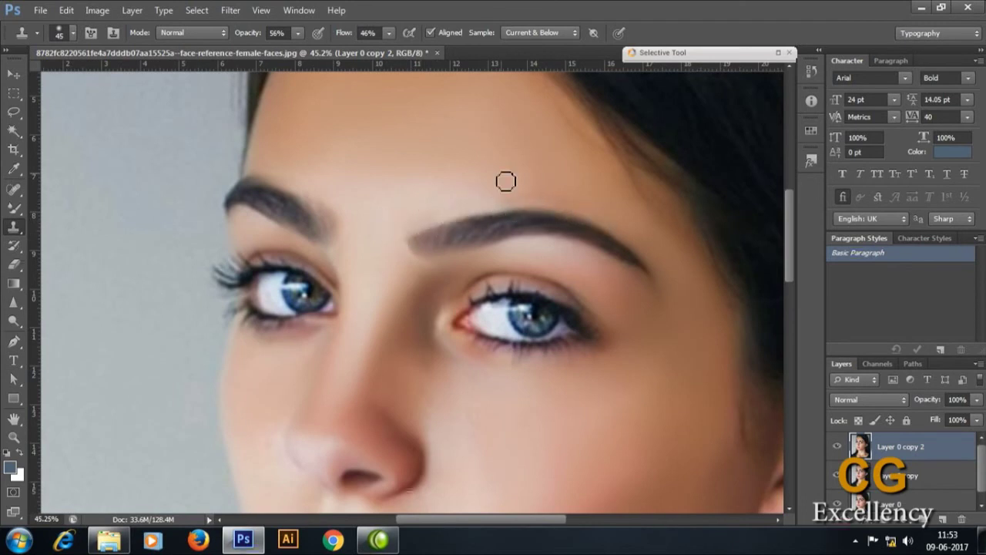
Step: Extend the inner right eyebrow, darken its tail, and clone texture over the surrounding skin
click(411, 240)
drag(440, 270, 405, 249)
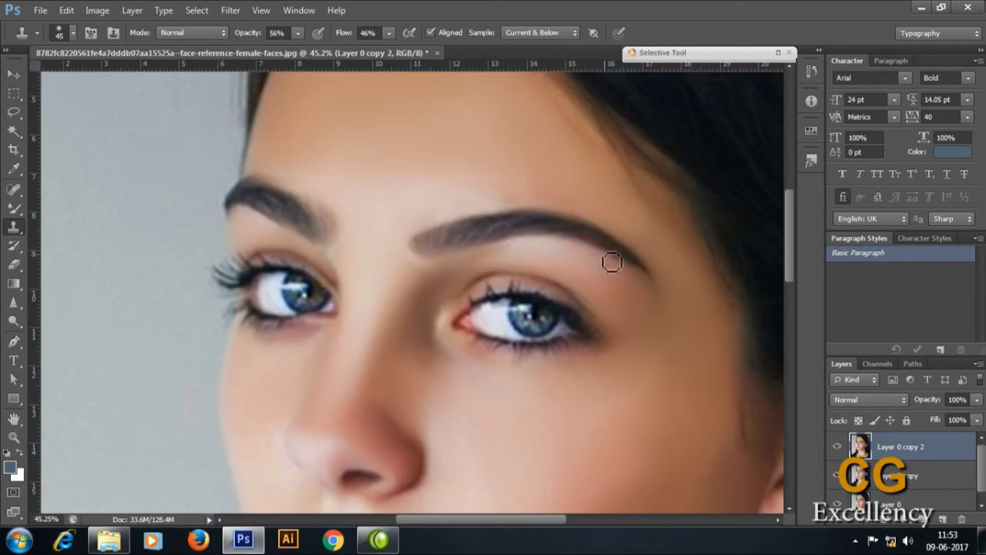
drag(612, 263, 608, 266)
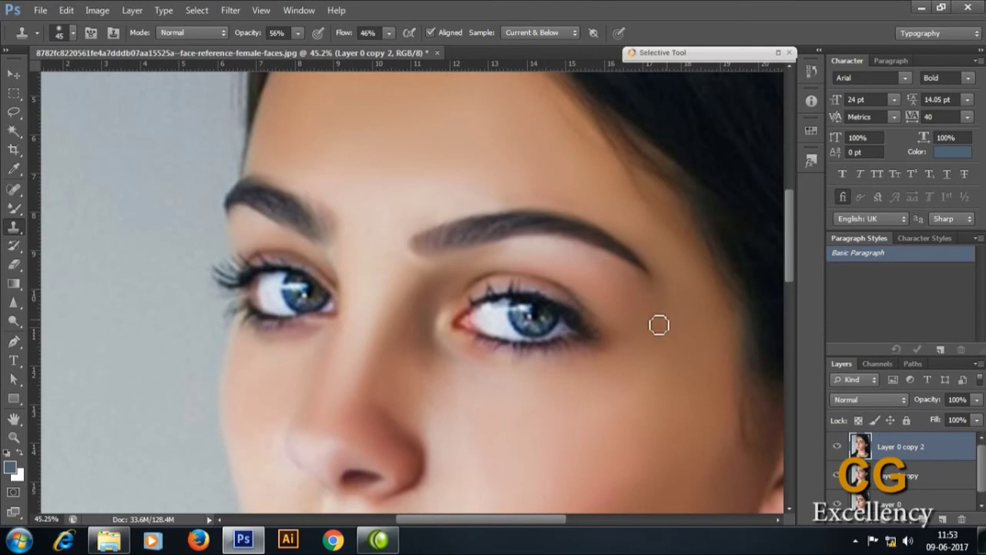
scroll(490, 257, left, 3)
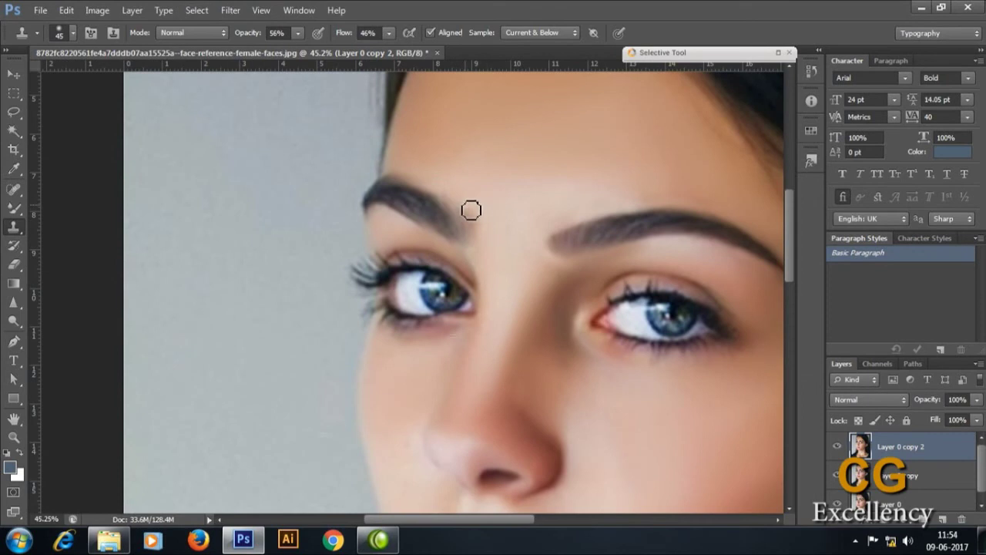
mouse_move(470, 209)
mouse_down()
mouse_move(490, 246)
mouse_move(408, 225)
mouse_move(428, 243)
mouse_up()
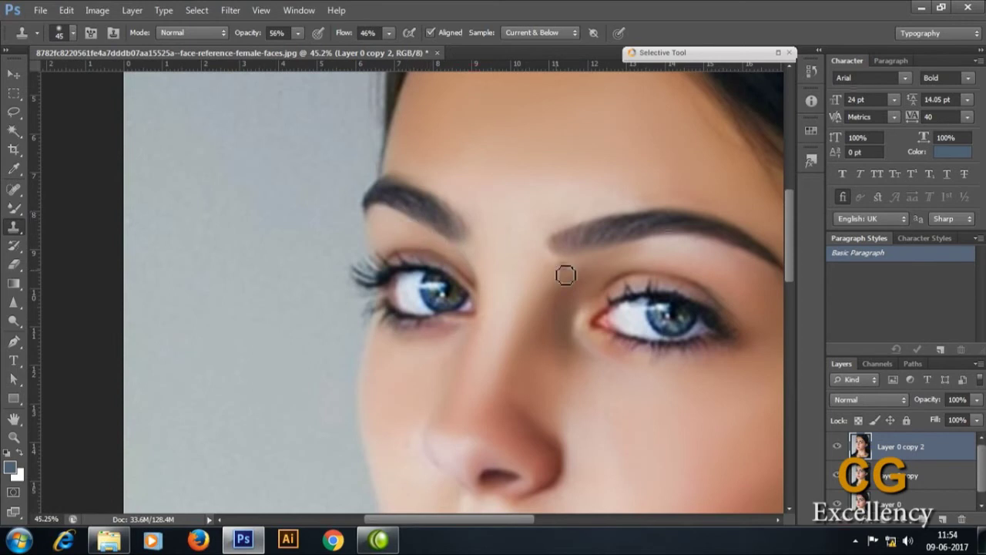
scroll(559, 242, down, 3)
scroll(501, 275, down, 2)
scroll(477, 242, up, 2)
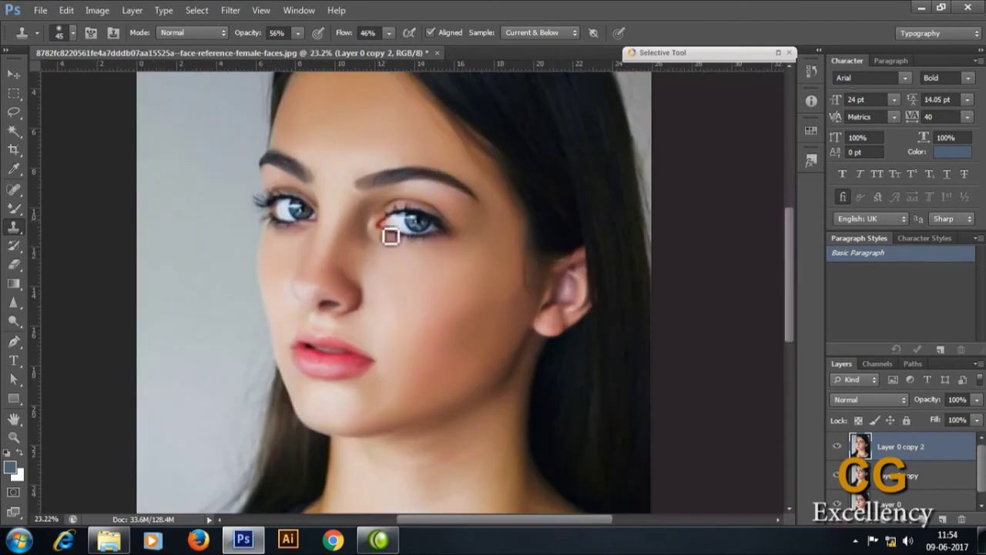
scroll(423, 257, down, 2)
scroll(432, 242, up, 1)
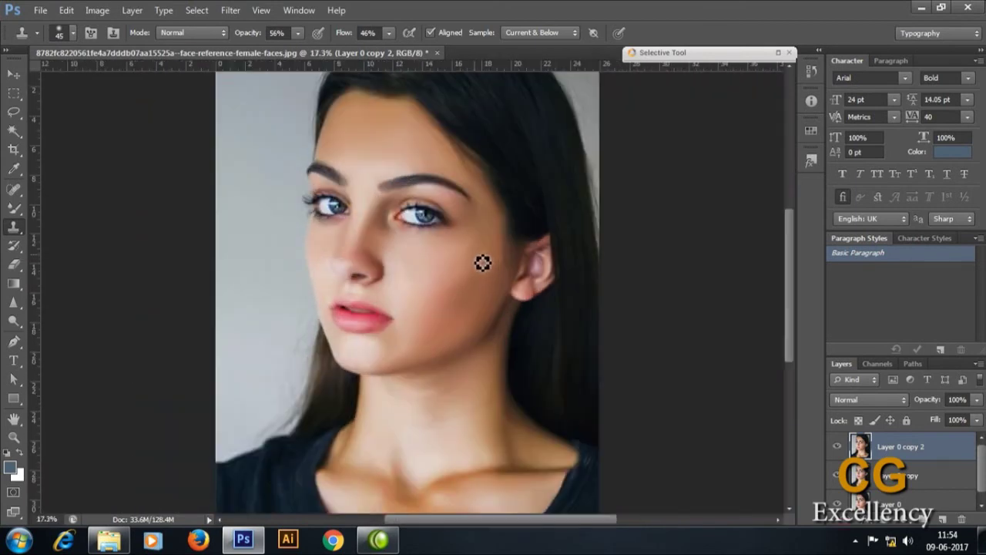
scroll(463, 247, down, 1)
Step: Lasso the hair beside the face, up the right edge and along the top
key(l)
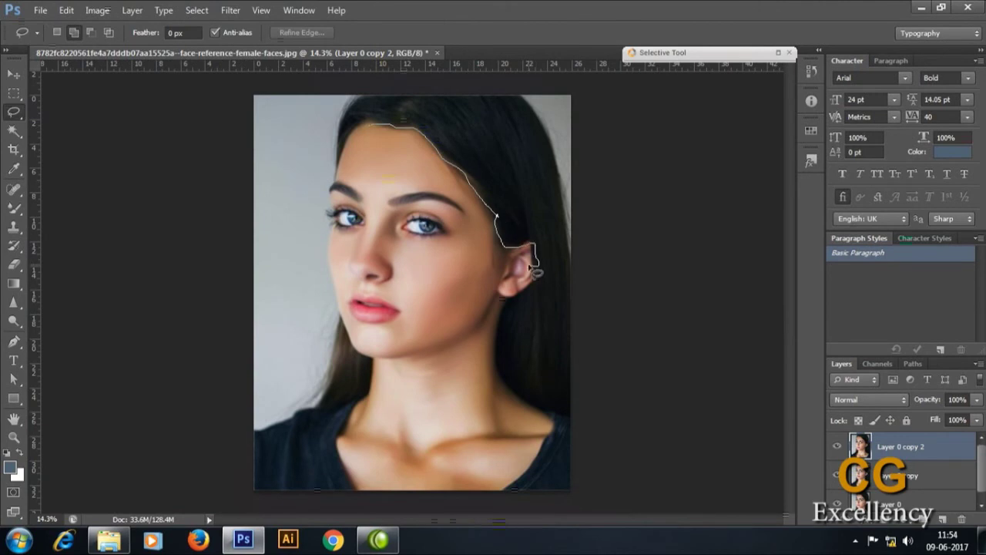
drag(523, 292, 525, 300)
key(ctrl+s)
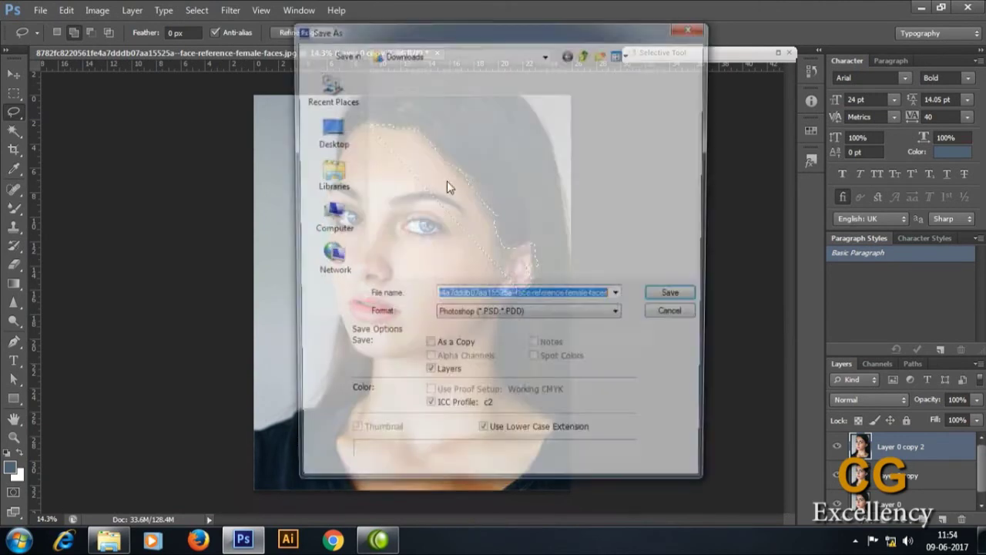
click(356, 191)
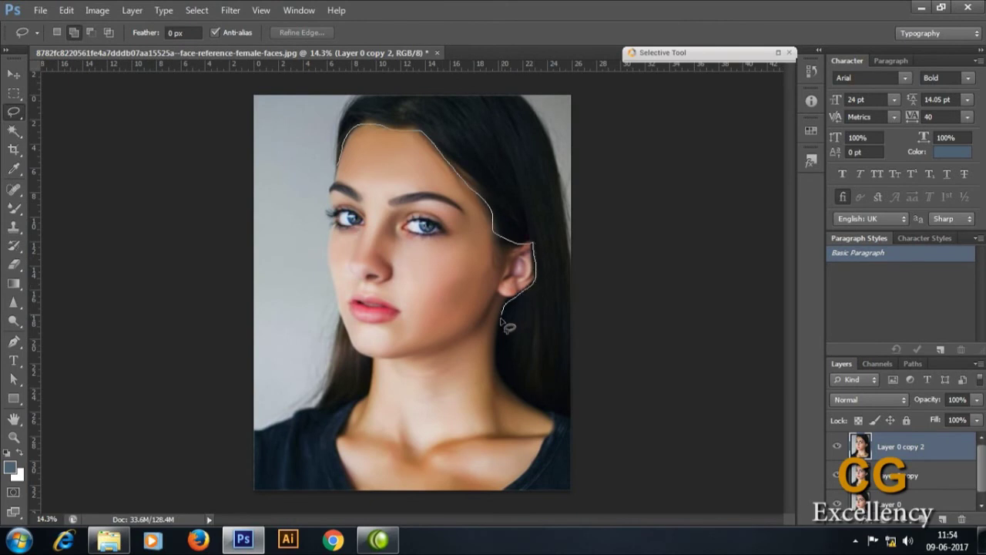
drag(573, 419, 576, 281)
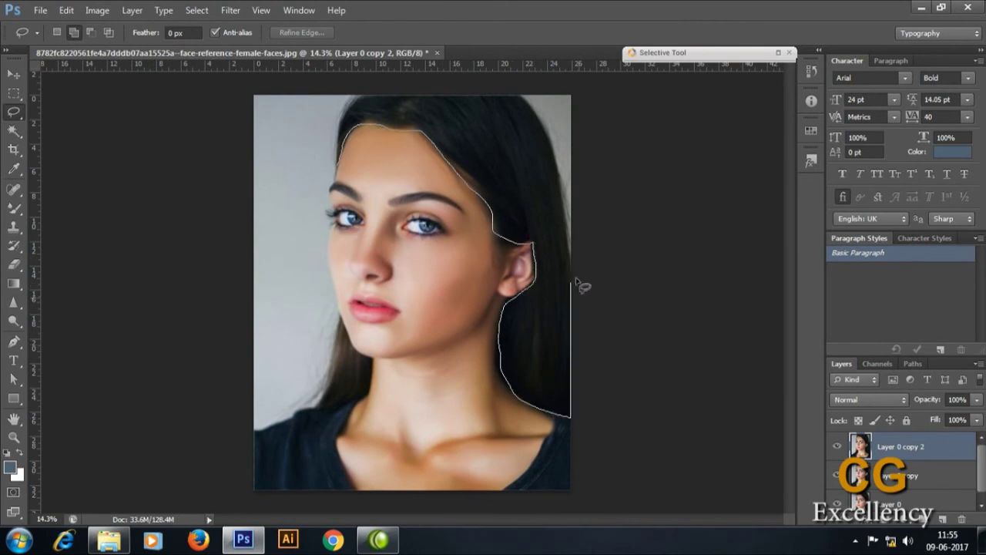
drag(535, 104, 354, 101)
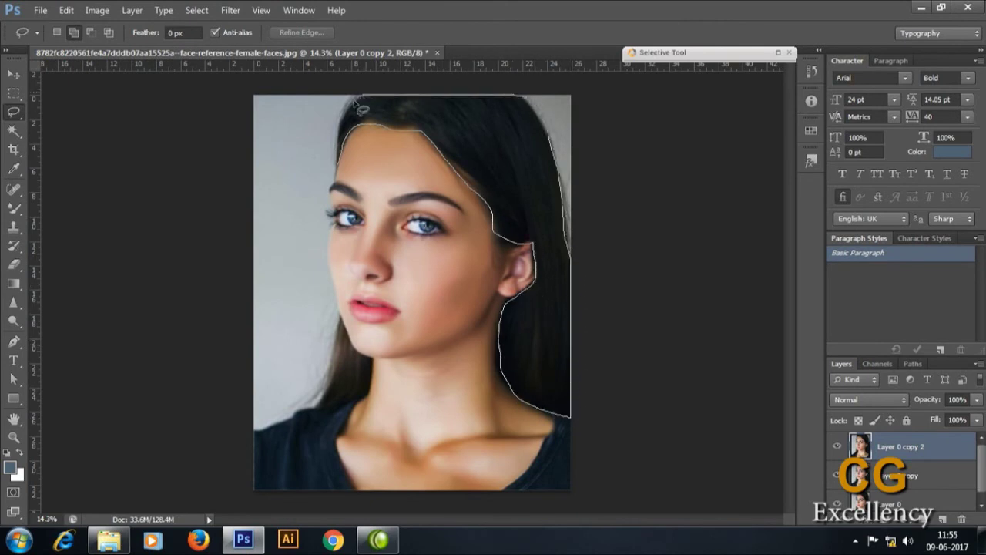
drag(339, 151, 338, 162)
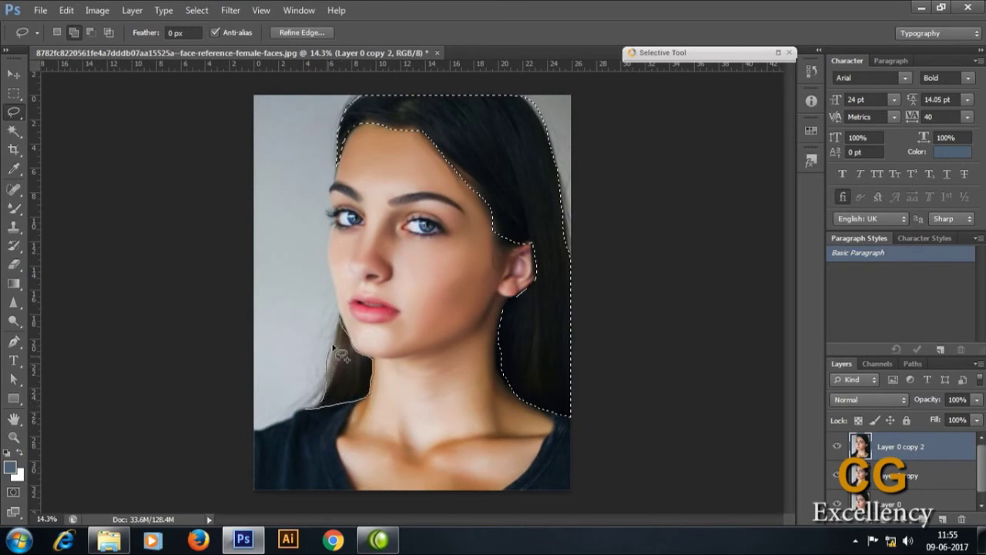
Step: Feather the hair selection 20 px and try shifting its Color Balance toward red
right_click(490, 143)
click(580, 179)
text(20)
key(Return)
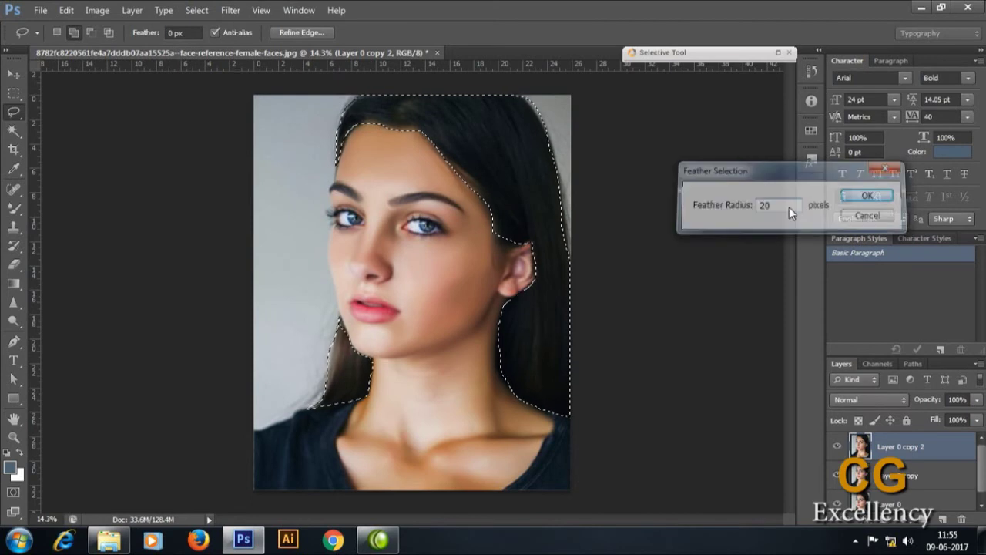
click(97, 10)
click(297, 137)
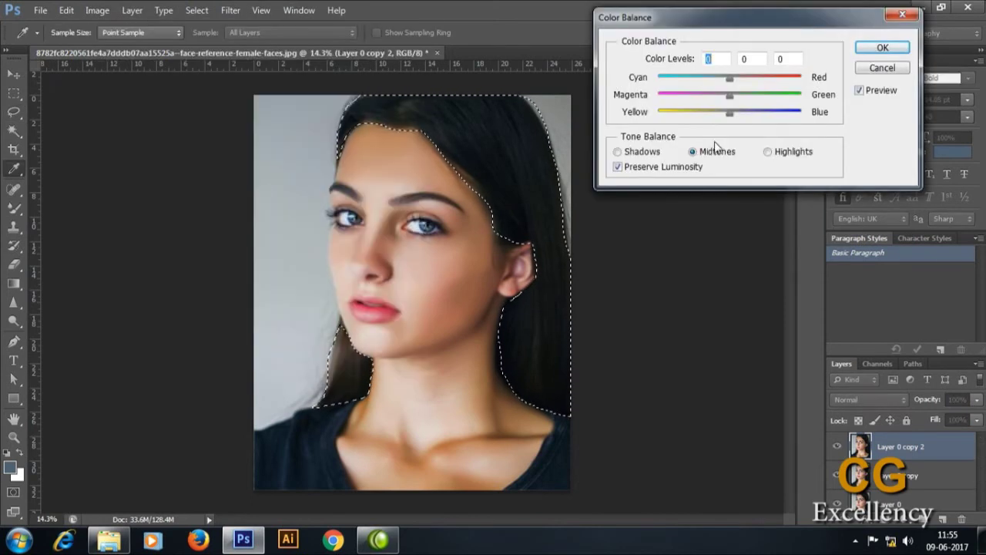
drag(729, 79, 747, 79)
mouse_move(729, 112)
mouse_down()
mouse_move(720, 112)
mouse_move(726, 99)
mouse_move(751, 81)
mouse_up()
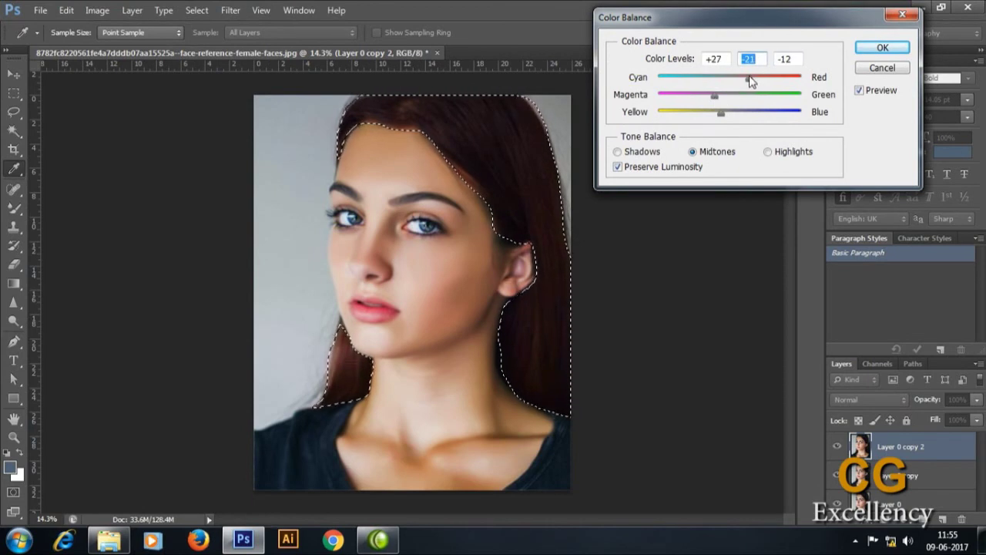
Step: Re-feather the hair selection 40 px and apply a strong red Color Balance (+63/-10/-8)
right_click(469, 151)
click(546, 160)
text(40)
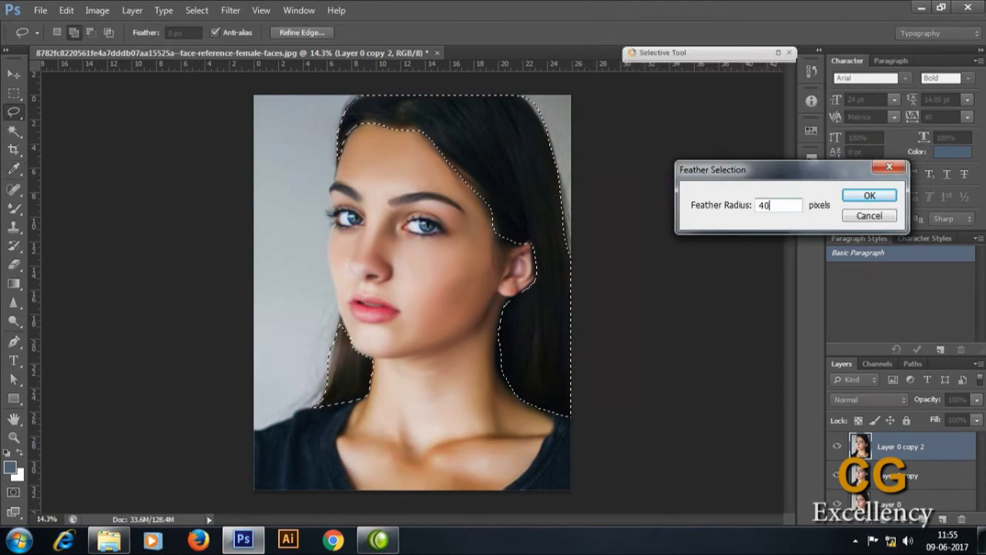
key(Return)
click(97, 10)
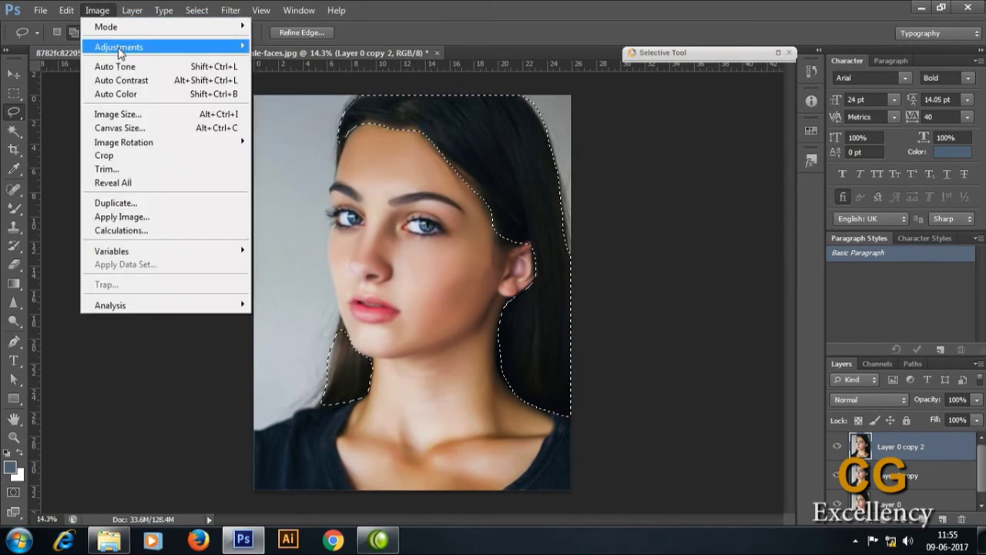
click(292, 134)
mouse_move(729, 80)
mouse_down()
mouse_move(760, 80)
mouse_move(718, 97)
mouse_move(775, 80)
mouse_up()
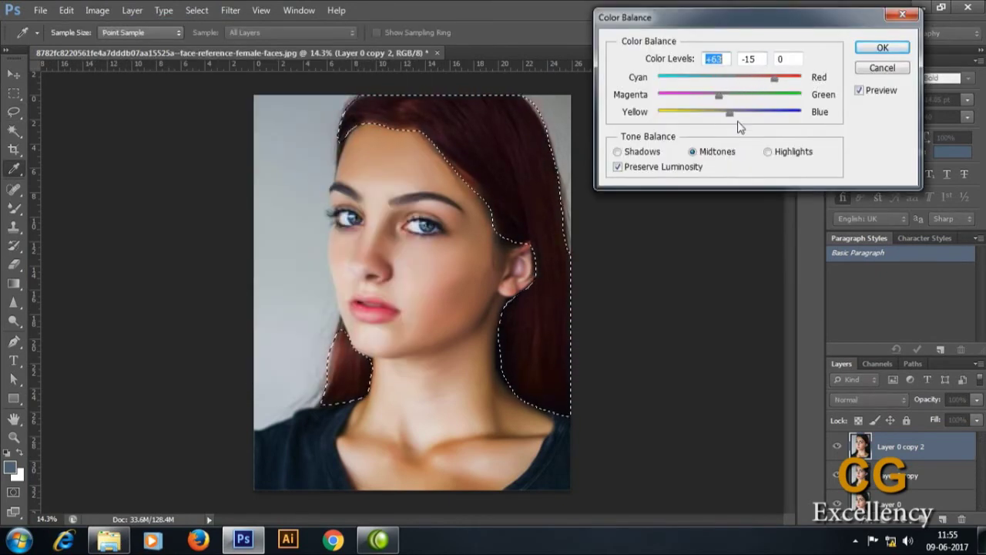
mouse_move(729, 111)
mouse_down()
mouse_move(704, 112)
mouse_move(722, 111)
mouse_move(721, 99)
mouse_up()
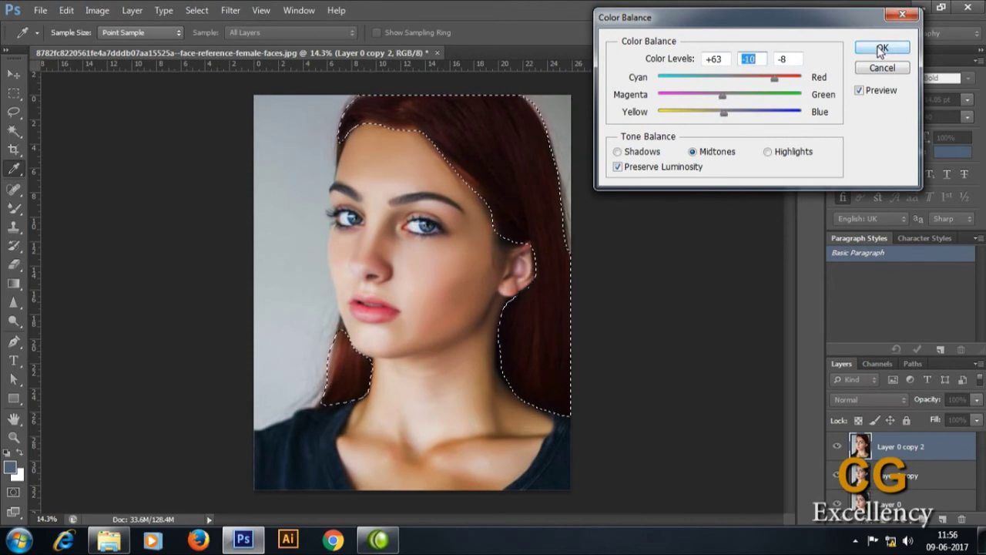
click(882, 48)
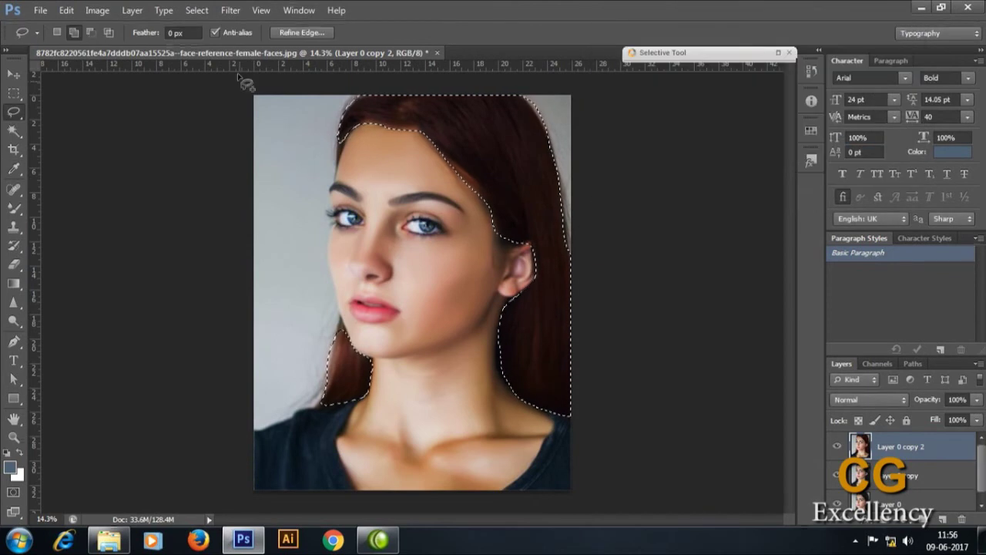
Step: Apply a subtle Curves adjustment to the hair and clear the selection
click(97, 10)
click(279, 74)
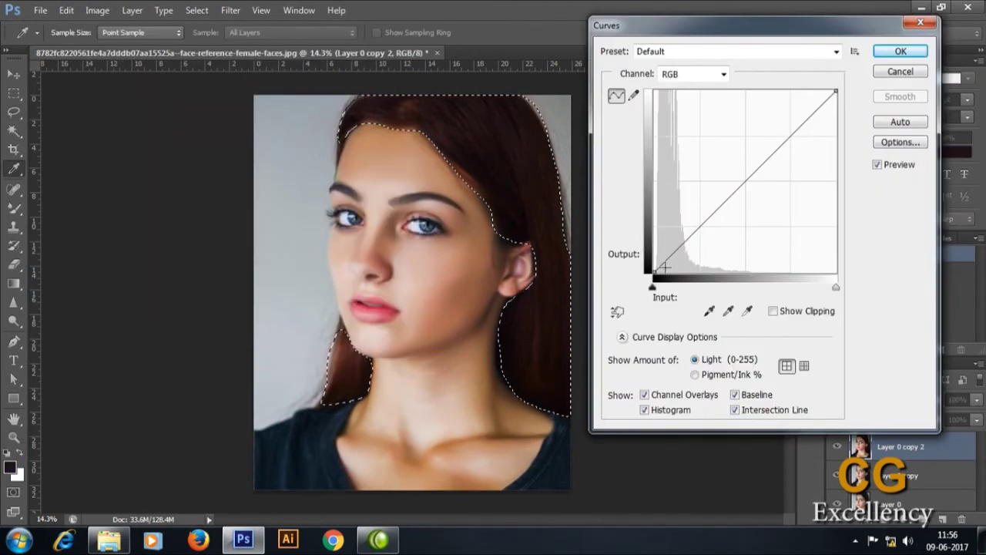
drag(669, 257, 669, 248)
drag(775, 154, 784, 170)
drag(654, 277, 662, 277)
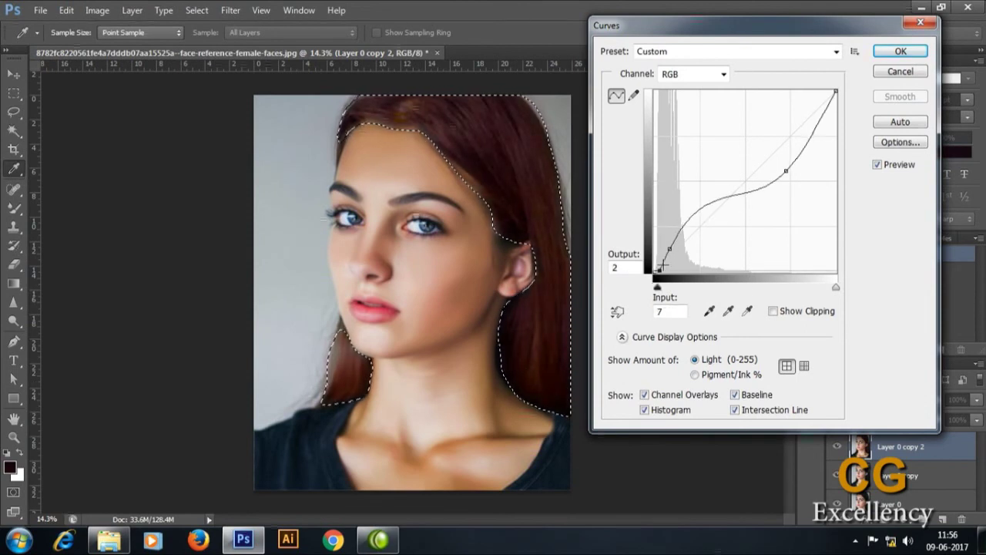
drag(785, 170, 785, 151)
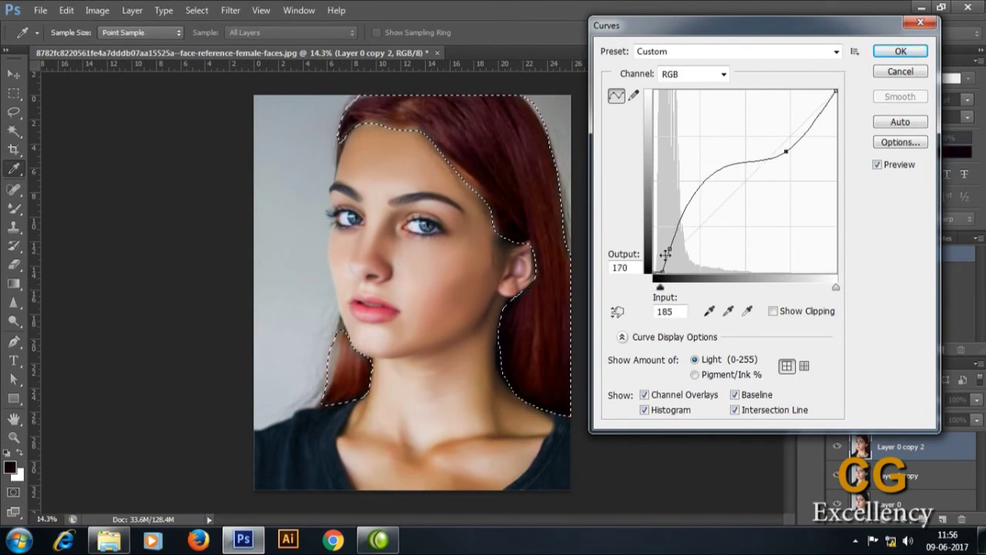
mouse_move(669, 248)
mouse_down()
mouse_move(681, 238)
mouse_move(660, 272)
mouse_up()
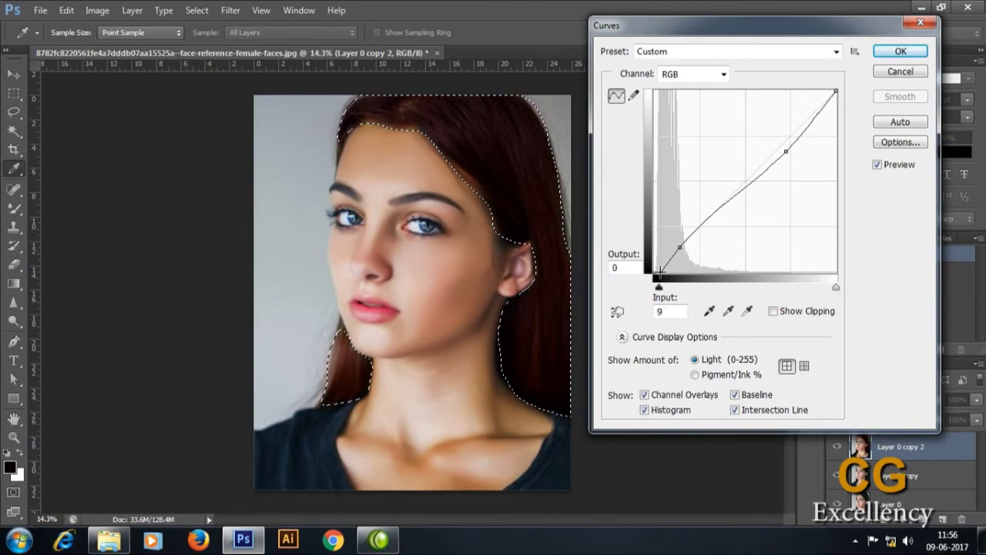
click(900, 51)
key(ctrl+d)
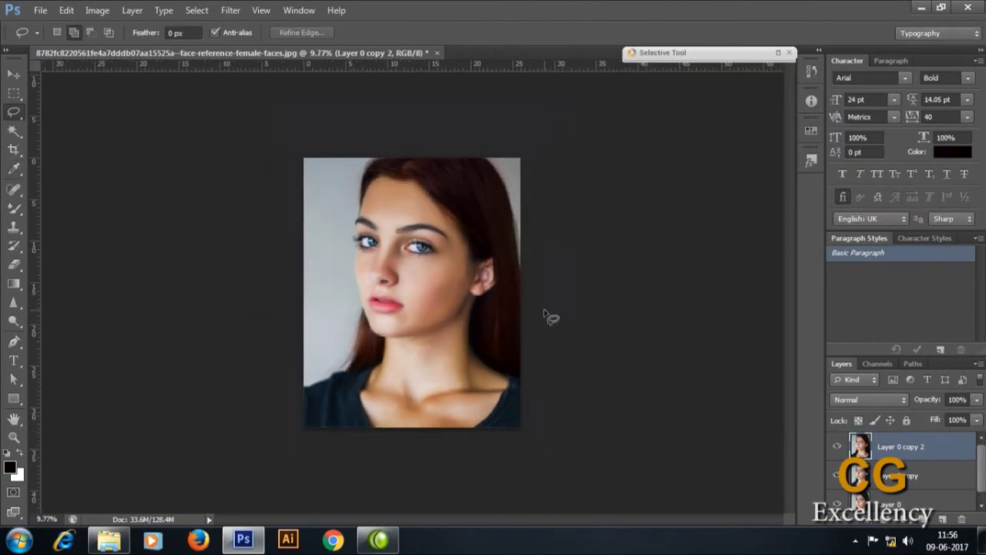
Step: Start a Pen path at the right eye's inner corner along the upper lash line
scroll(547, 316, up, 1)
scroll(547, 317, down, 3)
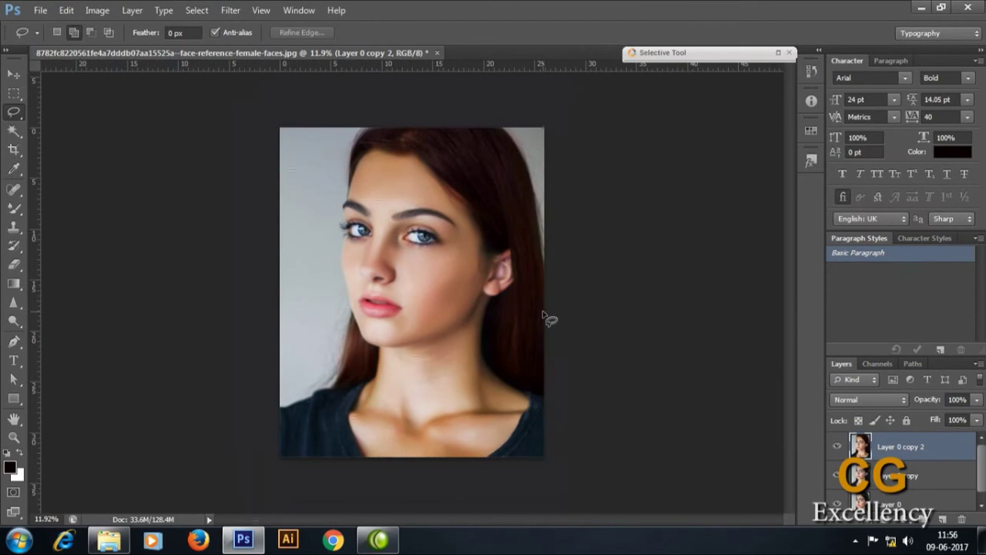
scroll(440, 253, up, 8)
scroll(439, 253, down, 3)
scroll(438, 255, down, 1)
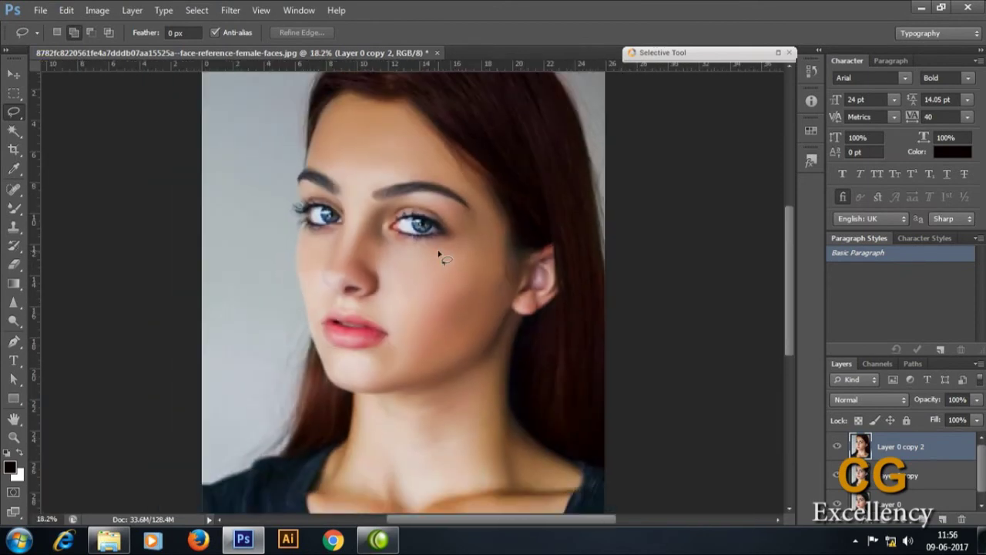
scroll(438, 255, up, 5)
scroll(451, 262, down, 6)
scroll(449, 262, up, 10)
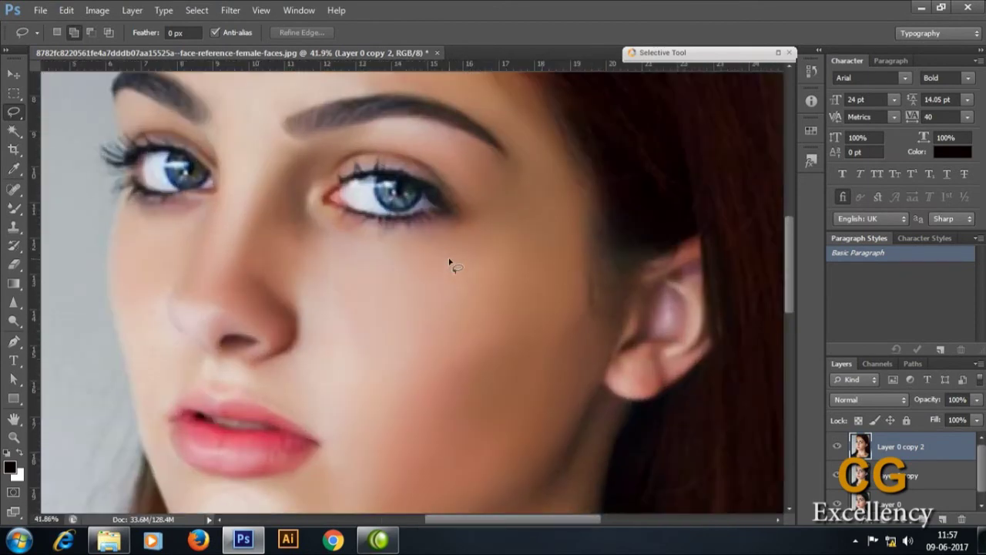
right_click(14, 342)
click(72, 338)
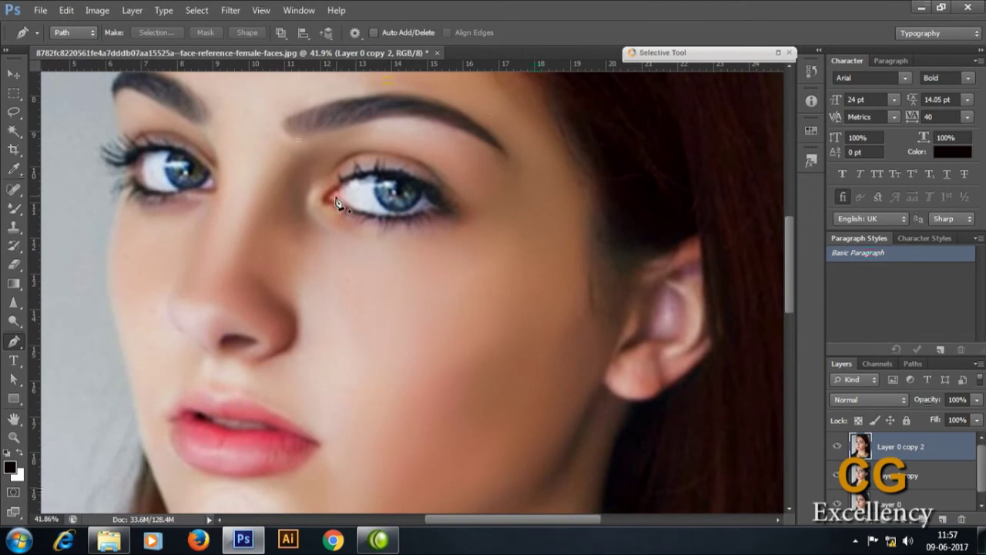
click(325, 198)
mouse_move(451, 222)
mouse_down()
mouse_move(508, 267)
mouse_move(500, 270)
mouse_up()
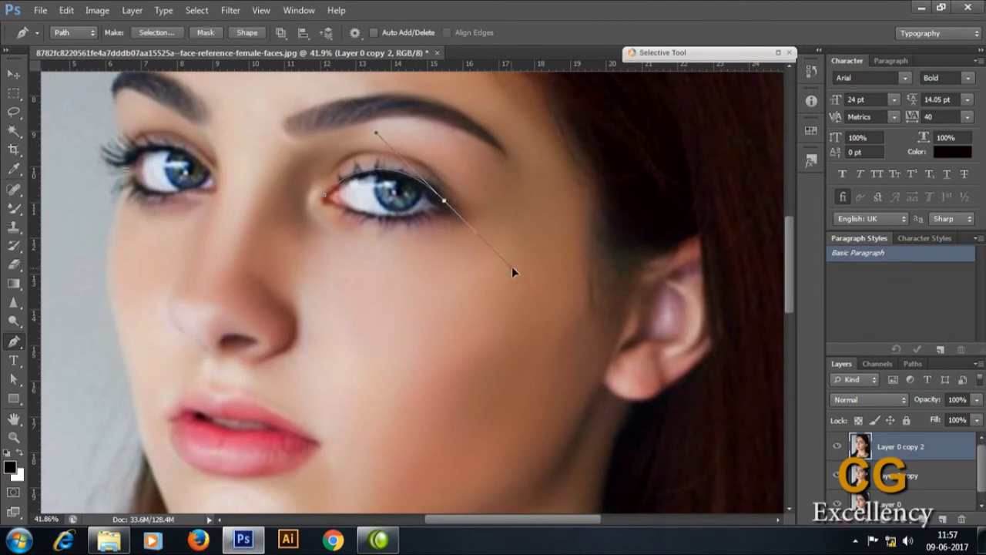
Step: Close the right eyelid path and refine its anchors and handles with Direct Selection
alt+click(443, 200)
click(463, 210)
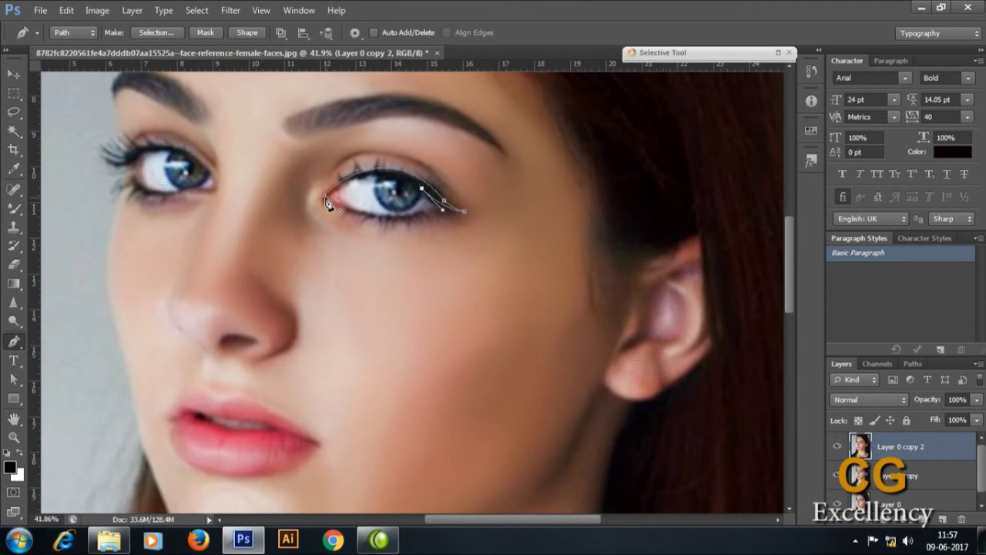
drag(327, 198, 261, 242)
drag(260, 237, 259, 242)
click(13, 378)
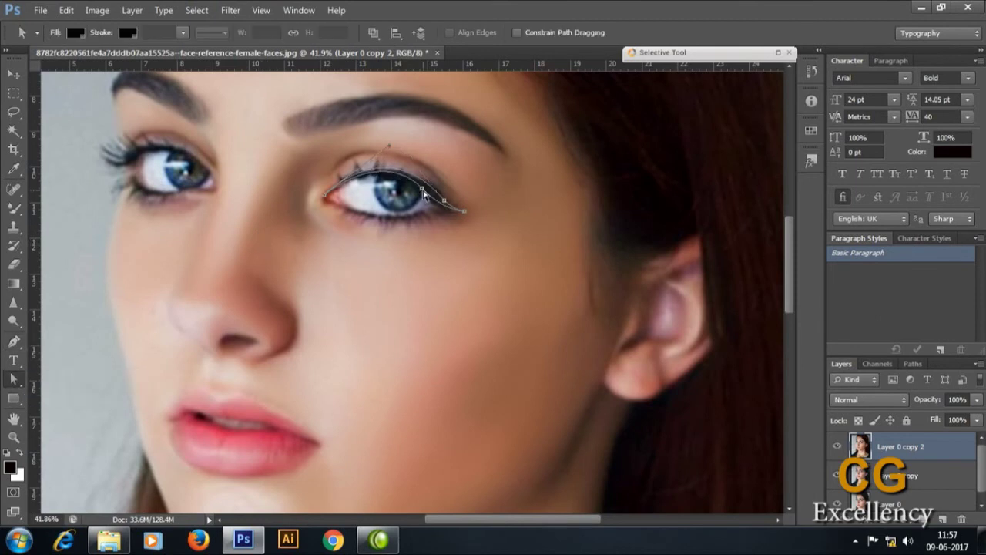
drag(423, 191, 443, 199)
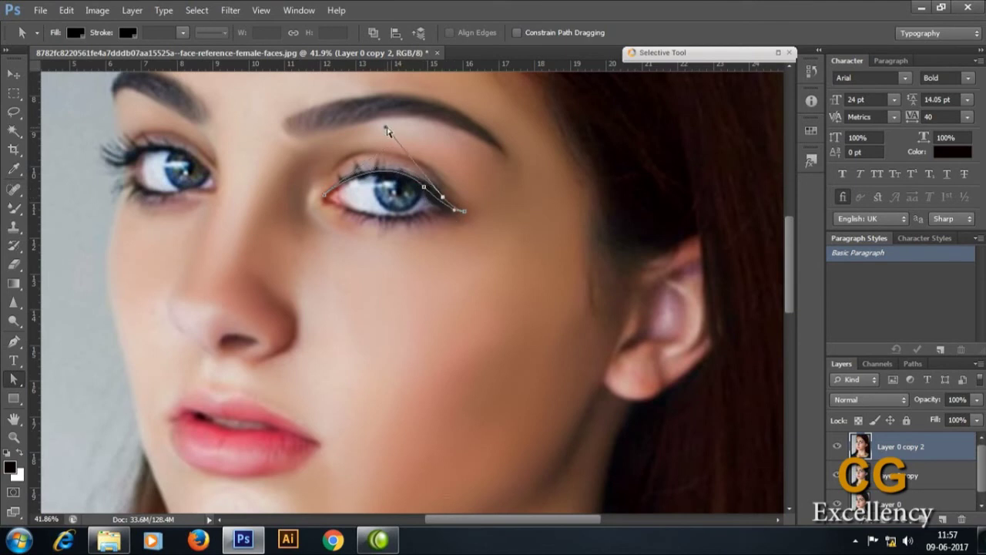
drag(386, 128, 385, 133)
Step: Trace a Pen path along the left eye's upper lid
click(14, 341)
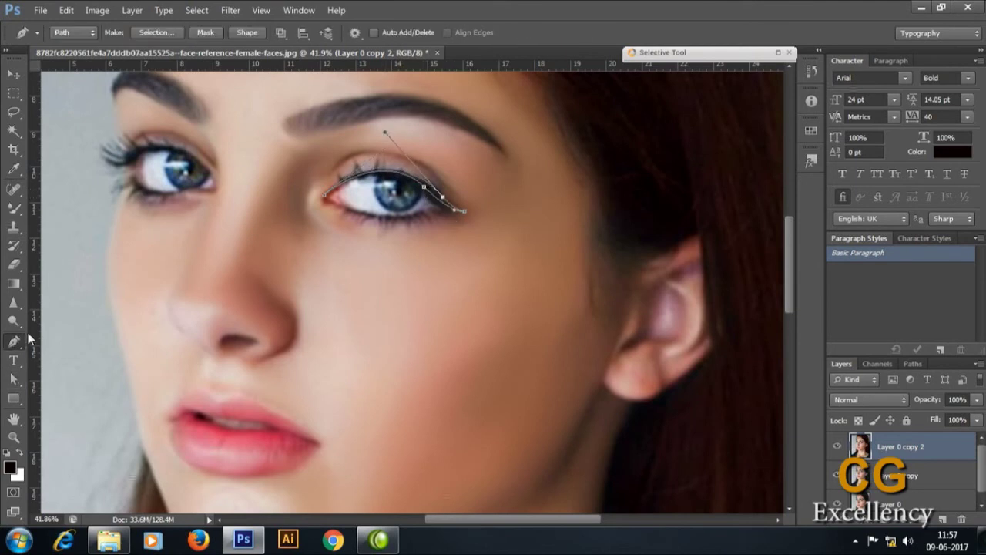
key(Escape)
drag(215, 178, 270, 239)
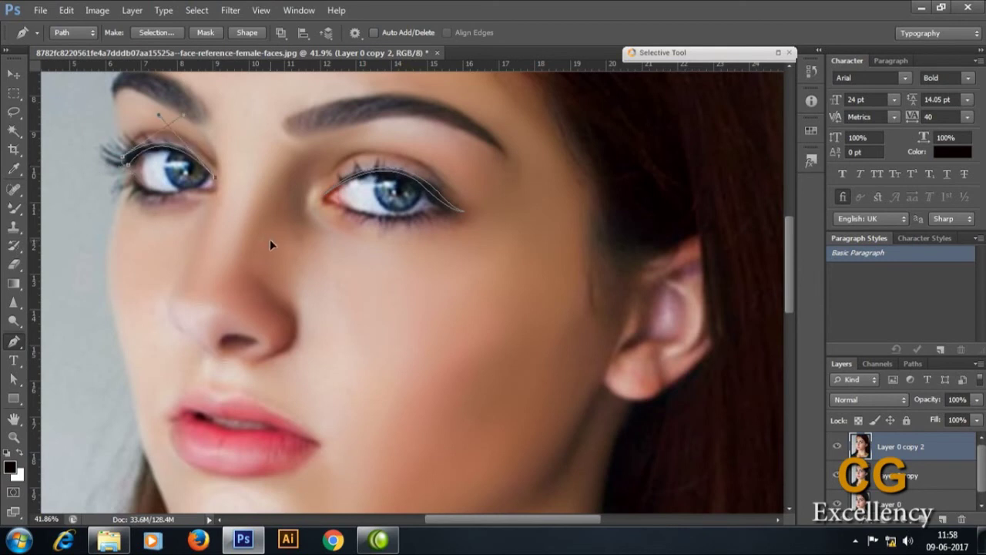
ctrl+click(269, 239)
Step: Load the eyelid paths as a selection and fill it with black on a new layer
key(ctrl+Return)
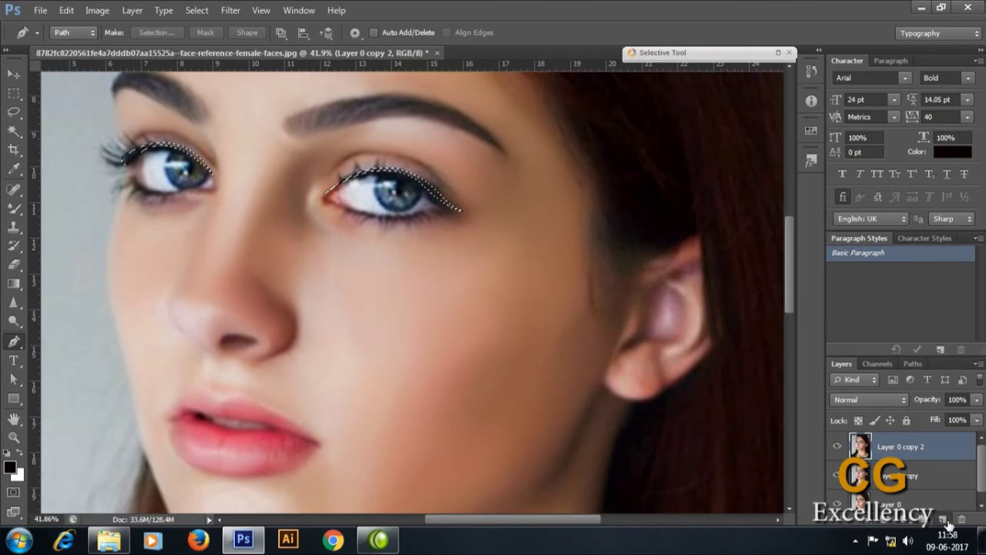
click(952, 511)
click(14, 74)
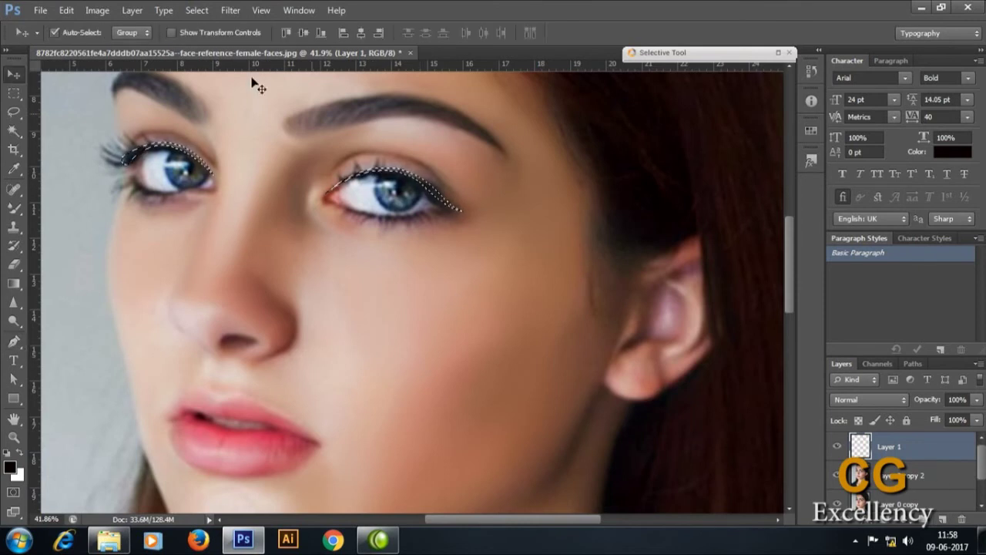
click(98, 11)
click(897, 475)
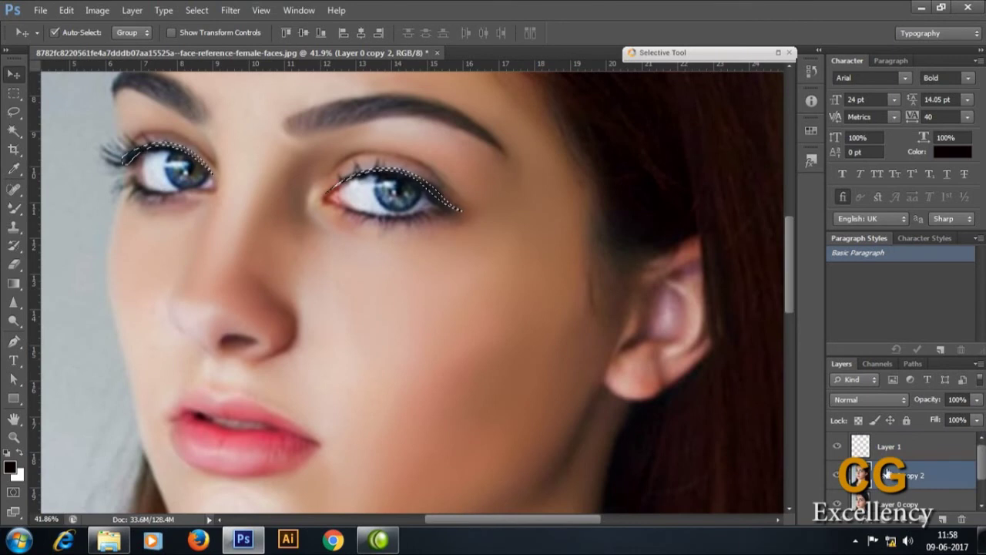
click(917, 449)
key(alt+BackSpace)
key(ctrl+d)
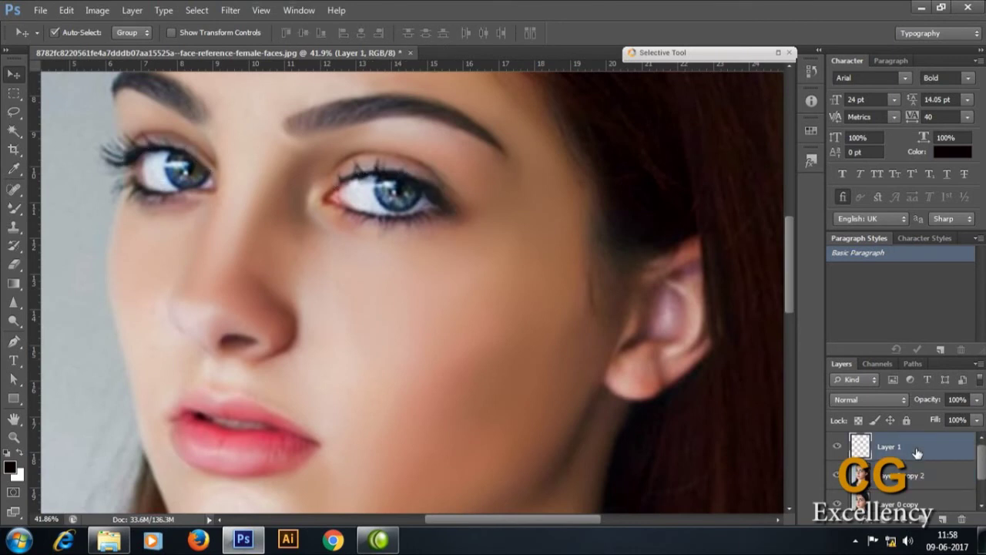
Step: Darken the eyeliner with Levels, setting the midtones to 0.41
click(97, 10)
mouse_move(118, 47)
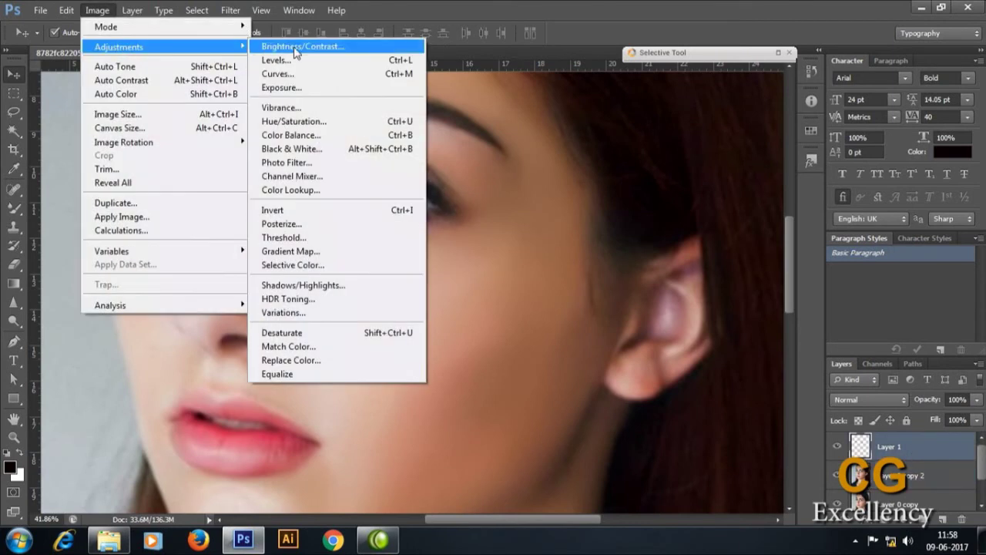
click(276, 60)
drag(734, 202, 781, 203)
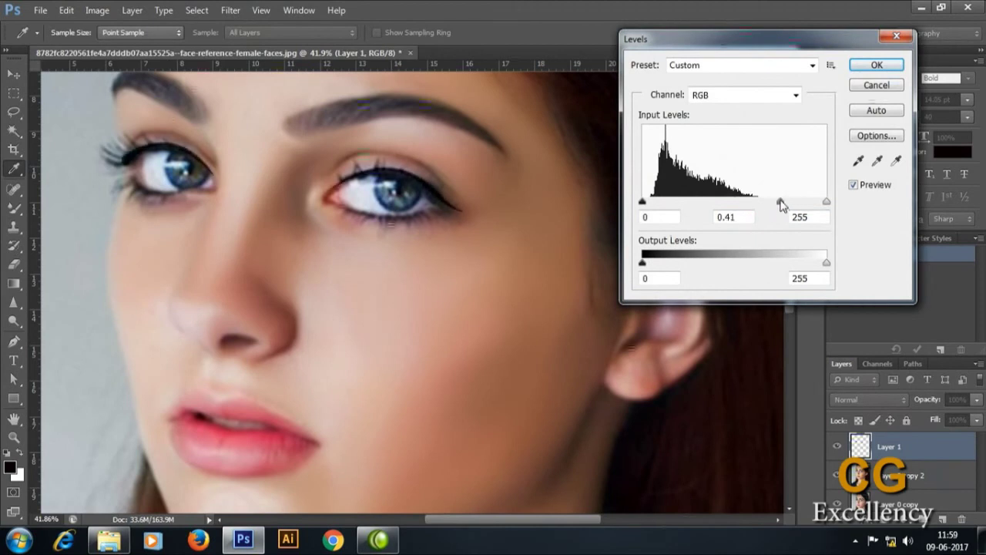
click(876, 65)
click(228, 10)
mouse_move(237, 156)
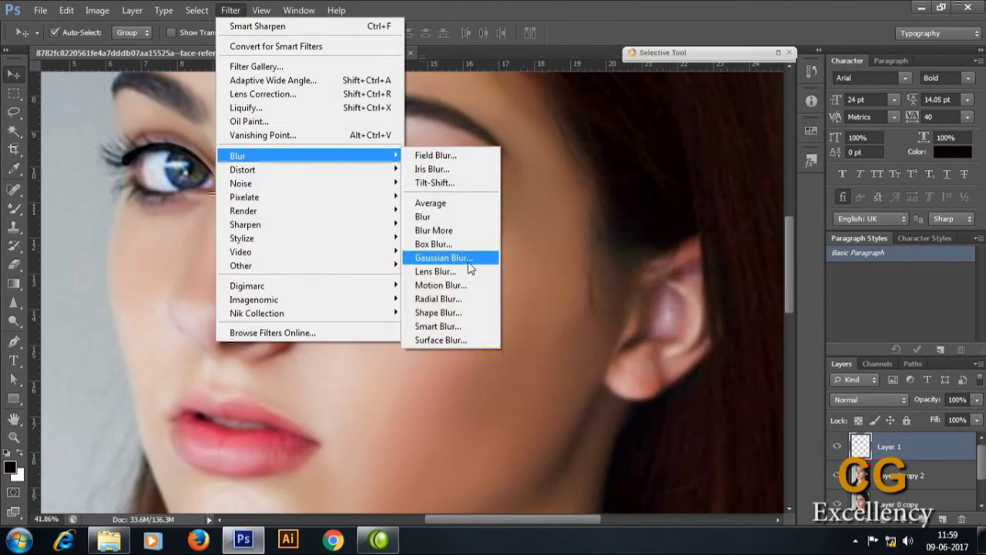
Step: Apply Smart Blur to the eyeliner layer with threshold 38.6
click(462, 325)
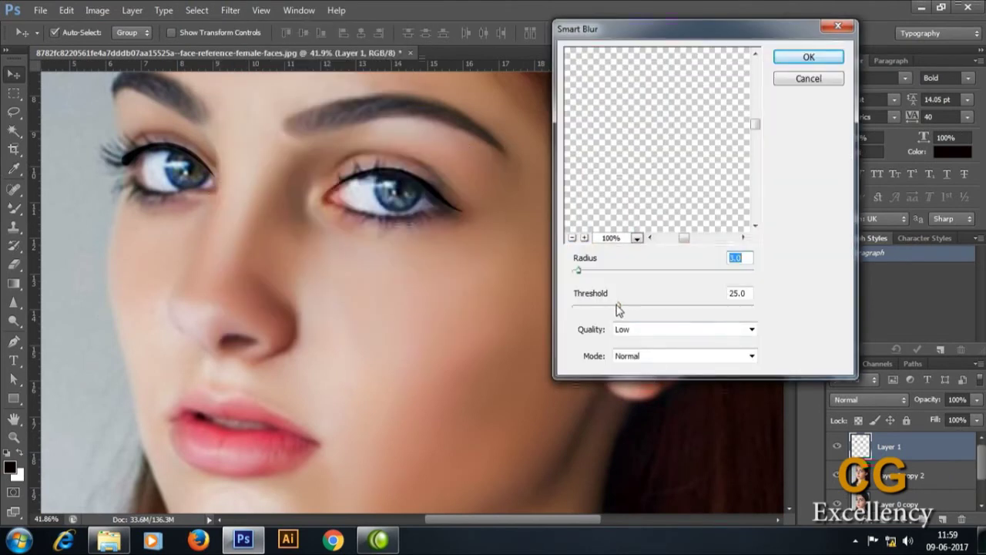
drag(616, 307, 646, 307)
click(585, 273)
click(808, 57)
Step: Apply a 4.3-pixel Gaussian Blur to the eyeliner
click(230, 10)
click(443, 257)
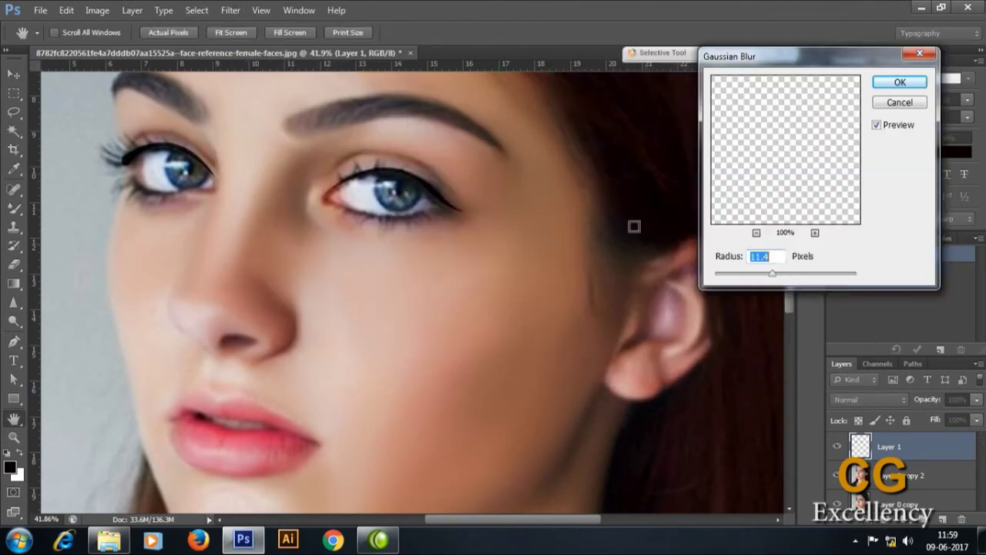
drag(768, 275, 747, 277)
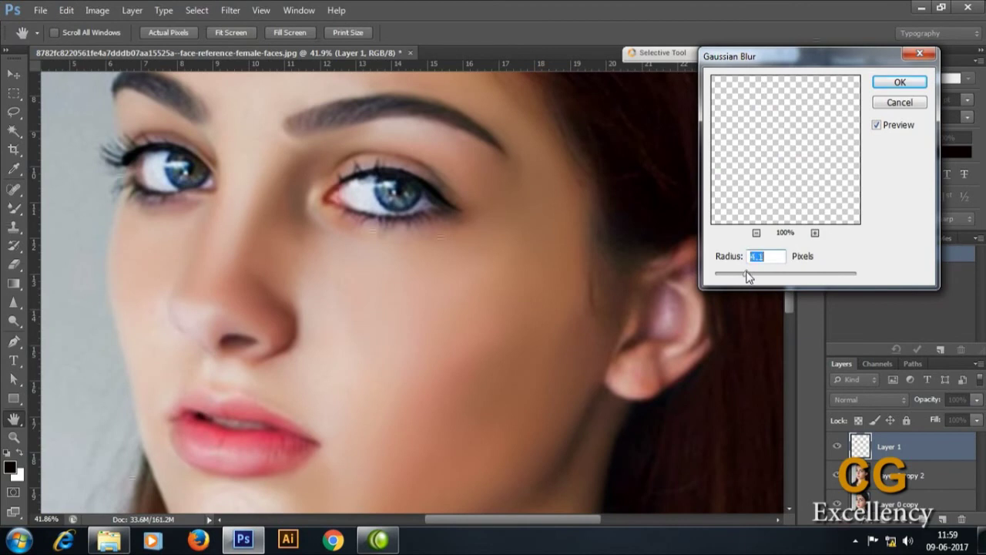
click(898, 80)
Step: Set Layer 1's blend mode to Soft Light after briefly trying Linear Light
key(v)
scroll(412, 257, down, 5)
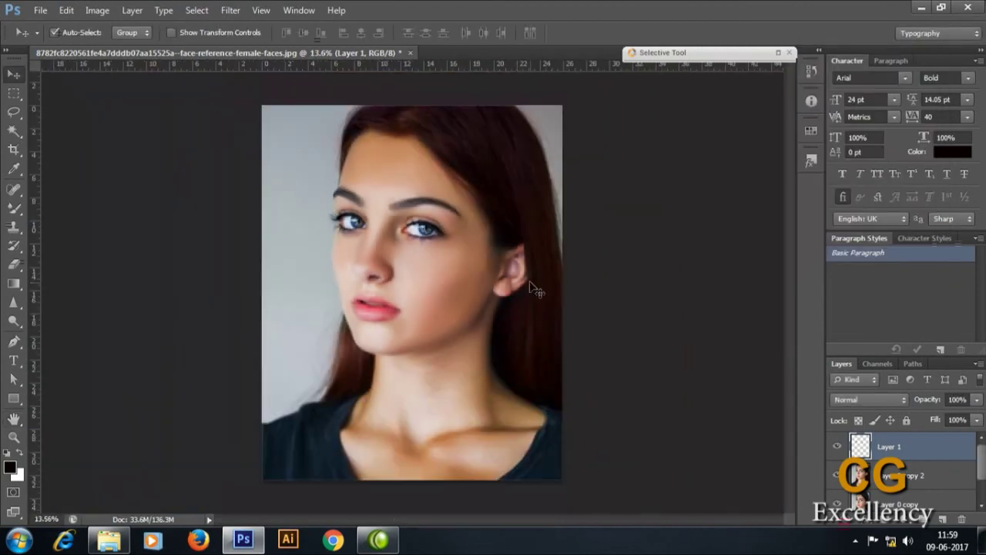
scroll(536, 289, up, 3)
click(895, 399)
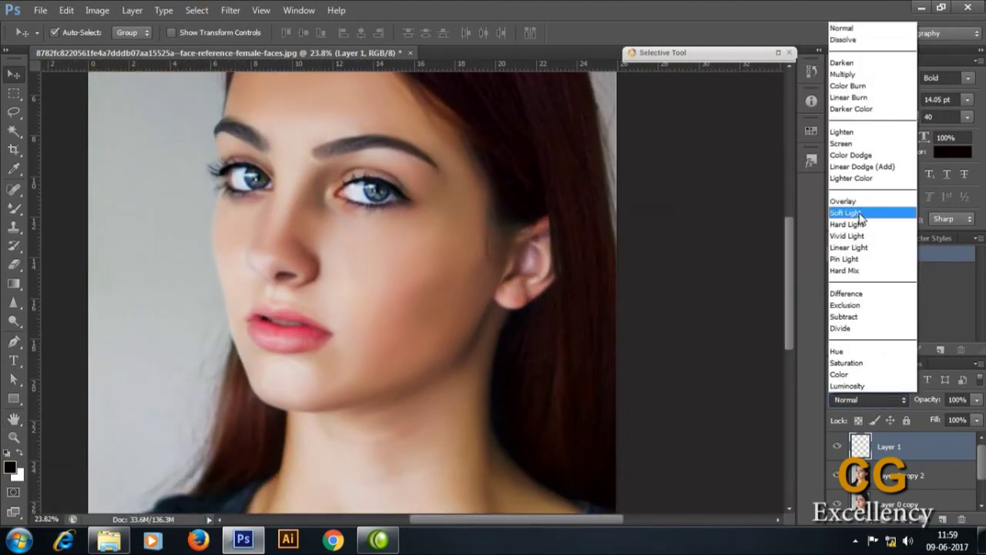
click(859, 213)
click(878, 399)
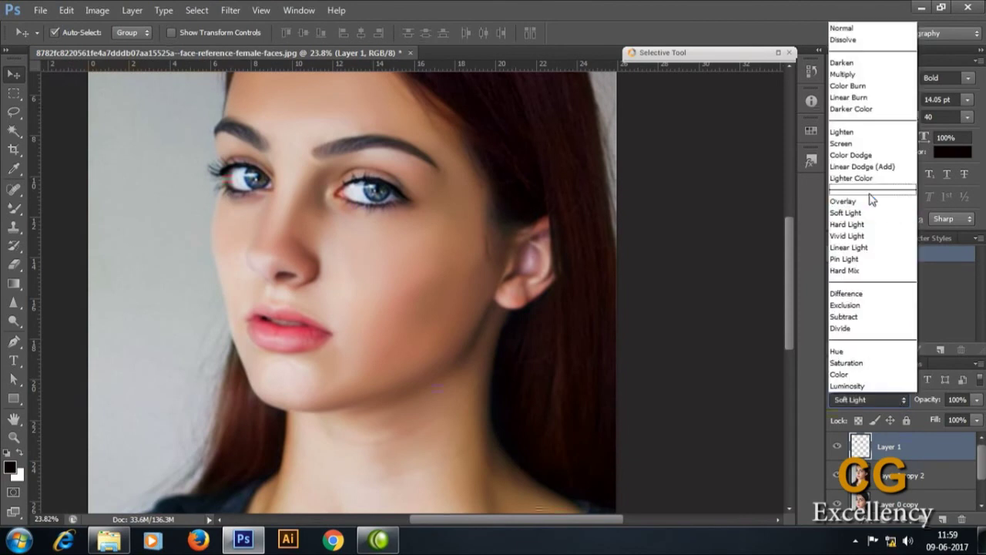
click(869, 246)
click(895, 399)
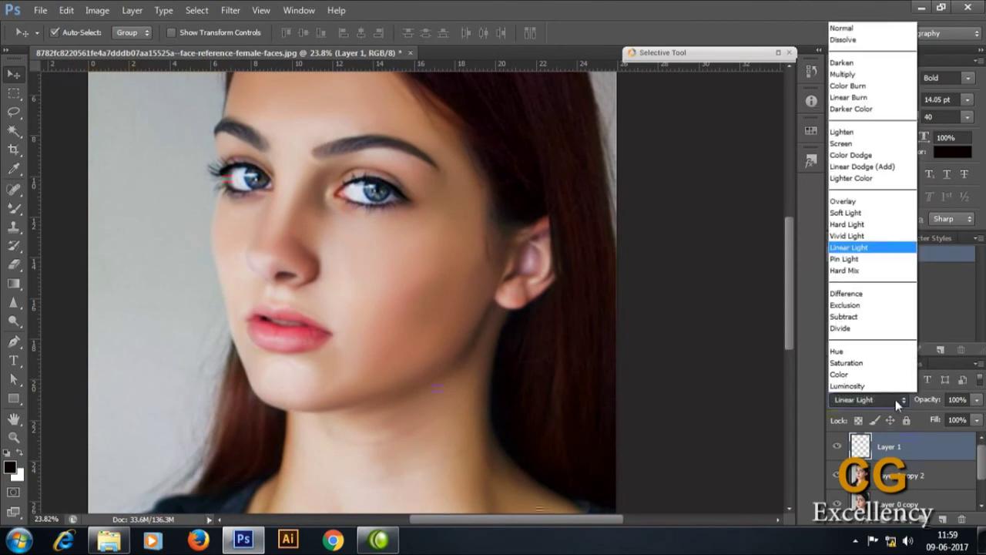
click(863, 213)
Step: Lower Layer 1's opacity to 84%
click(975, 399)
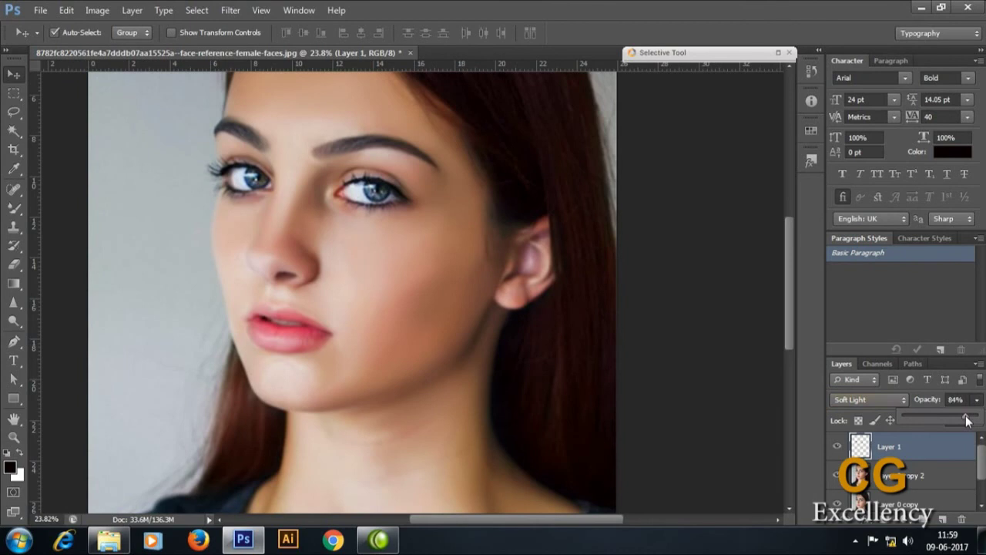
scroll(437, 329, down, 2)
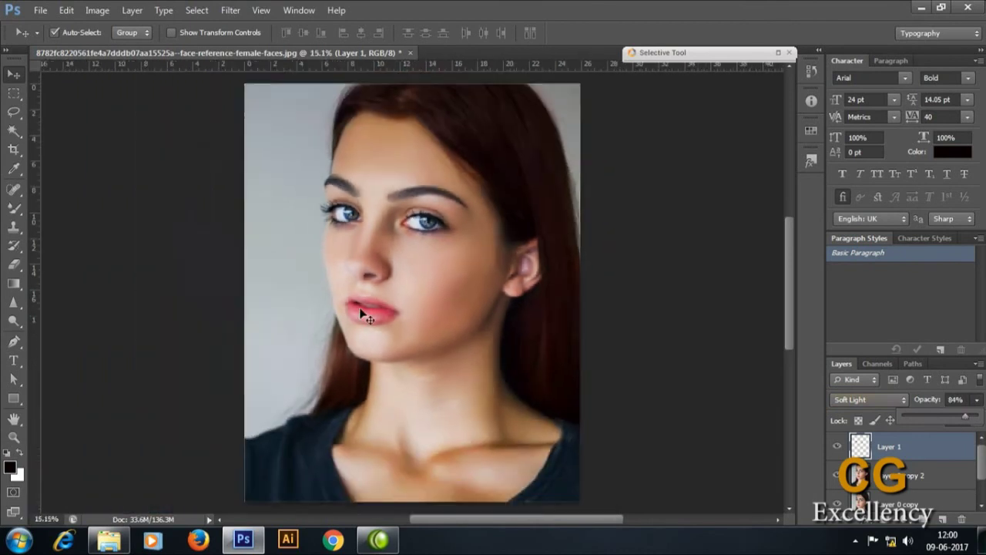
scroll(436, 329, up, 1)
scroll(437, 328, down, 3)
scroll(467, 333, up, 3)
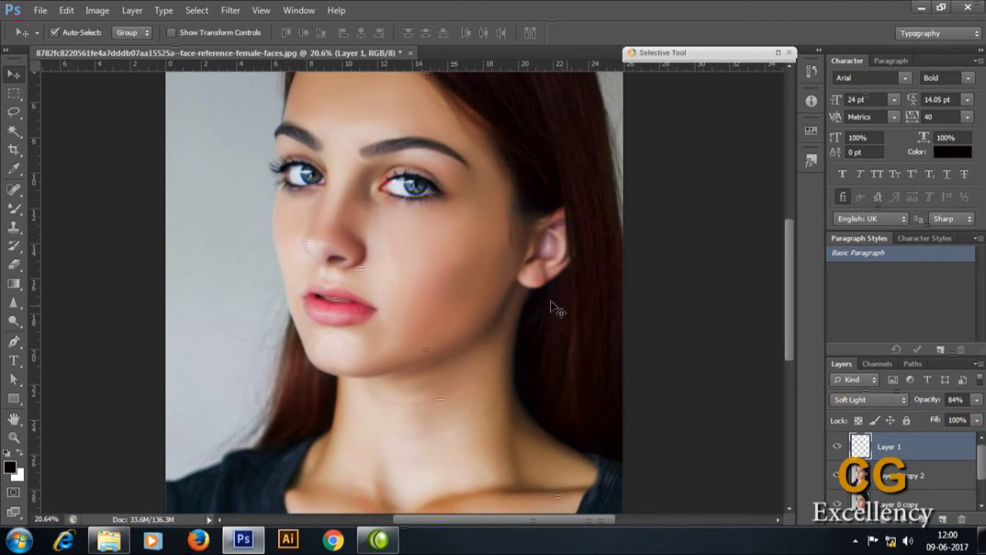
Step: Choose the Burn tool at 16% exposure with a size-20 brush on Layer 0 copy 2
click(14, 302)
click(13, 322)
click(74, 331)
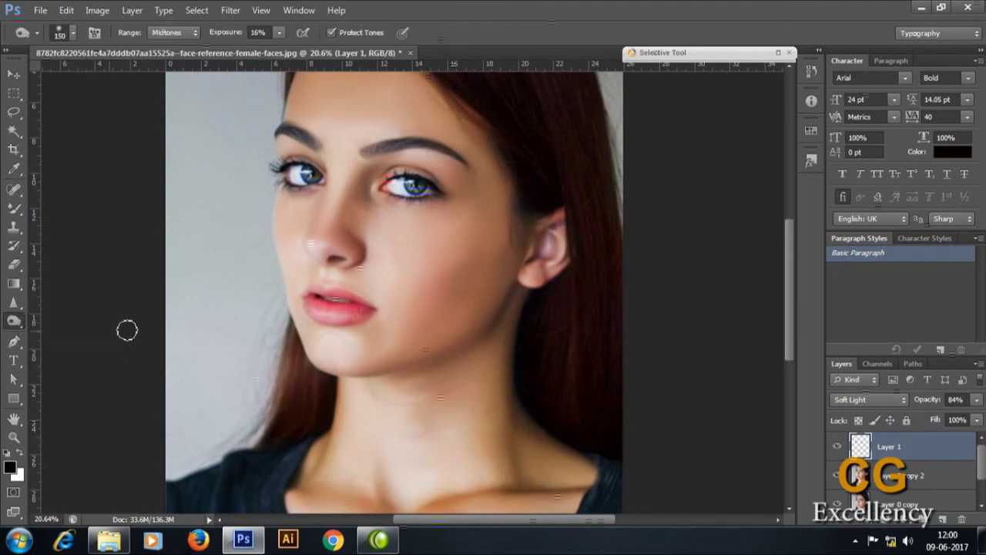
scroll(400, 189, up, 2)
scroll(420, 205, up, 2)
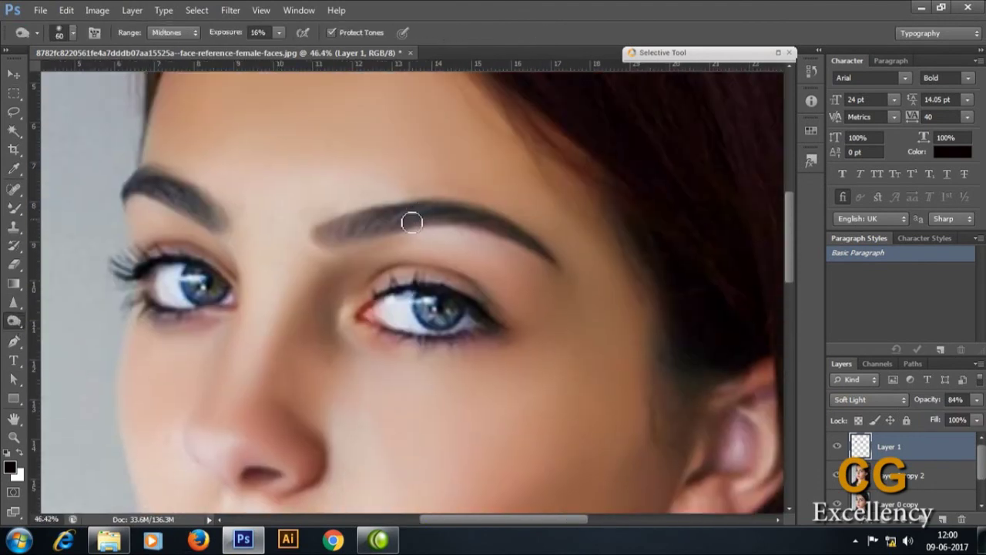
key(bracketleft)
key(bracketleft)
key(bracketleft)
key(alt+bracketleft)
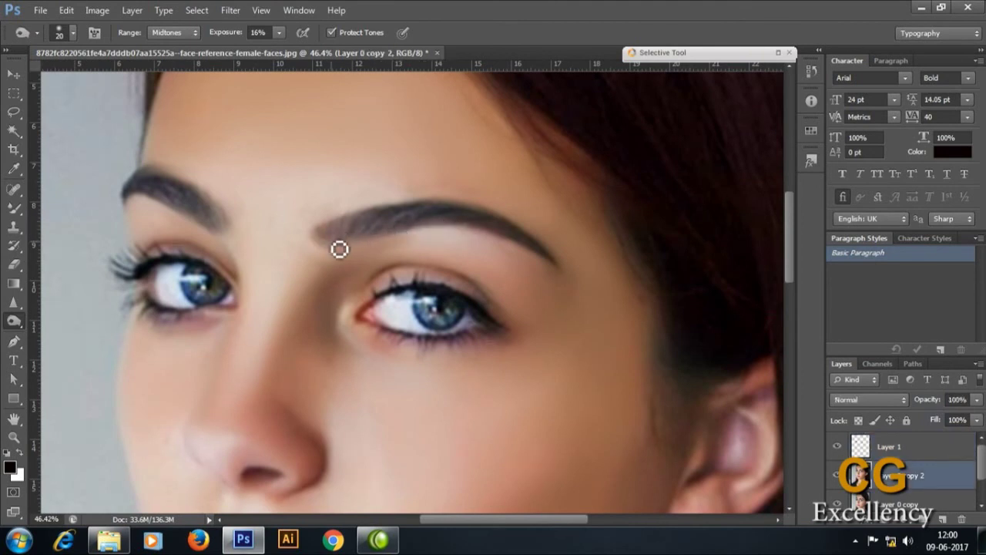
Step: Burn over the right and left eyebrows to darken them slightly
mouse_move(340, 249)
mouse_down()
mouse_move(345, 229)
mouse_move(352, 238)
mouse_move(361, 227)
mouse_move(436, 223)
mouse_move(408, 218)
mouse_move(455, 224)
mouse_move(426, 218)
mouse_up()
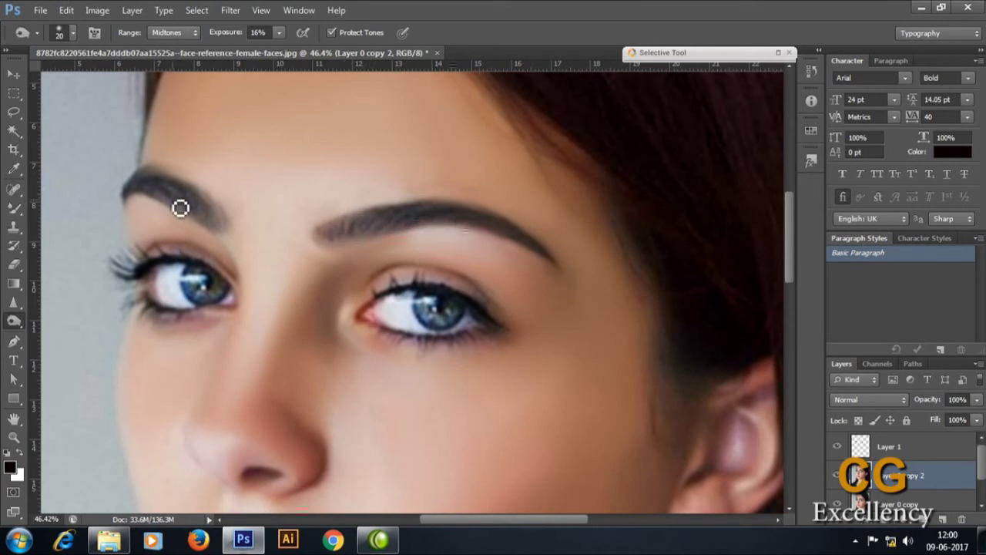
mouse_move(179, 208)
mouse_down()
mouse_move(184, 200)
mouse_move(187, 209)
mouse_move(153, 190)
mouse_move(211, 208)
mouse_move(178, 196)
mouse_move(200, 215)
mouse_move(176, 211)
mouse_up()
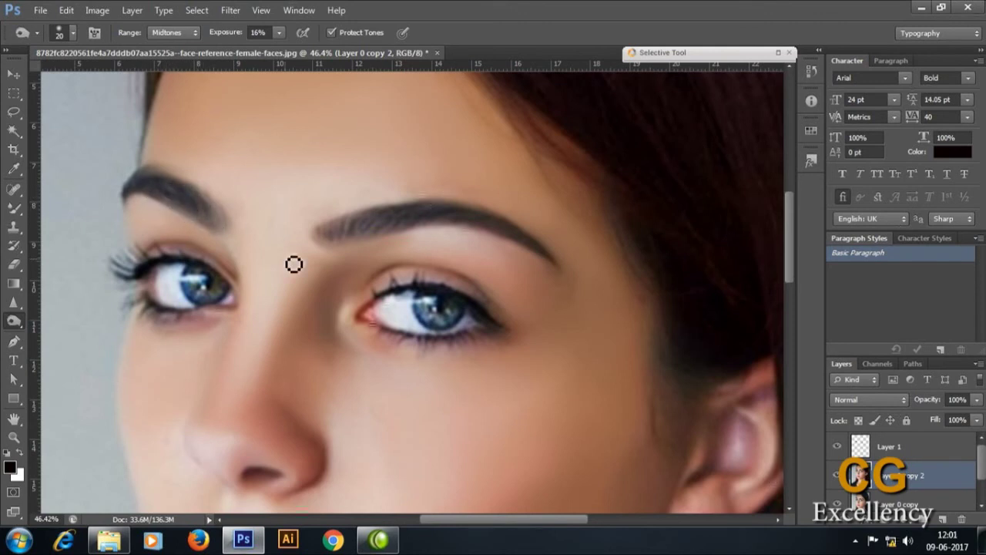
key(ctrl+0)
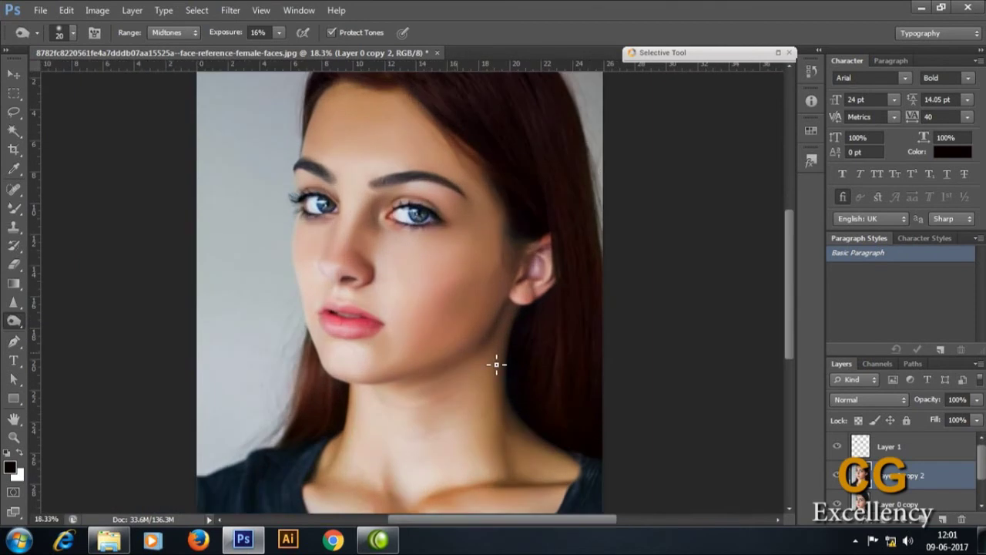
Step: Trace the upper lip's top edge with Pen anchors from the left corner past the cupid's bow
scroll(432, 386, up, 3)
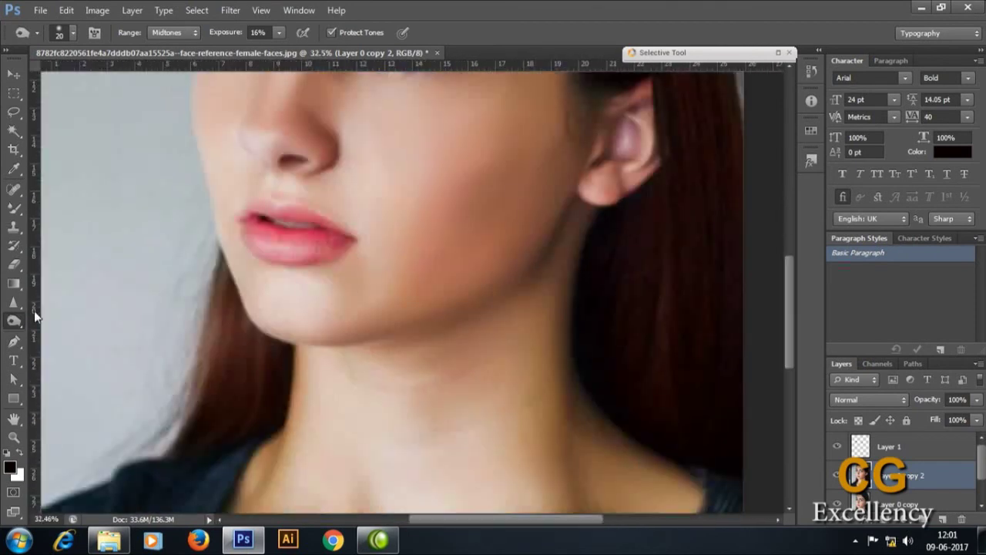
click(14, 342)
click(241, 216)
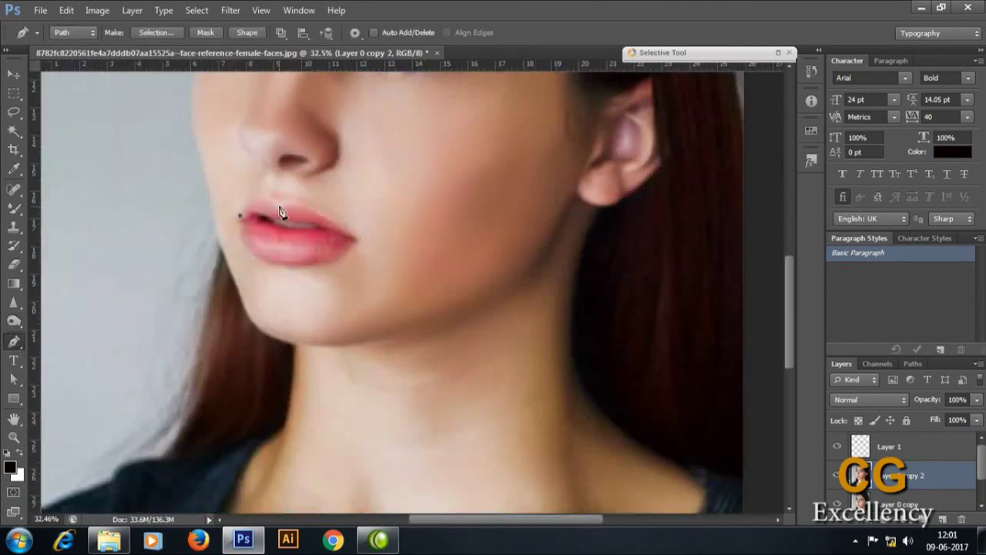
drag(276, 202, 299, 225)
alt+click(276, 202)
click(295, 203)
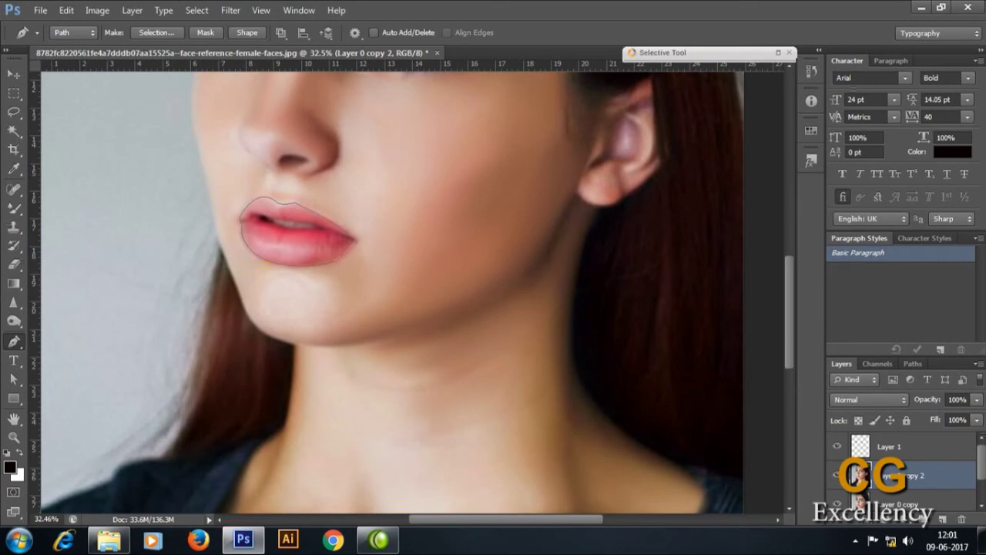
Step: Copy the lip selection to Layer 2 and give it midtone Color Balance +30, −36, −19
key(ctrl+Return)
key(ctrl+j)
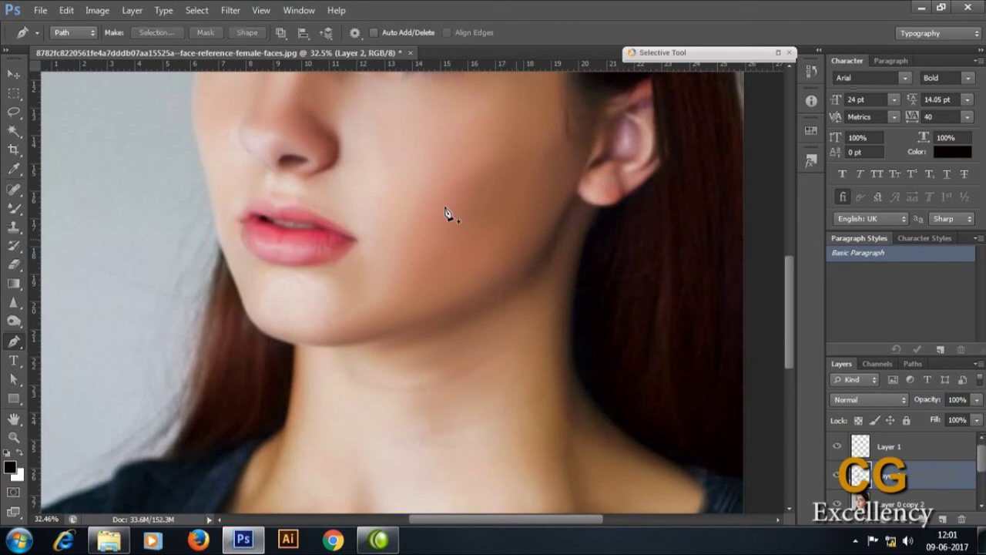
click(97, 10)
click(293, 130)
mouse_move(729, 111)
mouse_down()
mouse_move(717, 116)
mouse_move(709, 94)
mouse_up()
click(717, 114)
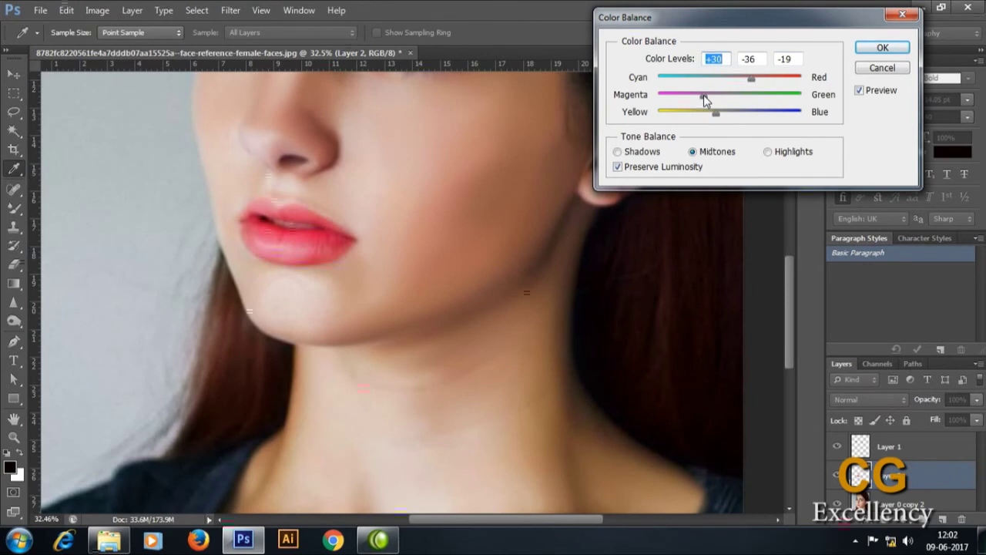
click(882, 47)
key(p)
key(ctrl+0)
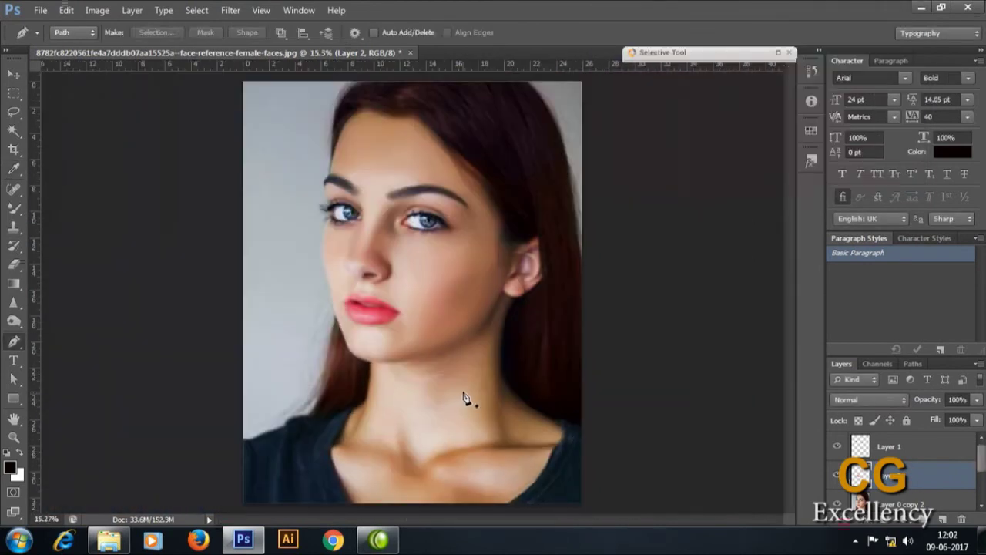
scroll(497, 393, up, 3)
Step: Stroke the lip selection with a 2 px dark red line sampled from the lips
click(97, 11)
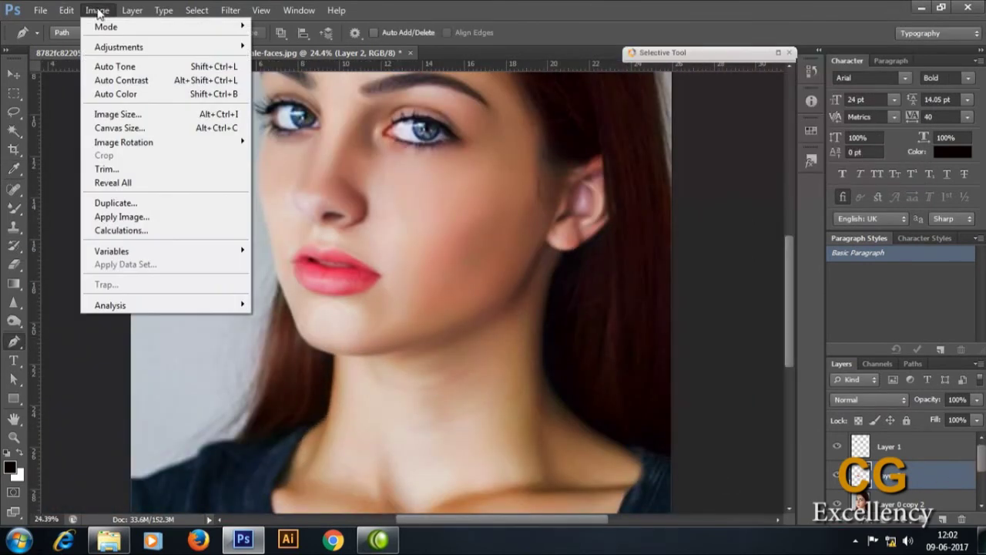
click(108, 222)
click(354, 277)
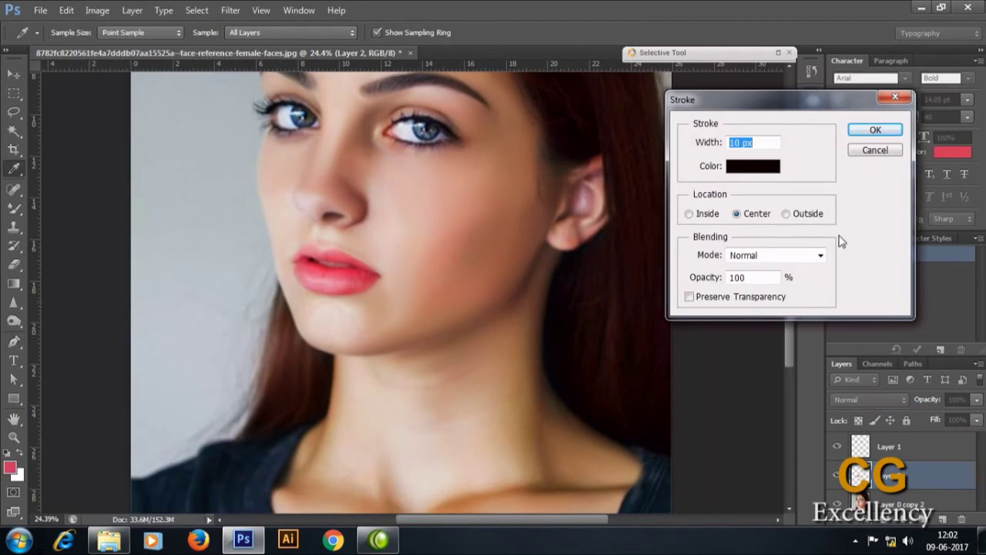
click(752, 166)
click(292, 282)
drag(632, 314, 663, 406)
click(858, 275)
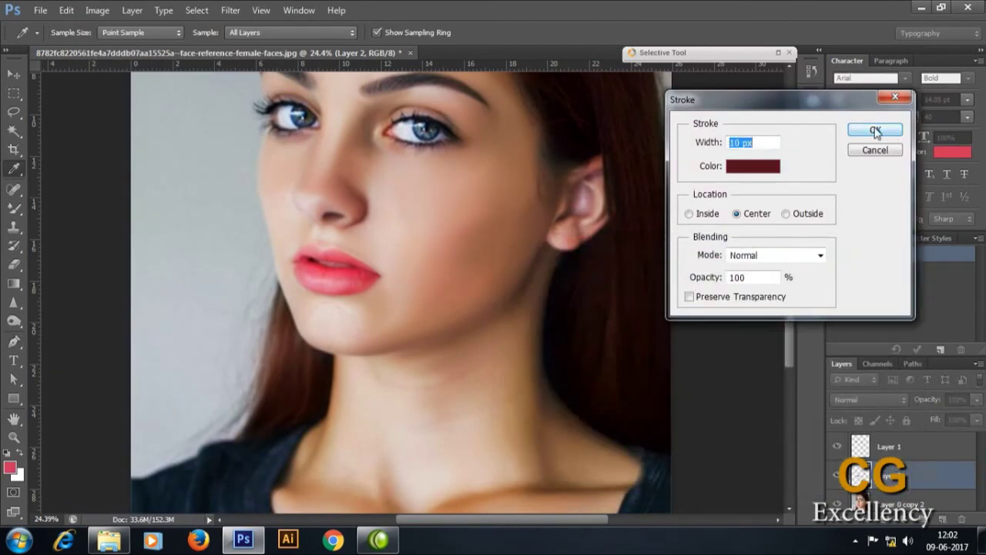
click(736, 143)
text(2)
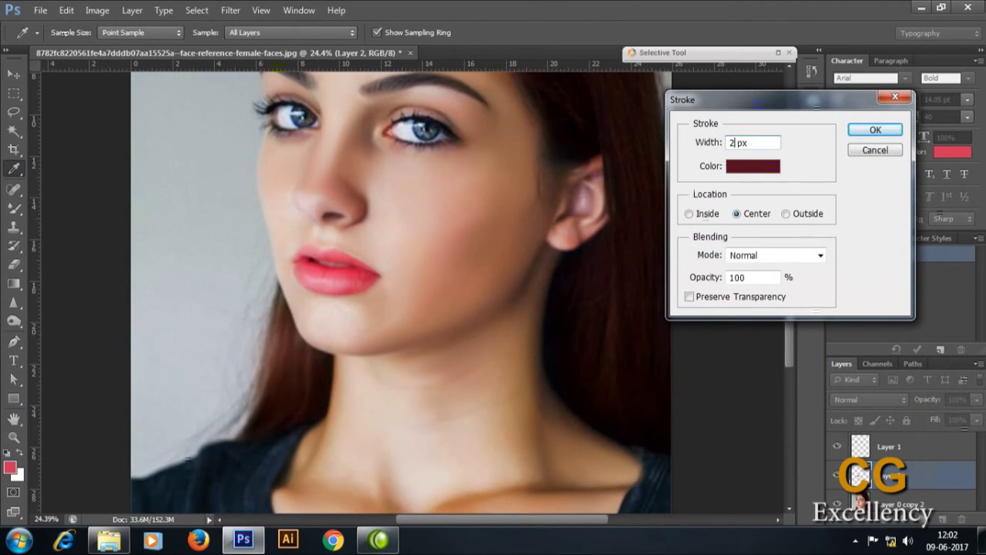
key(Return)
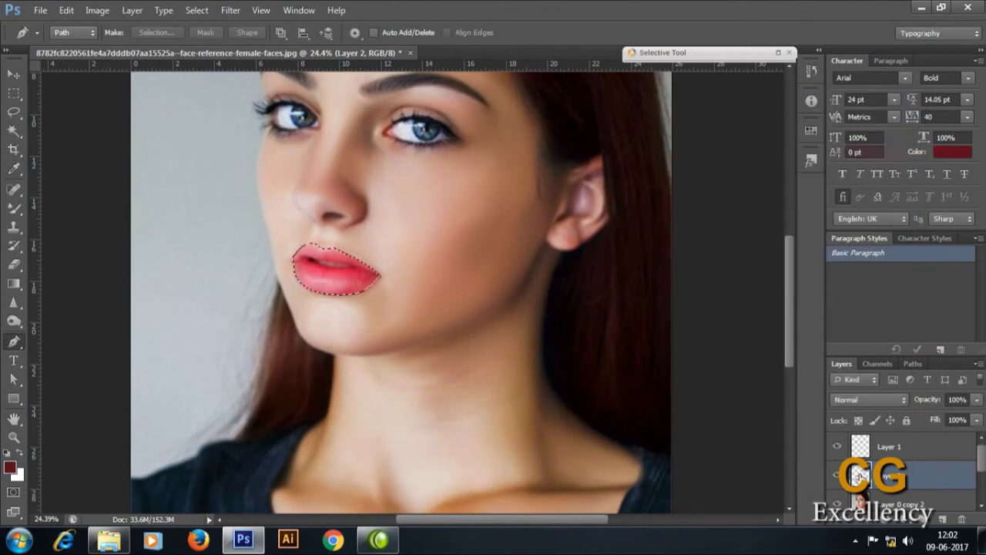
Step: Make a 12 px border of the lip selection, Gaussian Blur it at 4.6, and deselect
click(196, 10)
click(400, 167)
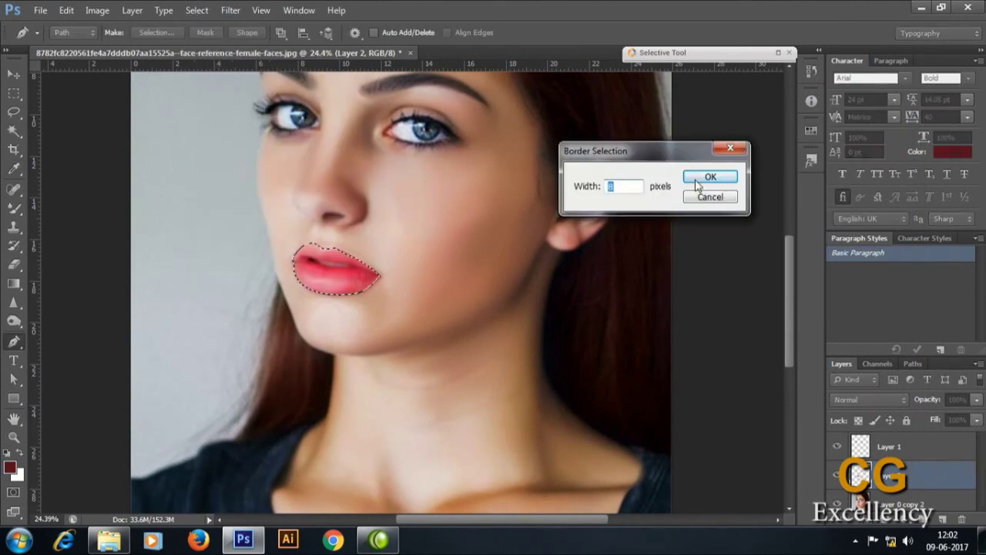
text(12)
click(702, 178)
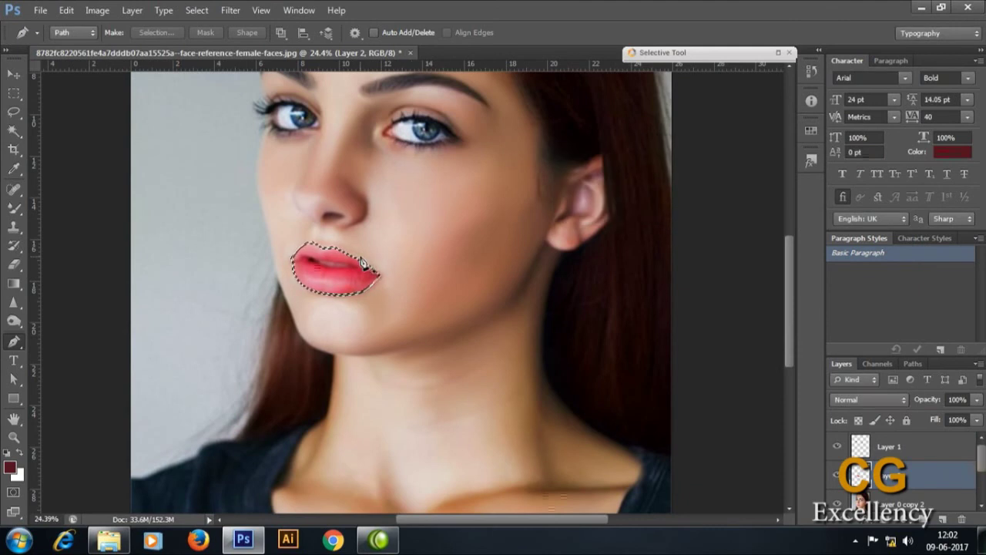
scroll(362, 264, up, 5)
click(230, 10)
mouse_move(242, 170)
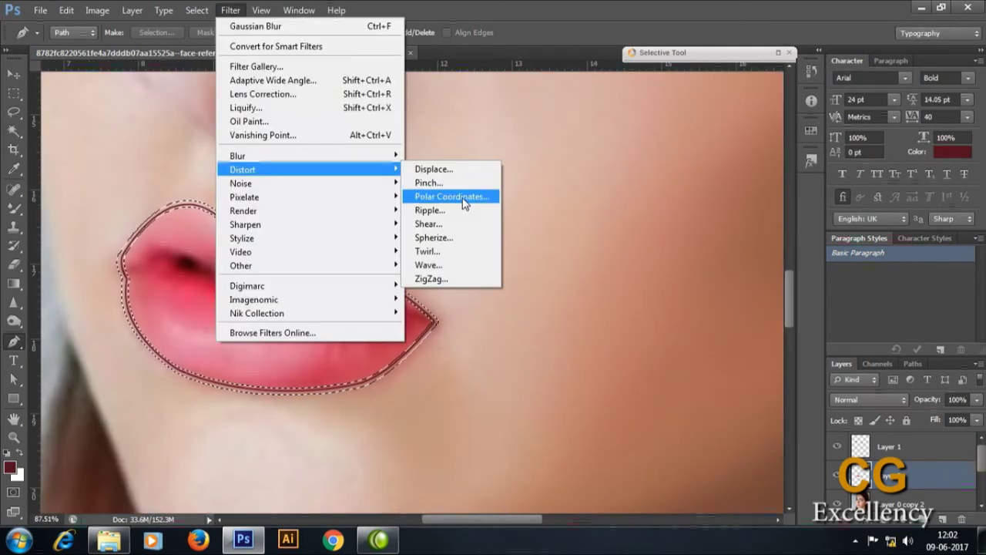
click(450, 257)
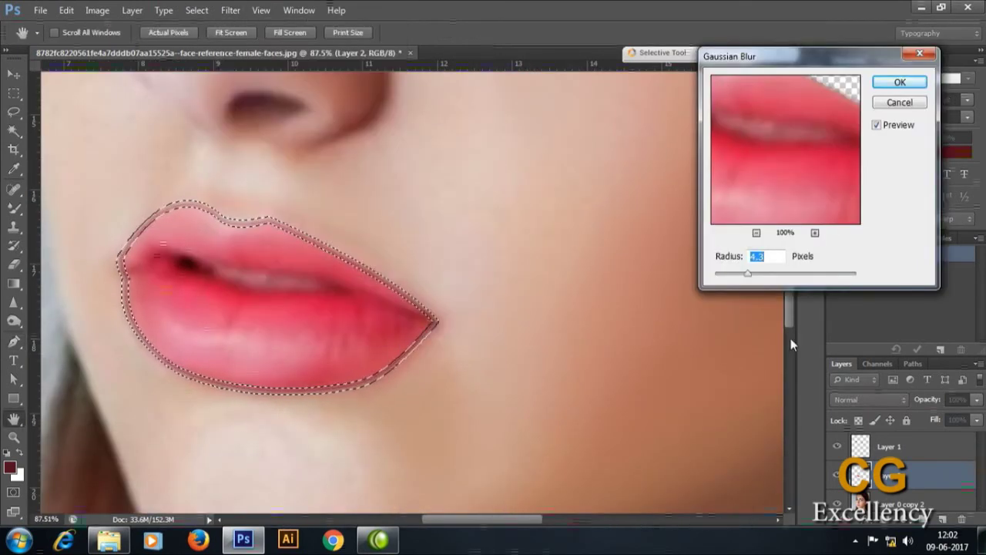
key(Up)
key(Up)
key(Up)
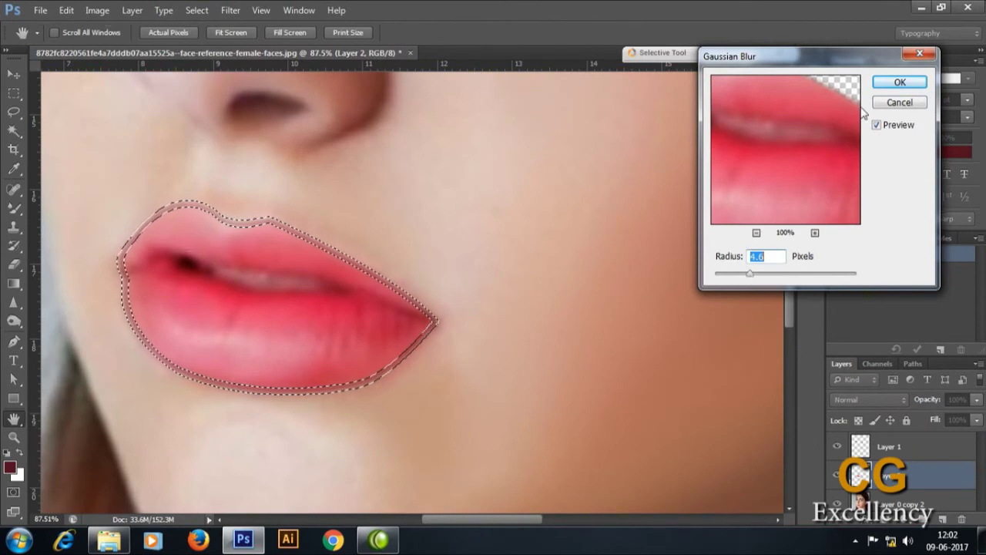
key(Return)
key(ctrl+d)
Step: Reselect the lips and turn the selection into a 2 px border
scroll(535, 280, down, 5)
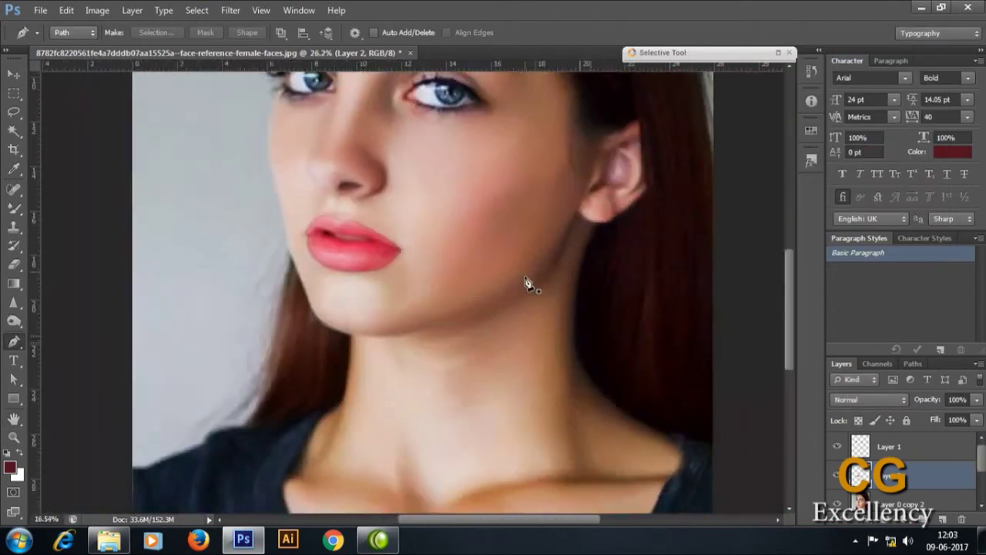
scroll(389, 308, up, 3)
scroll(394, 305, up, 2)
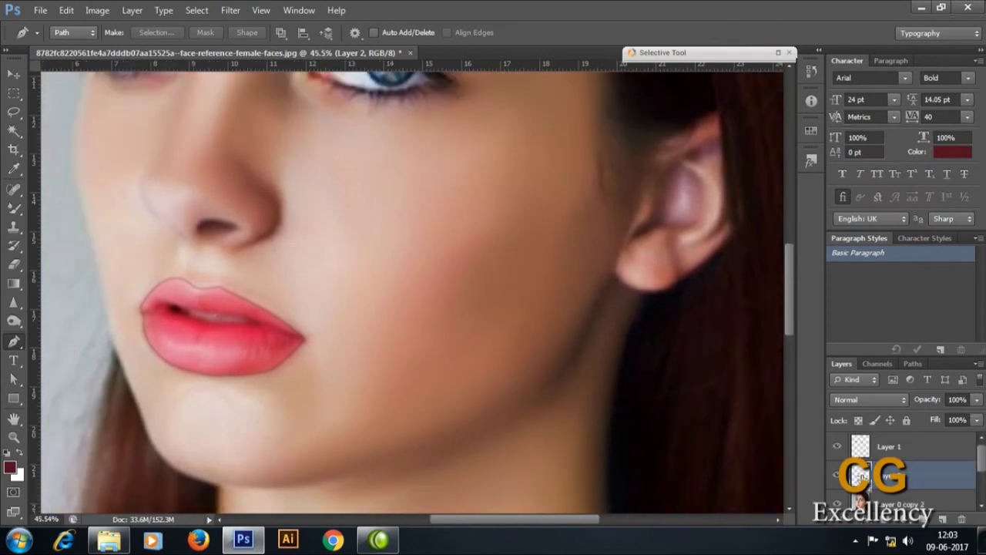
ctrl+click(860, 475)
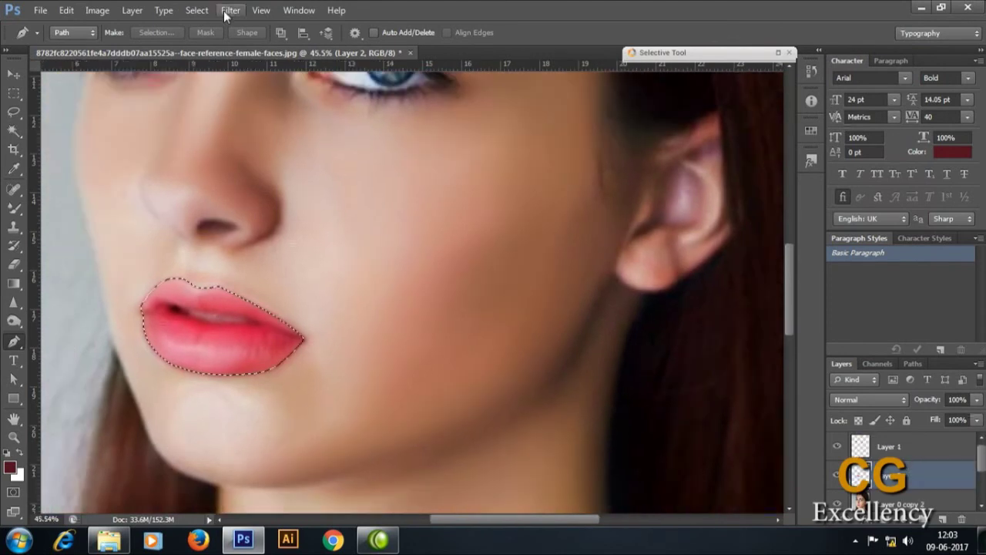
click(197, 10)
click(366, 169)
text(2)
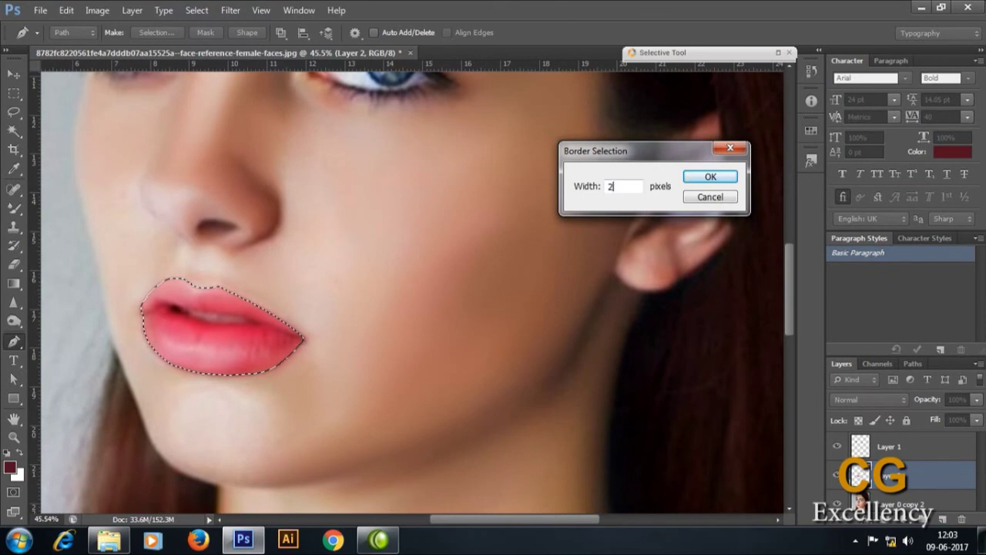
key(Return)
Step: Soften the 2 px lip border with Gaussian Blur radius 4.0, then deselect
click(230, 10)
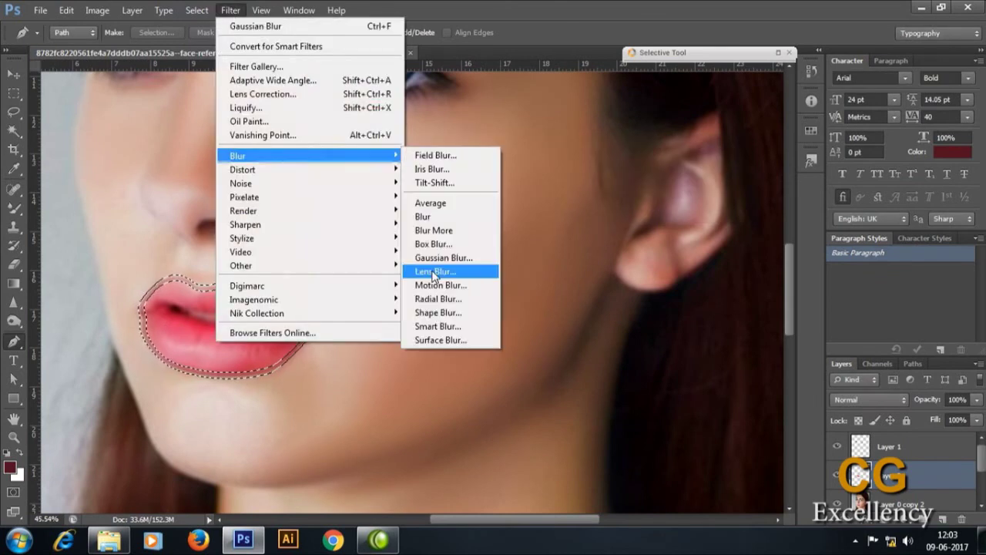
click(443, 257)
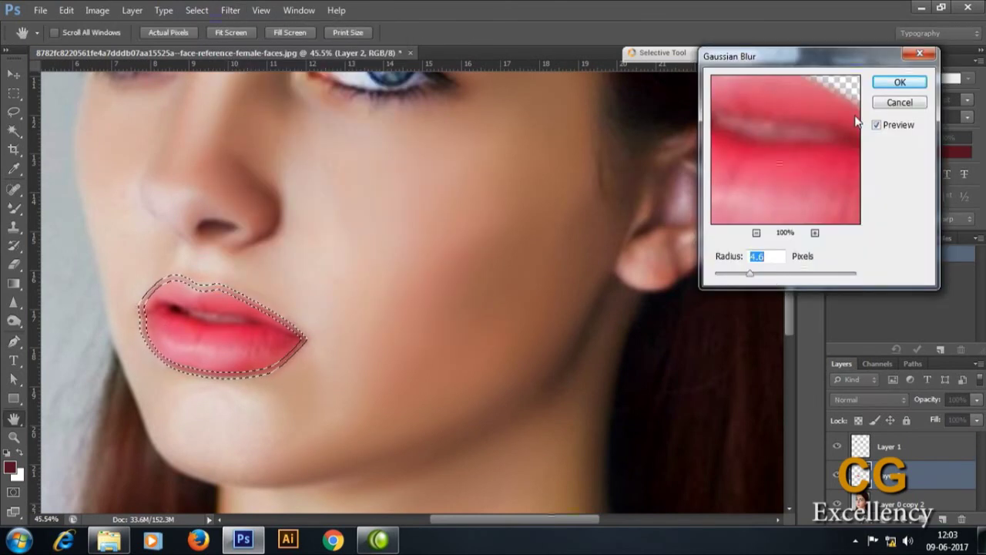
key(Return)
key(p)
key(ctrl+d)
key(ctrl+0)
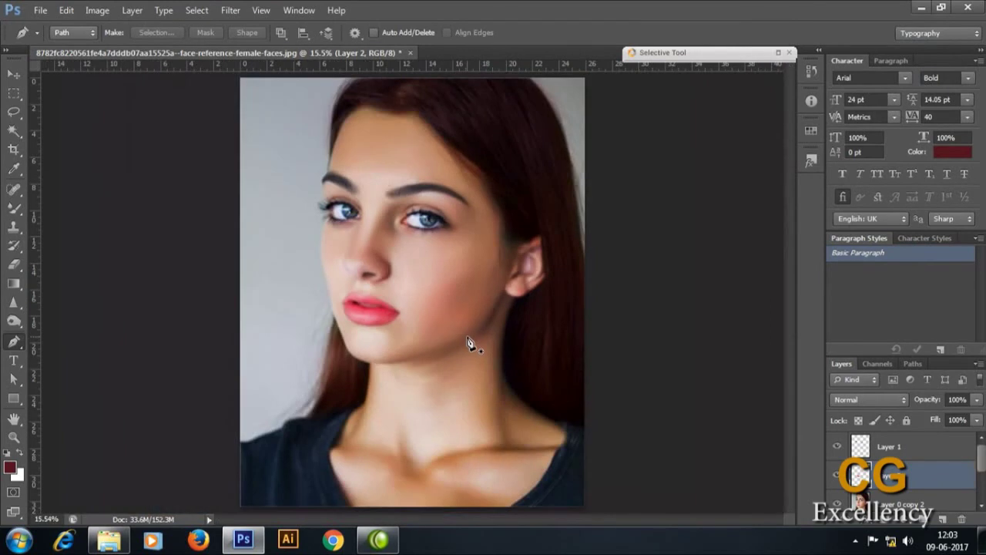
scroll(425, 343, up, 5)
scroll(424, 333, down, 3)
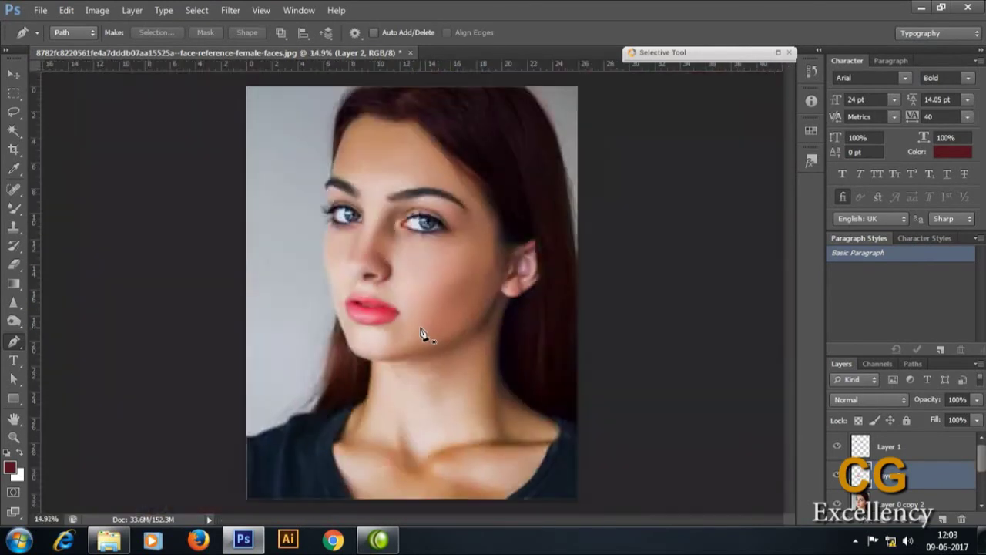
scroll(424, 335, down, 1)
scroll(426, 350, up, 3)
scroll(429, 355, up, 1)
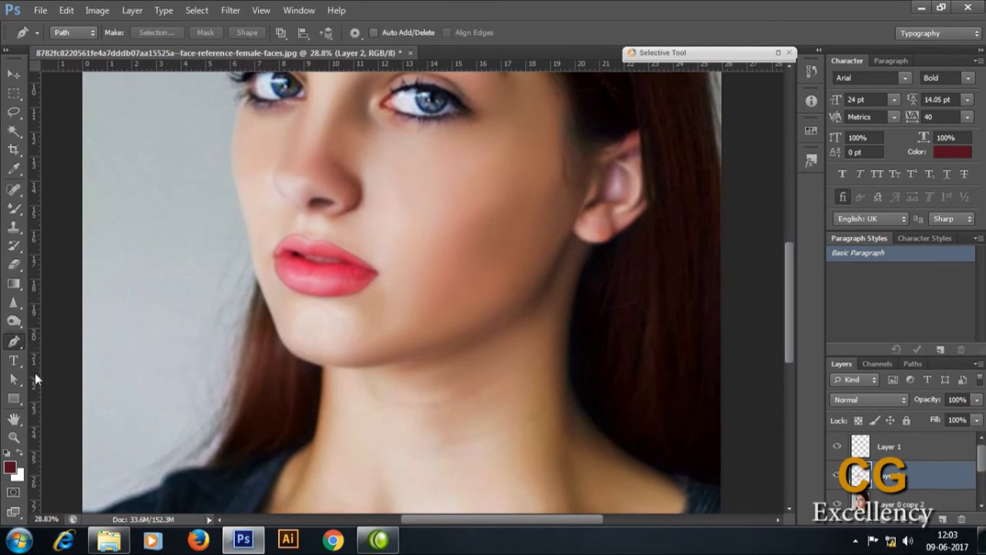
Step: Switch between the Dodge and Sponge tools, settling on Dodge with a 45 px brush
click(14, 320)
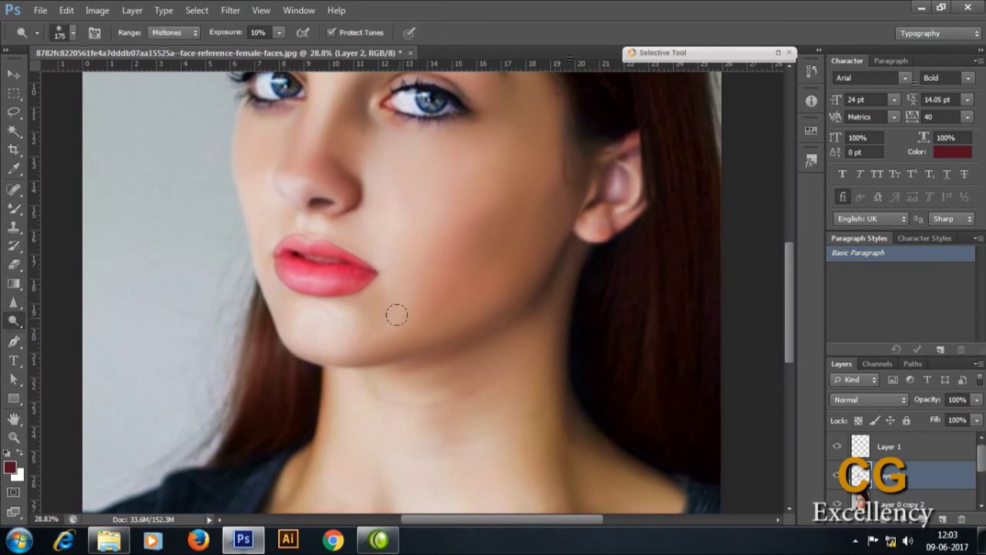
key(bracketleft)
key(bracketleft)
key(bracketleft)
key(bracketleft)
key(bracketleft)
key(bracketleft)
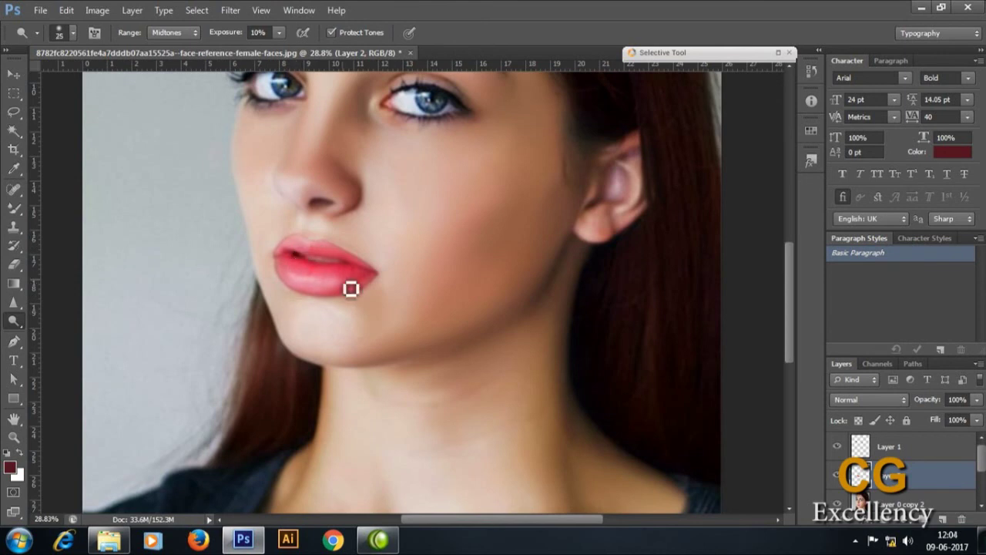
key(bracketright)
right_click(14, 320)
click(69, 341)
key(bracketleft)
key(bracketleft)
key(bracketleft)
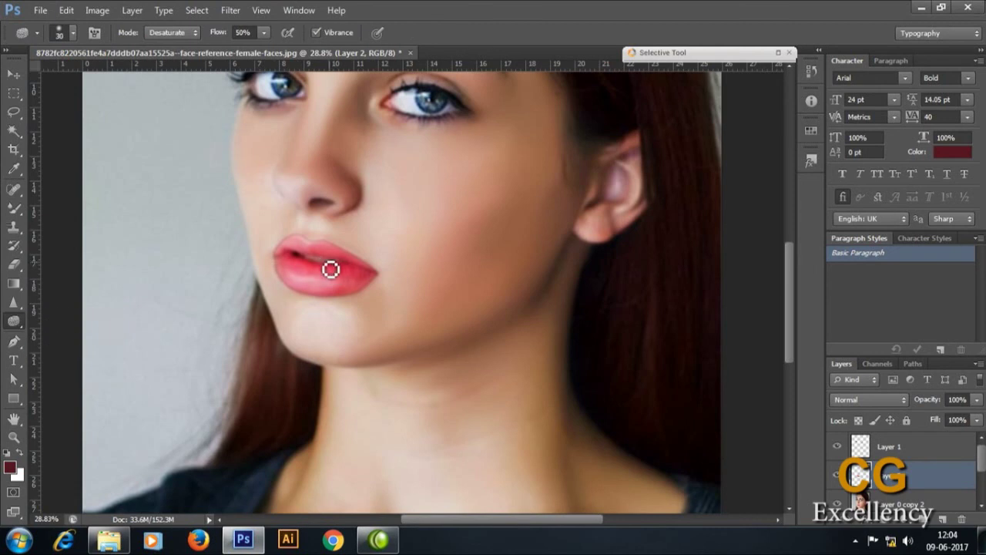
right_click(14, 322)
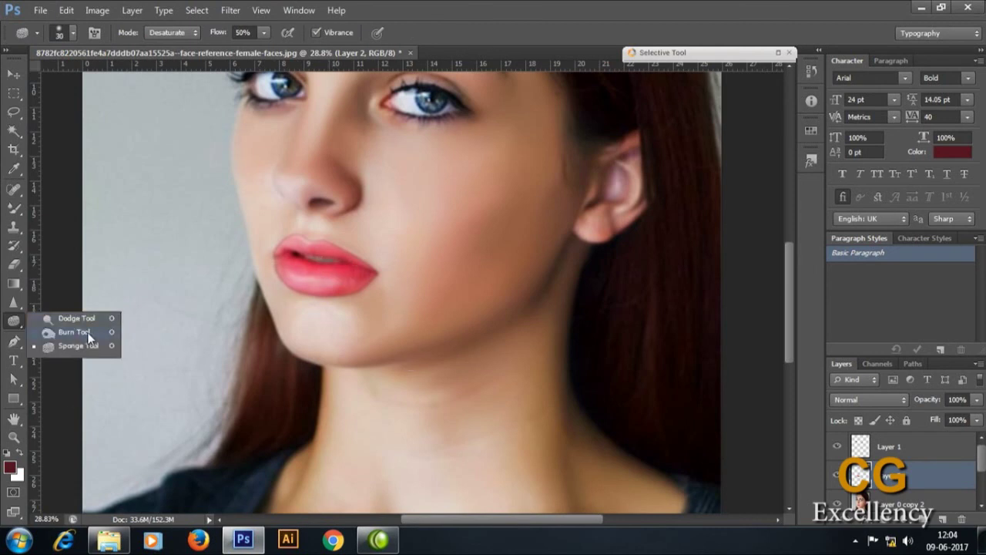
click(62, 318)
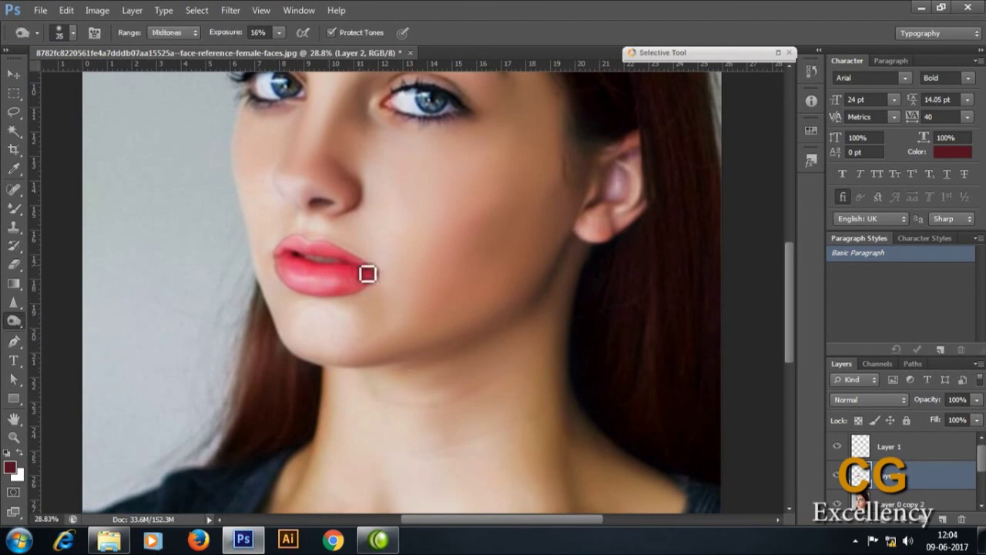
key(bracketleft)
key(bracketright)
key(bracketright)
scroll(426, 316, down, 3)
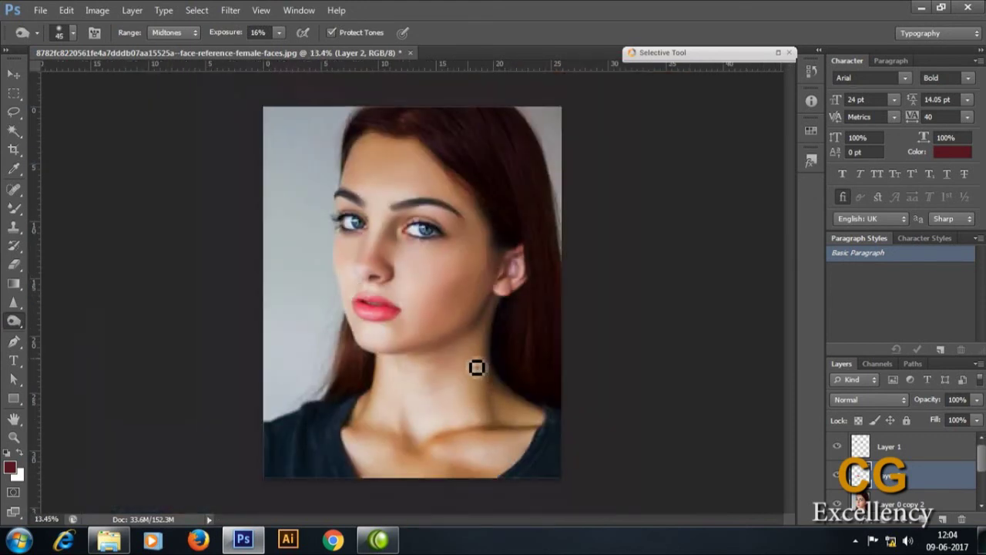
scroll(430, 340, up, 1)
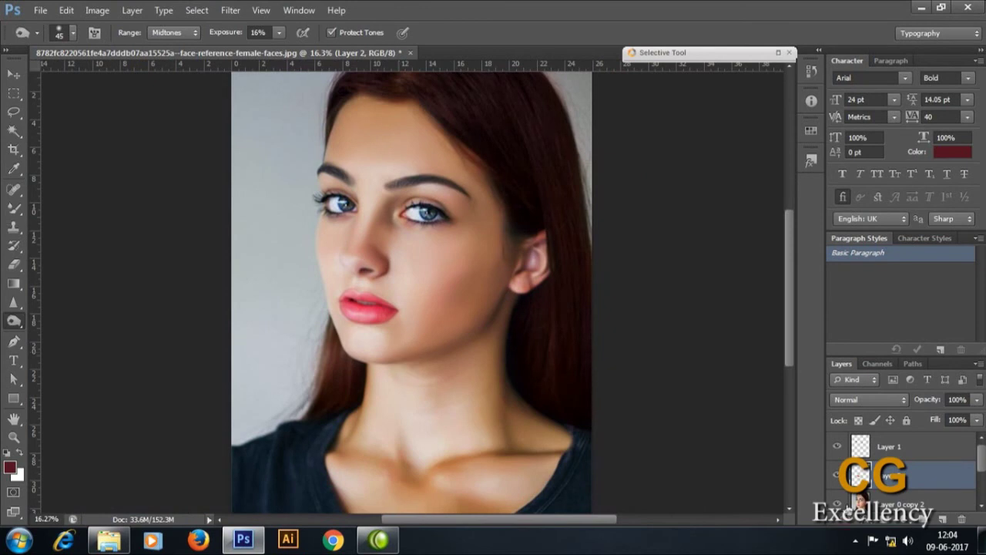
Step: Compare the portrait with Layer 2 hidden, then set Layer 2 opacity to 70%
click(837, 475)
click(837, 475)
click(837, 475)
scroll(548, 375, down, 3)
scroll(682, 388, up, 3)
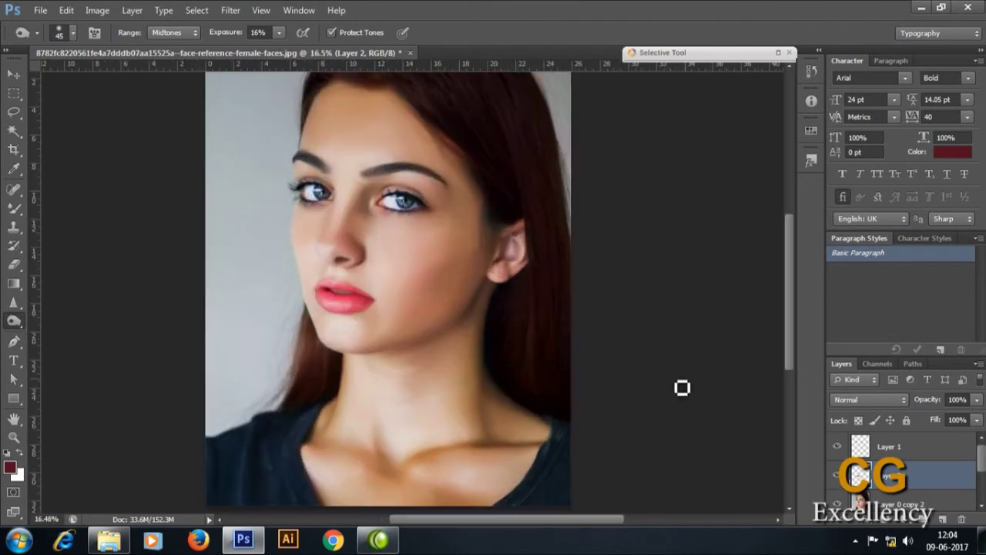
click(978, 399)
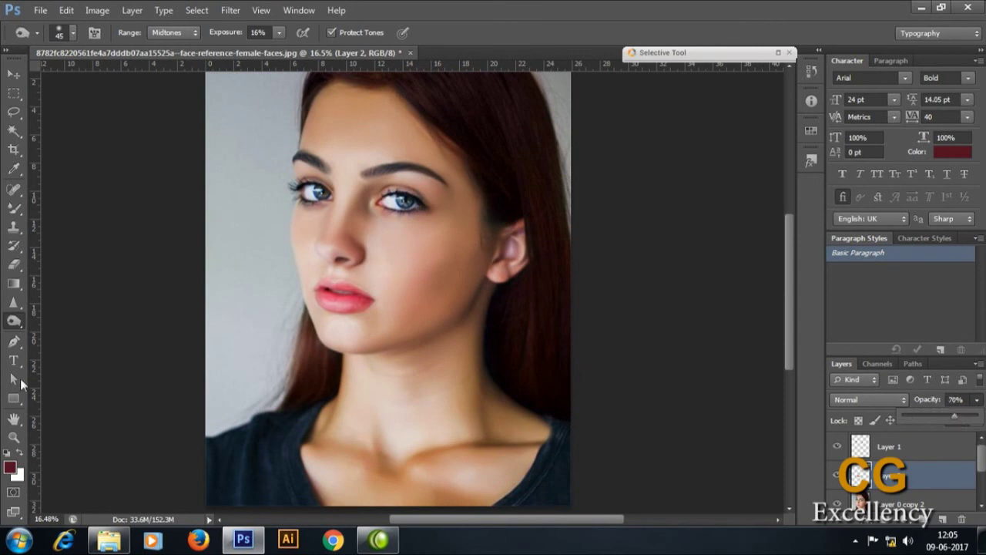
key(v)
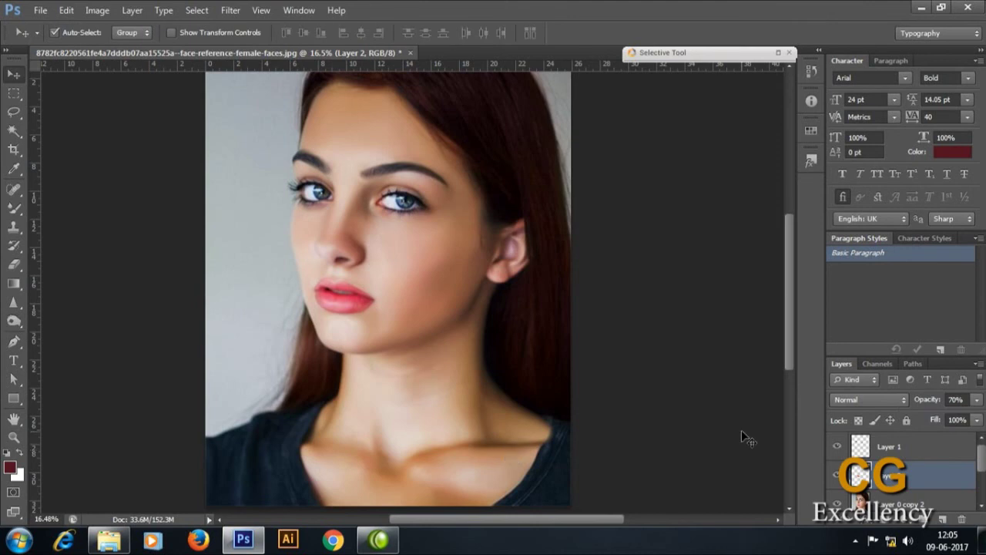
scroll(628, 351, down, 1)
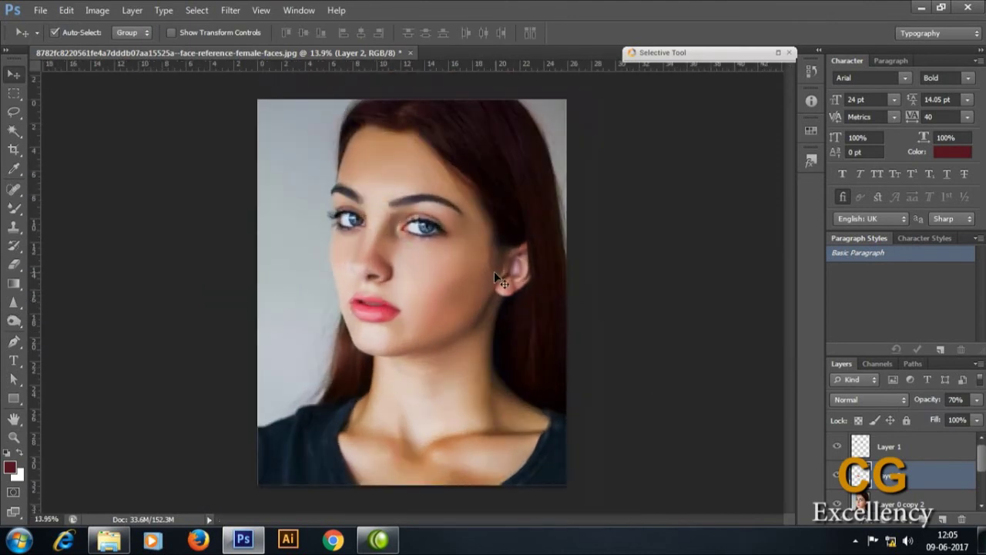
click(14, 112)
click(264, 436)
drag(282, 422, 315, 405)
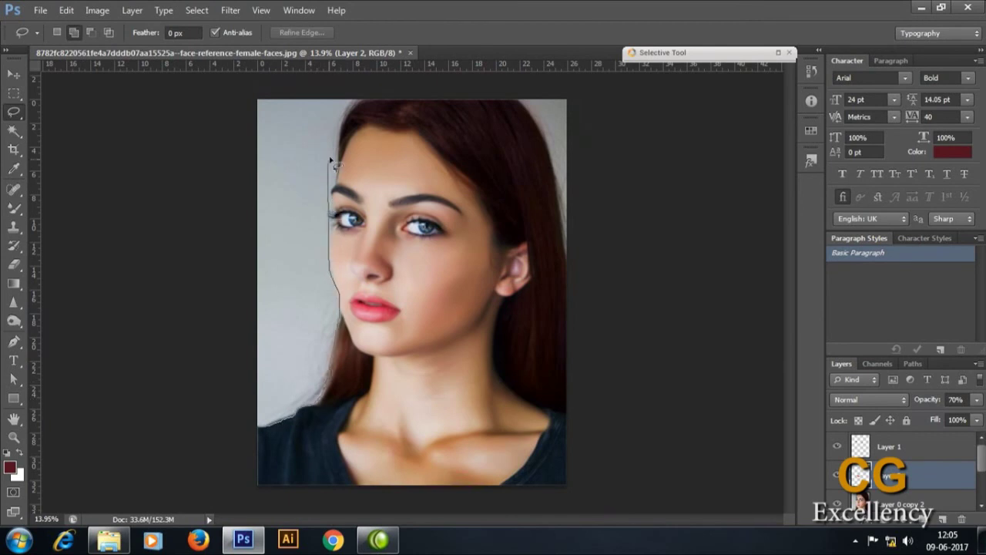
mouse_move(331, 161)
mouse_down()
mouse_move(275, 434)
mouse_move(264, 428)
mouse_up()
right_click(539, 106)
click(573, 146)
text(60)
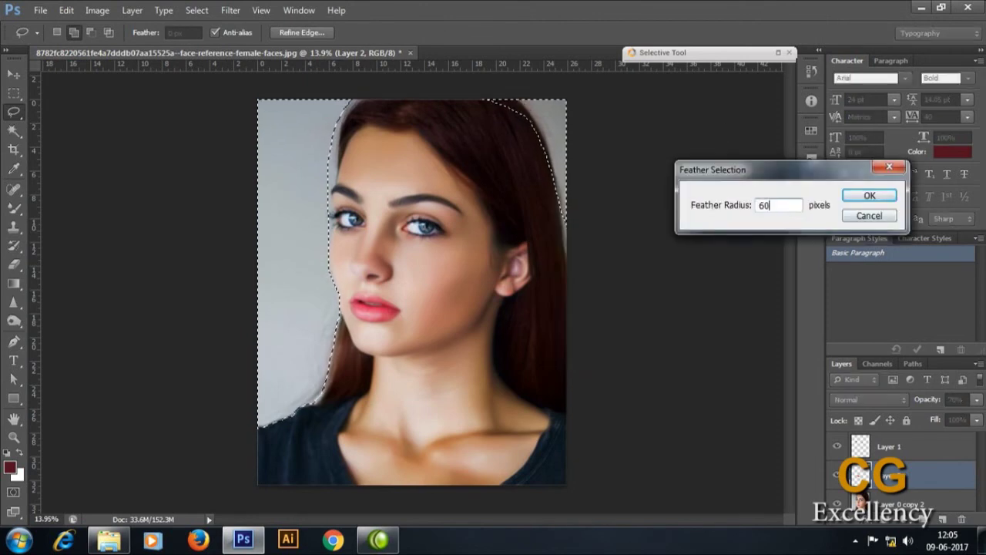
key(Return)
key(ctrl+j)
click(97, 10)
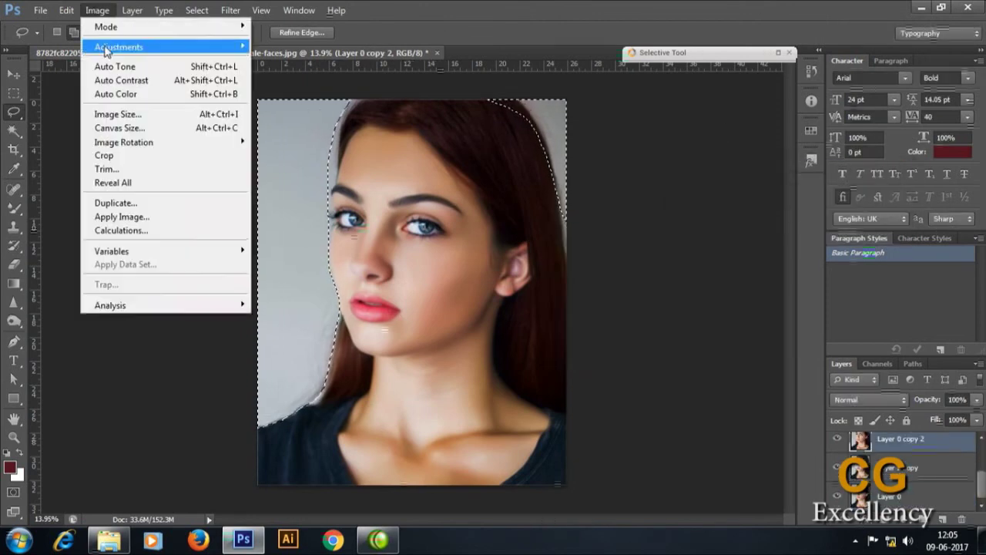
click(324, 130)
mouse_move(731, 146)
mouse_down()
mouse_move(661, 147)
mouse_move(799, 147)
mouse_move(787, 149)
mouse_up()
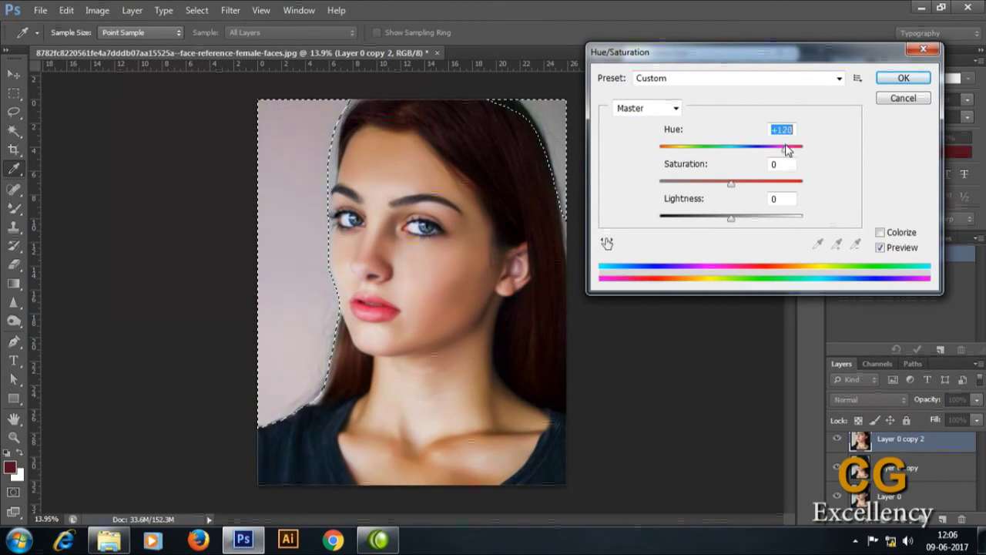
key(Escape)
key(l)
click(370, 370)
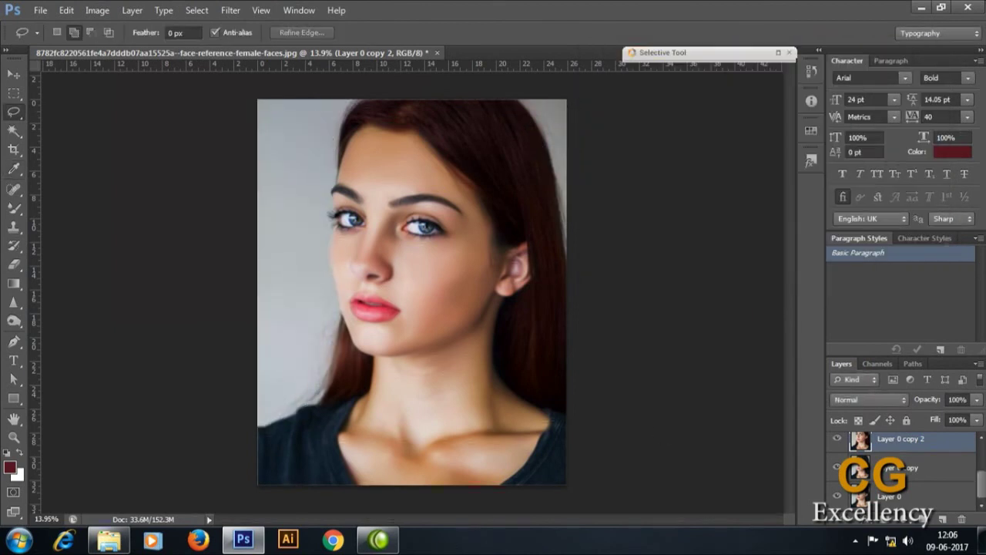
Step: Add a Curves adjustment layer and lift the RGB midpoint from 131 to 133
click(908, 520)
click(896, 288)
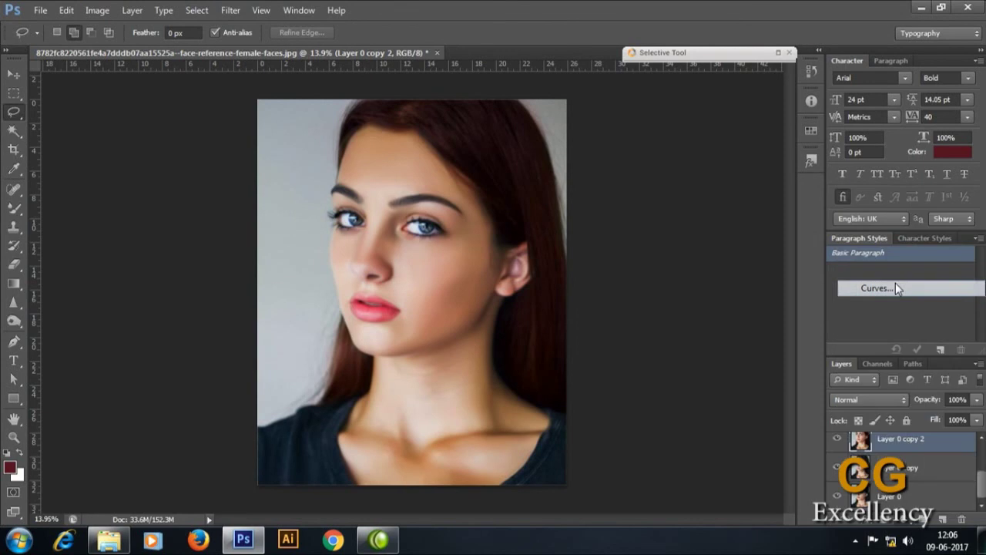
mouse_move(721, 220)
mouse_down()
mouse_move(723, 202)
mouse_move(735, 231)
mouse_move(727, 212)
mouse_up()
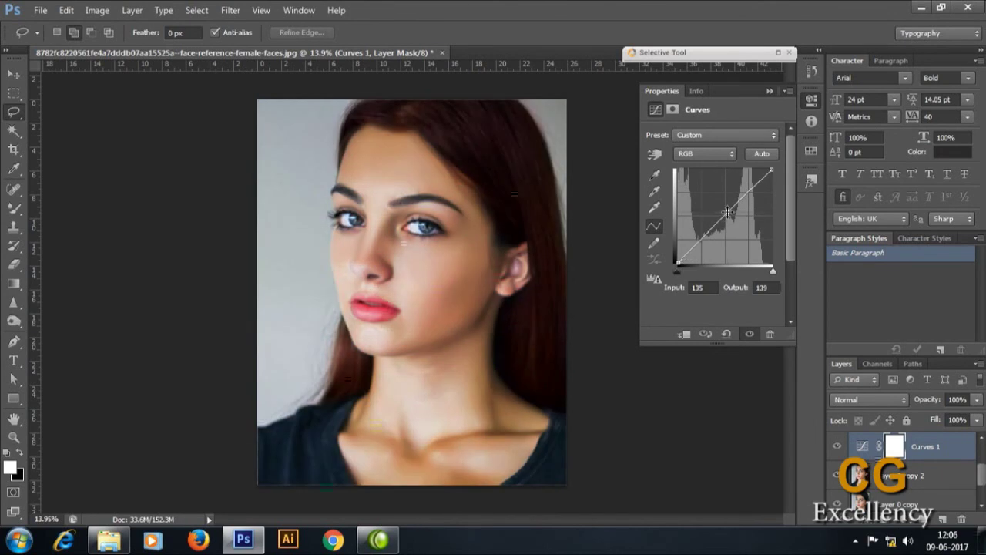
drag(727, 212, 725, 215)
click(770, 91)
Step: Set up the standard Brush with black as foreground at 200 px for masking
click(14, 208)
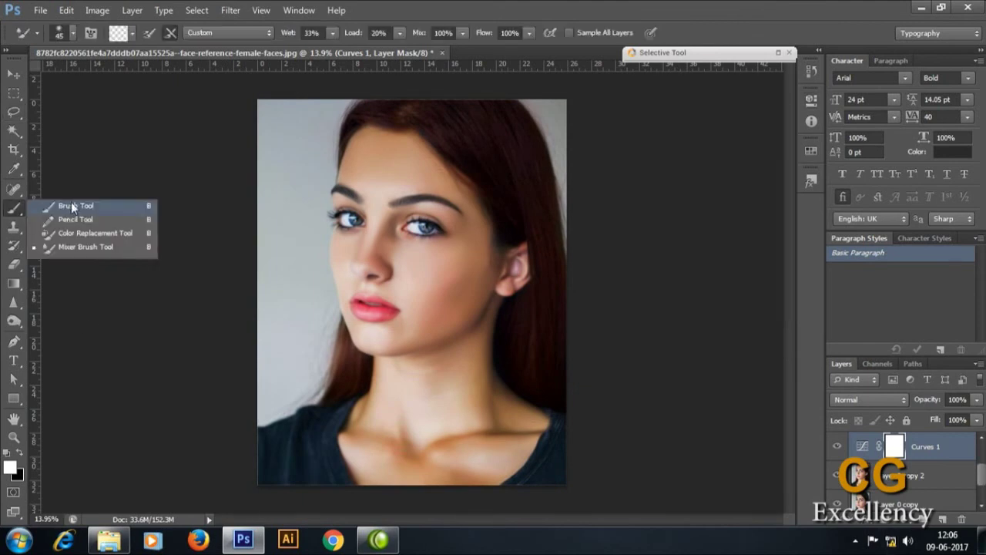
click(67, 205)
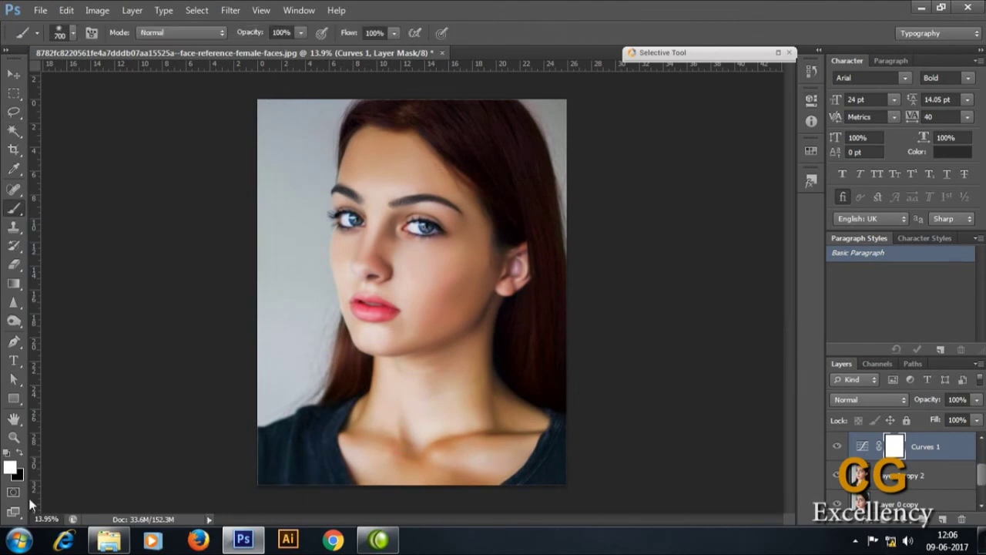
key(x)
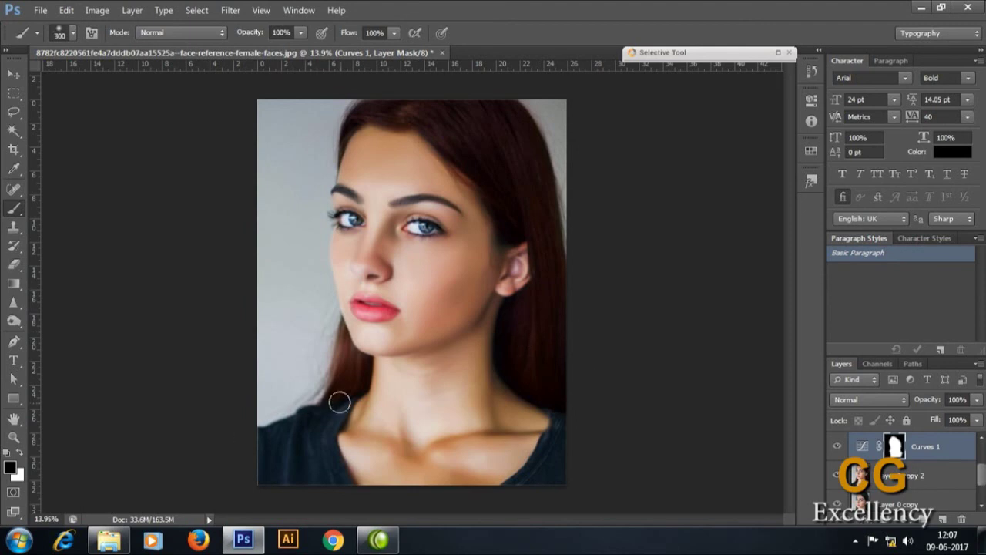
key(bracketleft)
key(bracketleft)
Step: Set the foreground colour to a deep maroon #51101f sampled from the hair
click(9, 467)
click(499, 185)
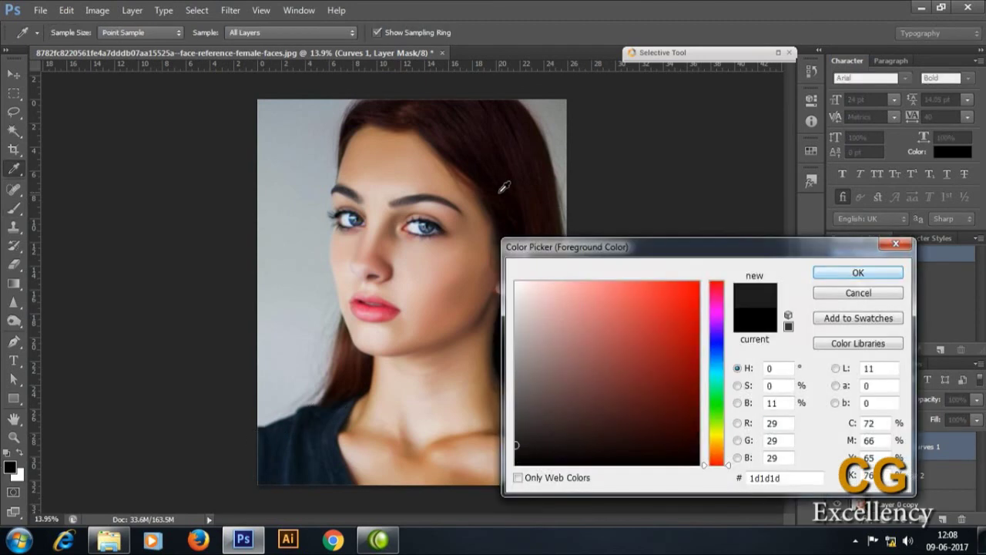
click(857, 272)
click(9, 467)
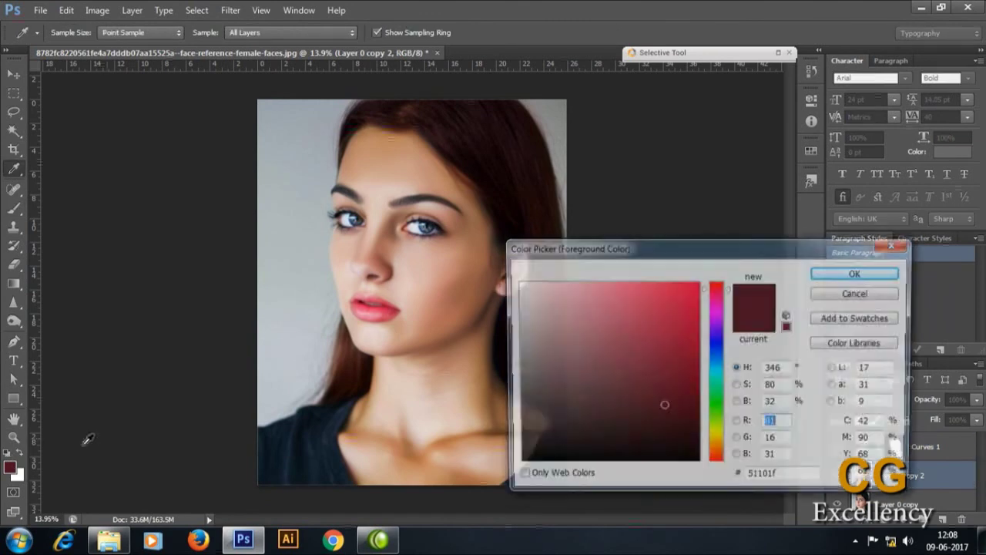
click(685, 457)
click(819, 269)
Step: Choose the Color Replacement Tool with a 250 px brush
right_click(14, 208)
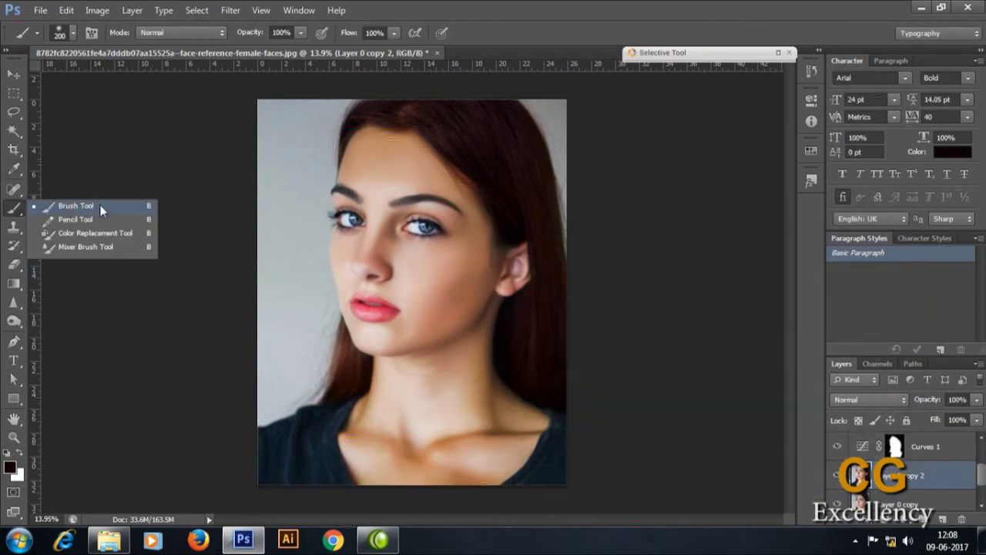
click(92, 234)
key(bracketright)
key(bracketright)
key(bracketright)
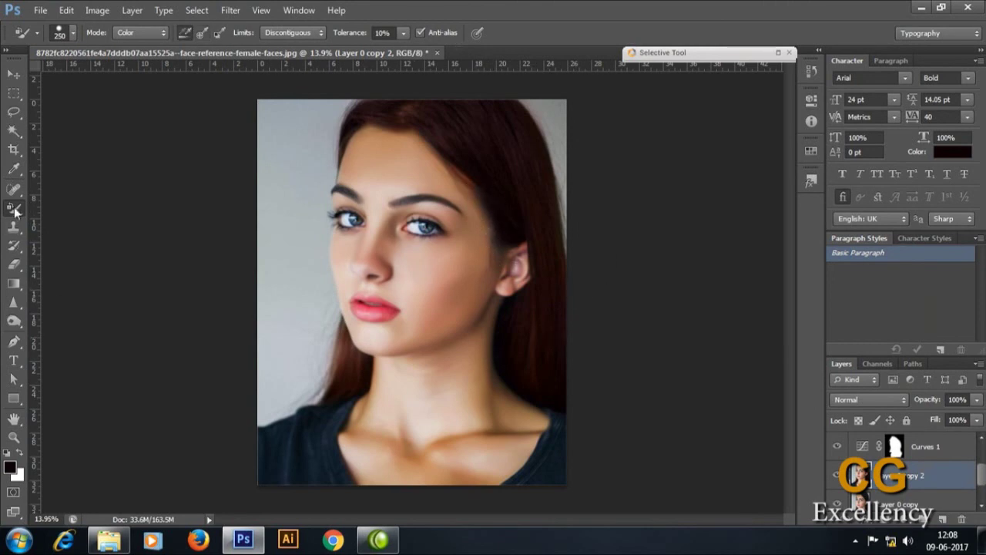
Step: Create a new Layer 3 in Color blend mode and hide it
click(940, 519)
right_click(15, 210)
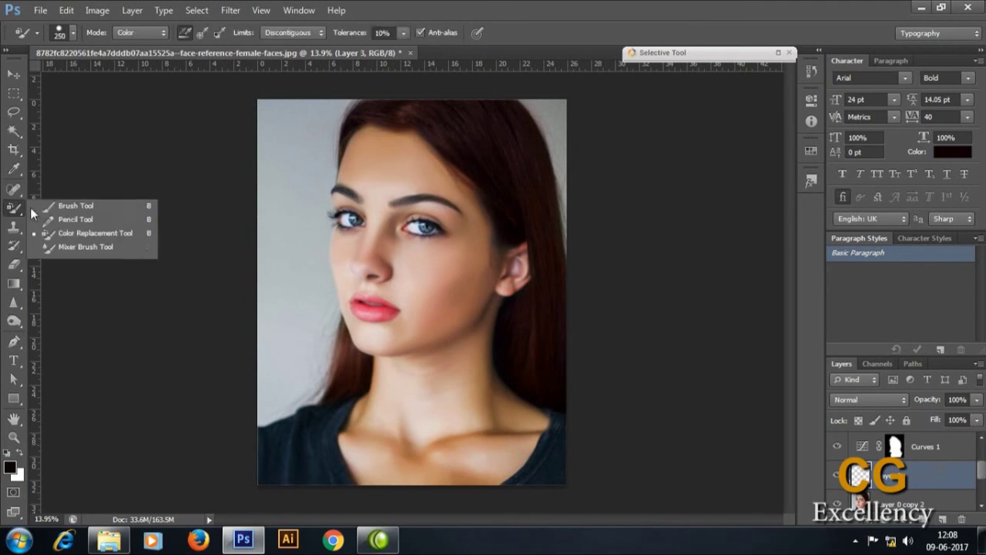
click(75, 205)
click(869, 399)
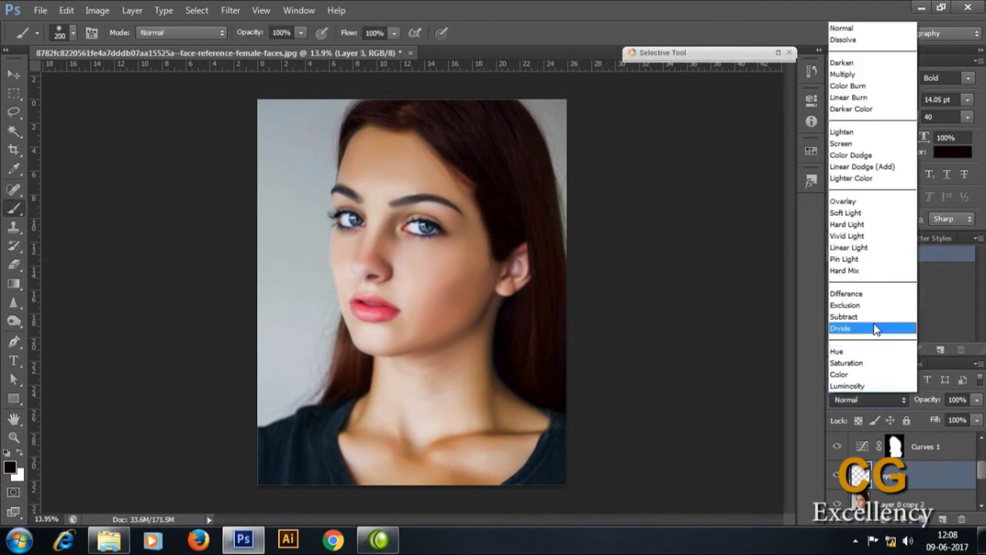
click(855, 374)
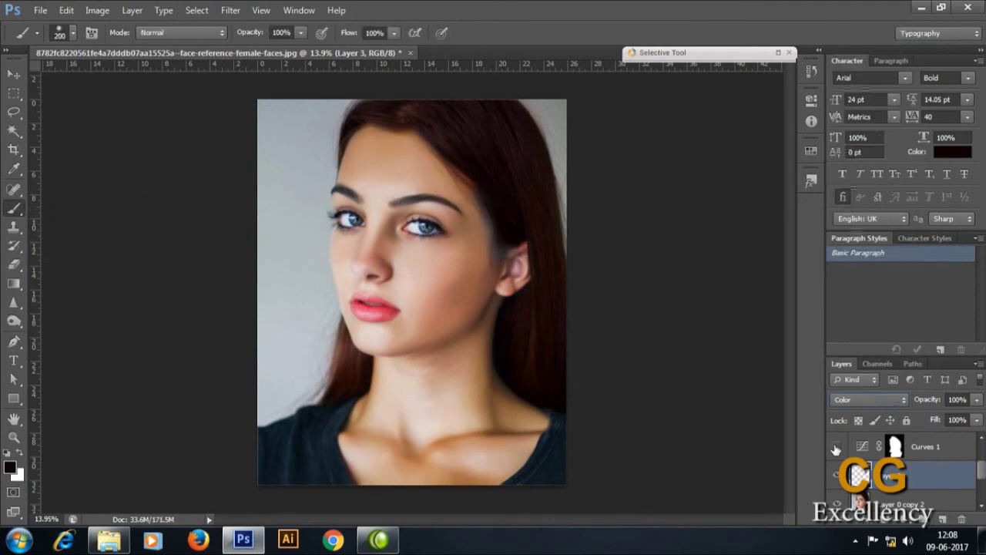
click(905, 399)
click(855, 373)
click(838, 477)
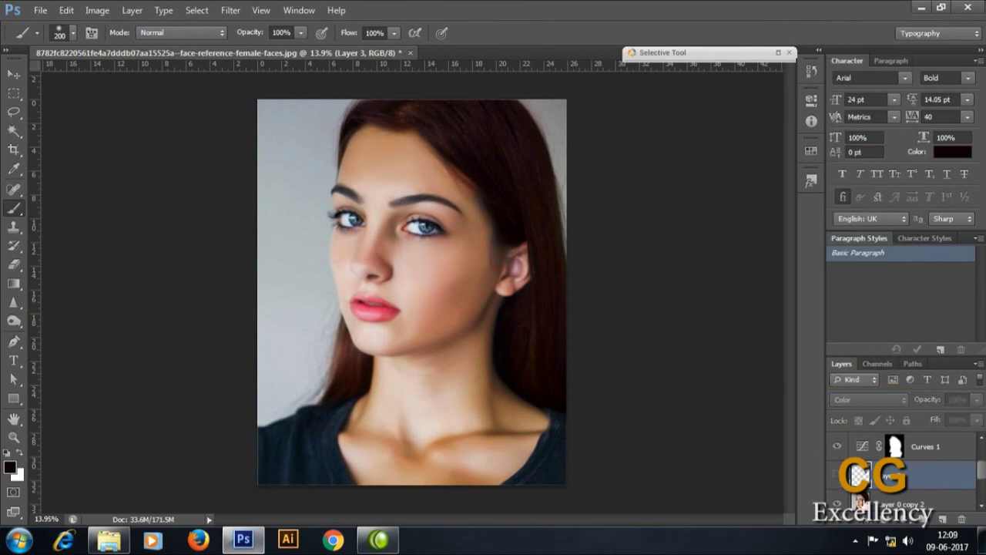
Step: On Layer 0 copy 2, set the Color Replacement Tool to Hue mode with Discontiguous limits
click(909, 504)
right_click(14, 208)
click(89, 234)
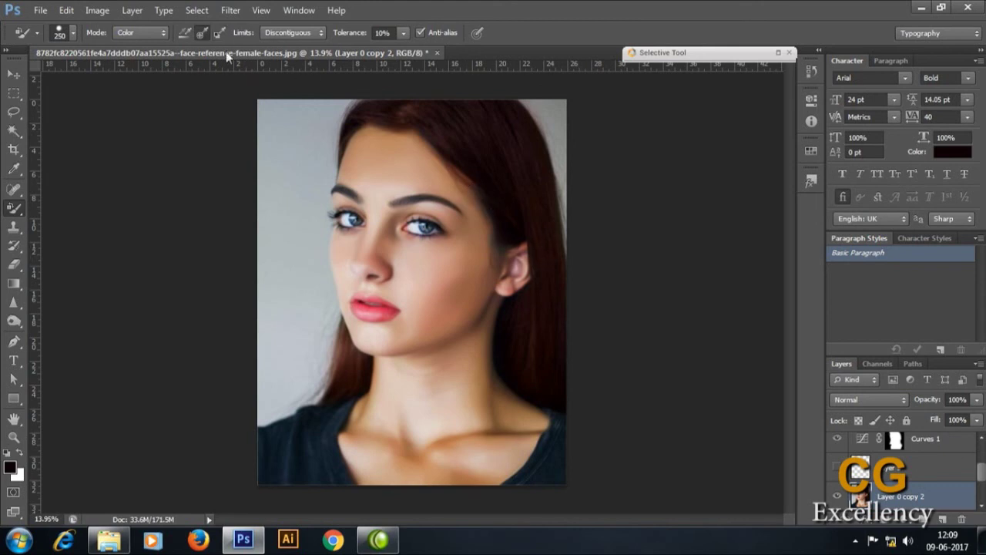
click(298, 32)
click(306, 58)
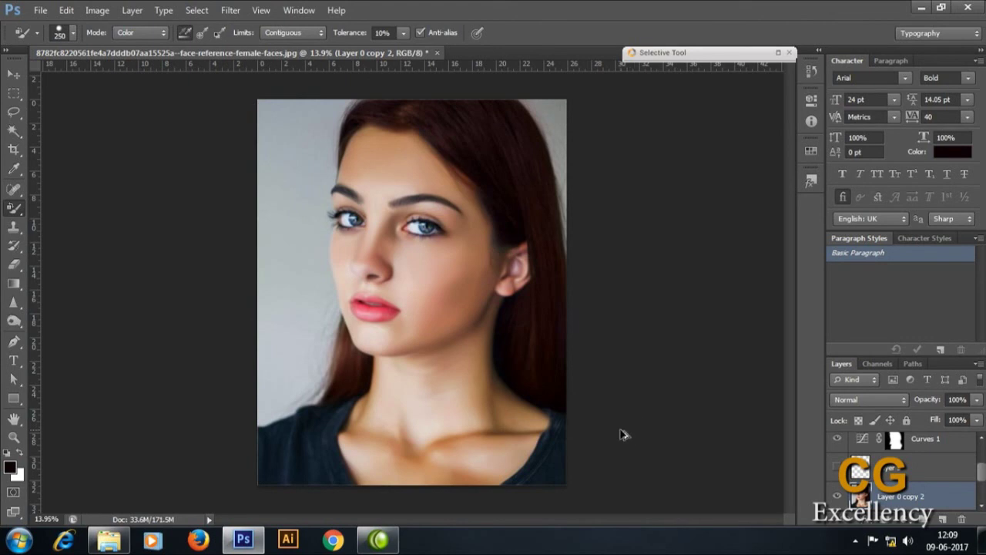
click(143, 33)
click(127, 47)
click(292, 33)
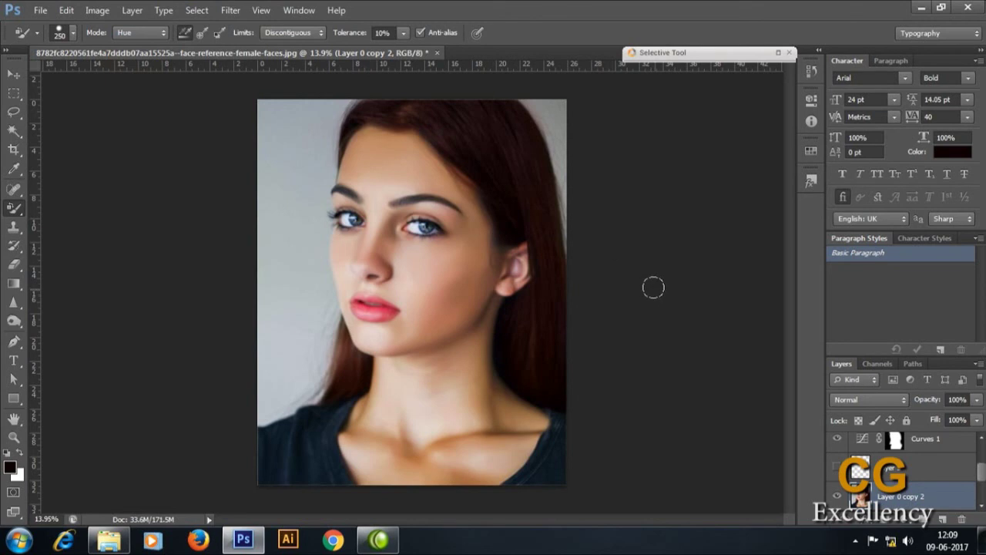
Step: Lasso the temple area and feather the selection by 30 px
click(14, 112)
click(67, 105)
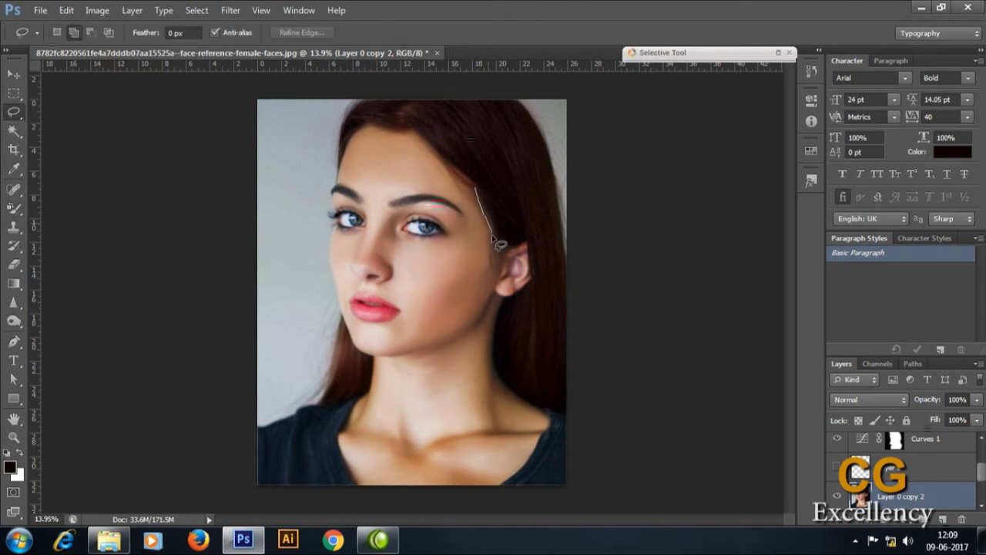
drag(508, 237, 478, 190)
right_click(478, 189)
click(512, 233)
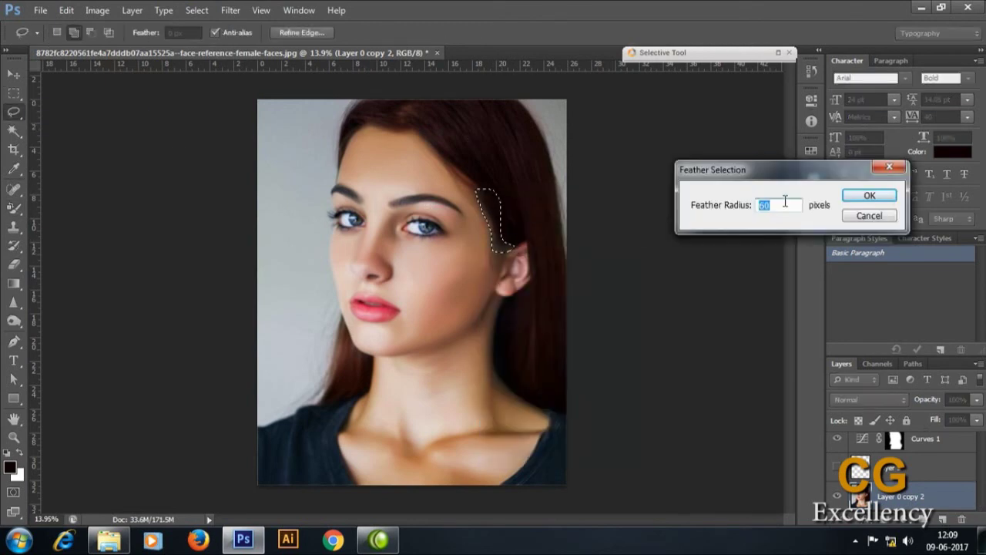
text(30)
key(Return)
Step: Set the Color Replacement options to Hue mode with Discontiguous limits
click(97, 10)
mouse_move(119, 47)
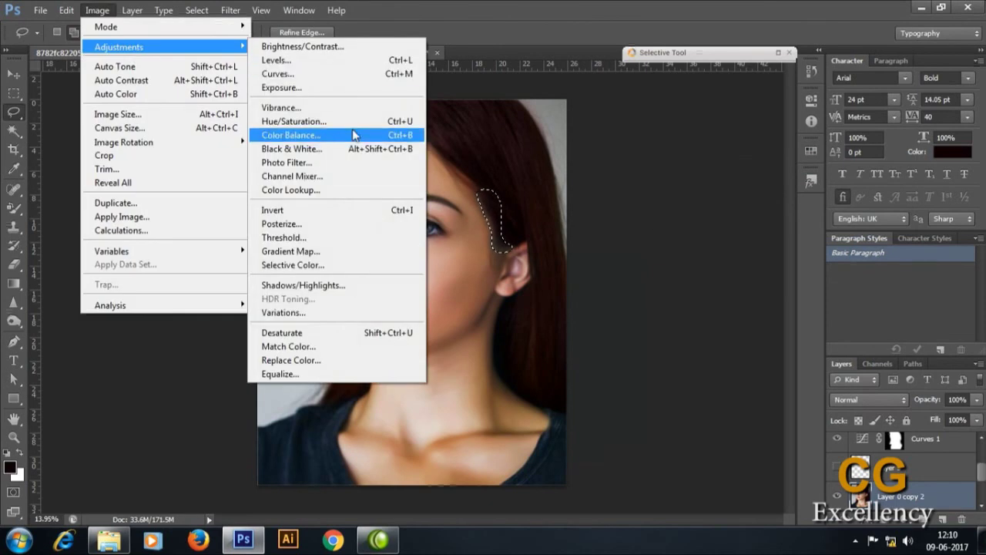
click(331, 136)
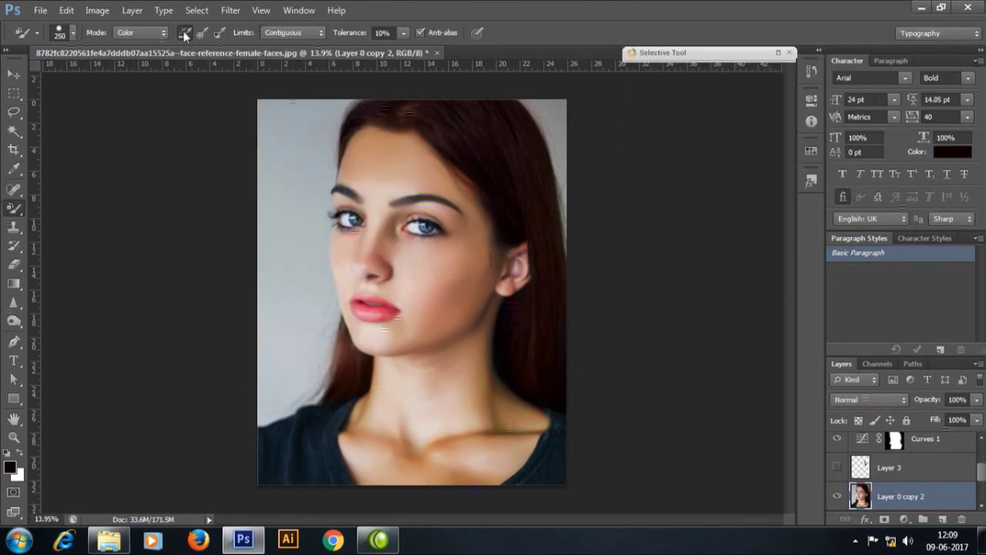
click(141, 33)
click(125, 48)
click(293, 32)
Step: Redraw the lasso from the eyebrow along the hairline to the ear and feather it
click(14, 111)
drag(482, 209, 508, 255)
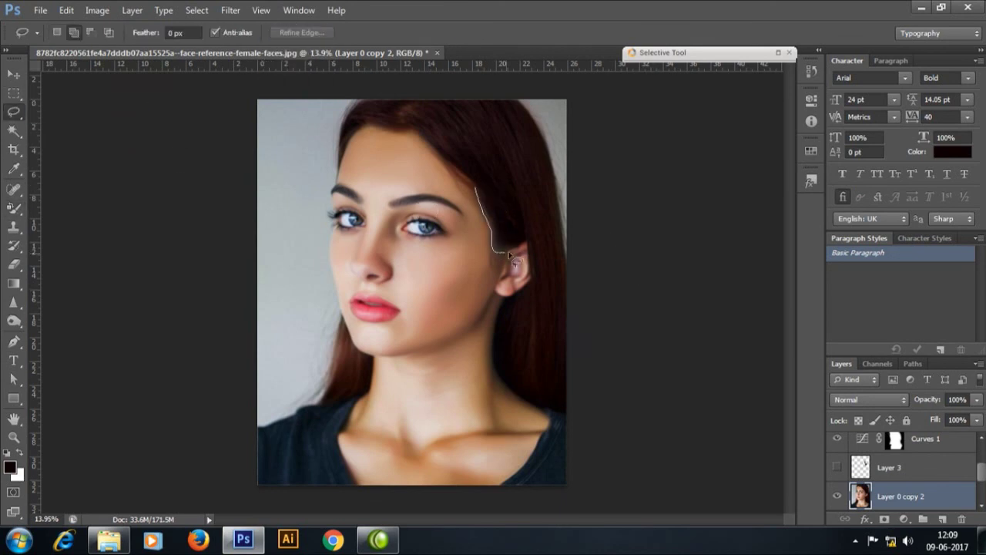
drag(483, 196, 480, 194)
right_click(480, 193)
click(486, 234)
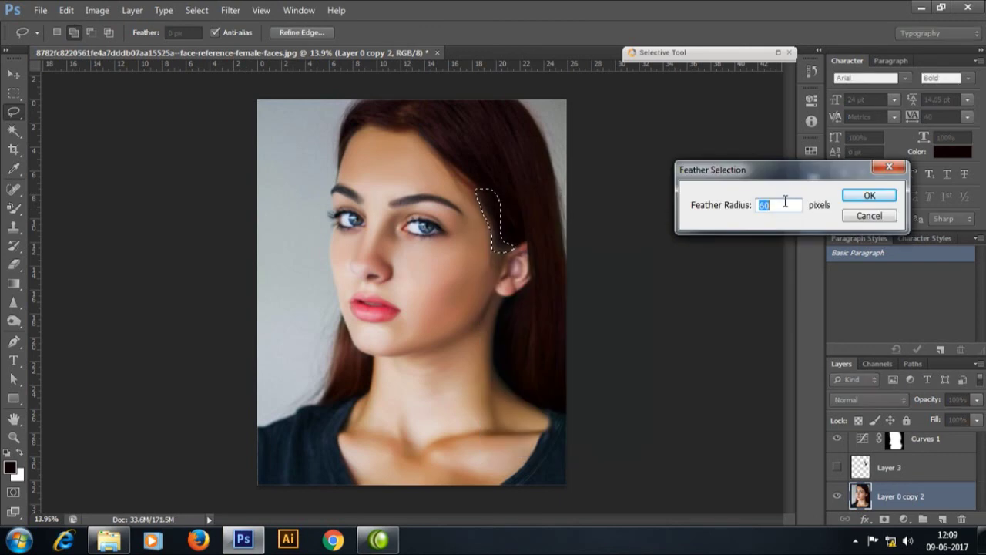
key(Return)
Step: Shift the temple patch's Color Balance toward red, Cyan-Red +23
click(97, 10)
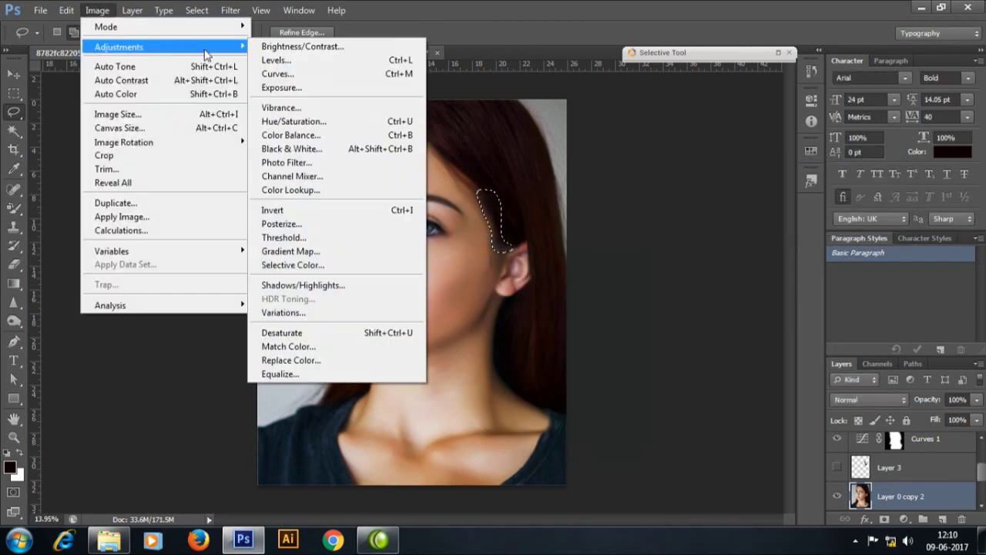
click(324, 136)
drag(729, 79, 744, 79)
mouse_move(729, 113)
mouse_down()
mouse_move(718, 113)
mouse_move(719, 96)
mouse_up()
Step: Apply the +23/0/−10 Color Balance and drag Curves 1 above Layers 1 and 2
click(882, 47)
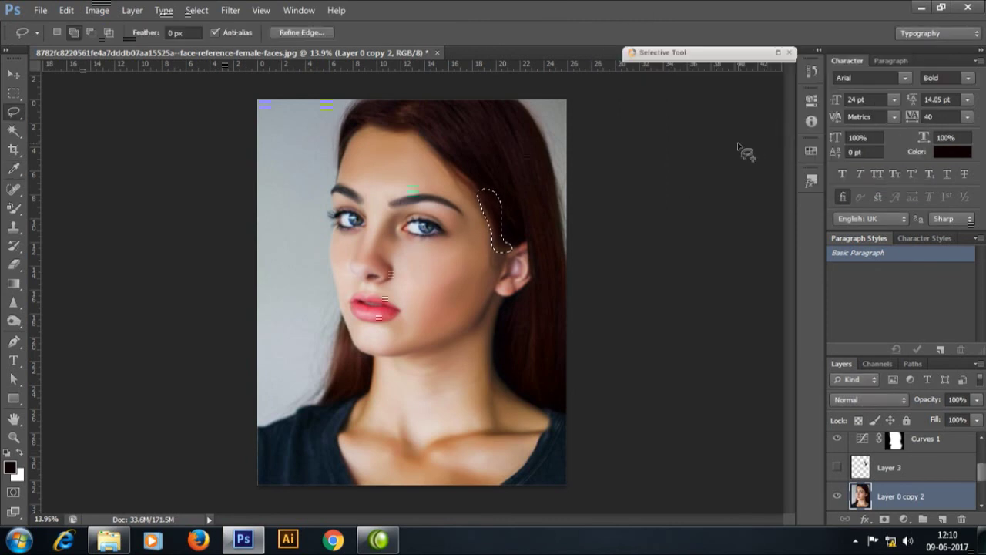
scroll(625, 299, down, 2)
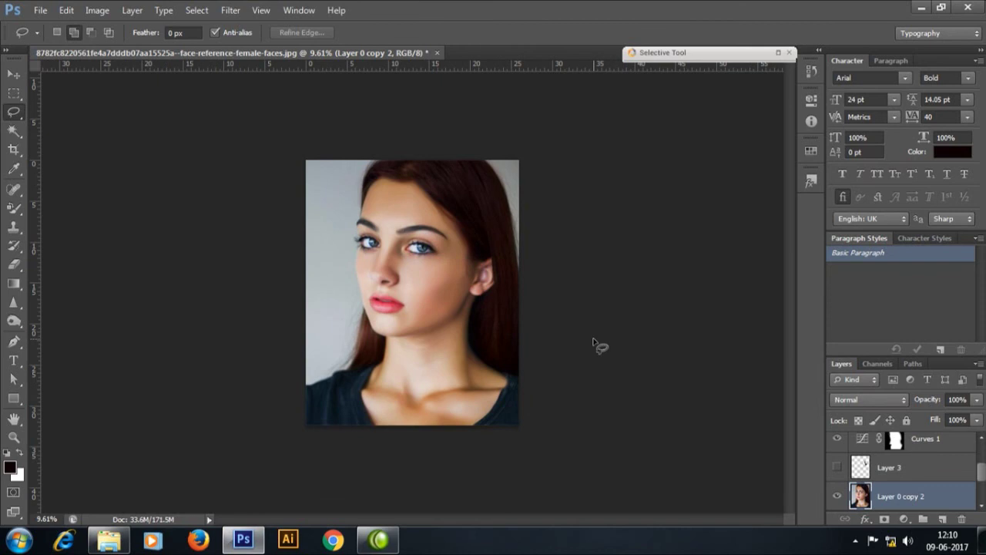
scroll(593, 343, up, 2)
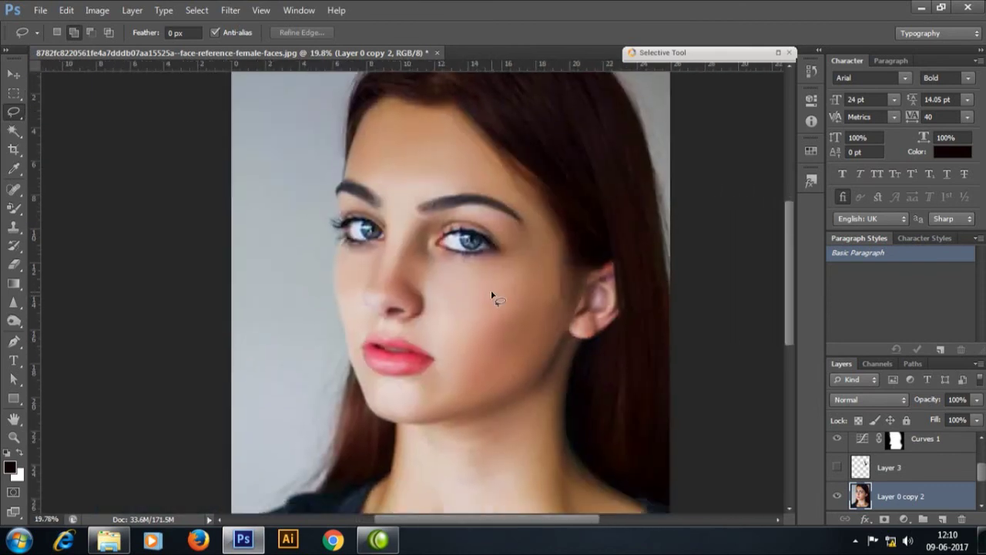
scroll(493, 296, down, 1)
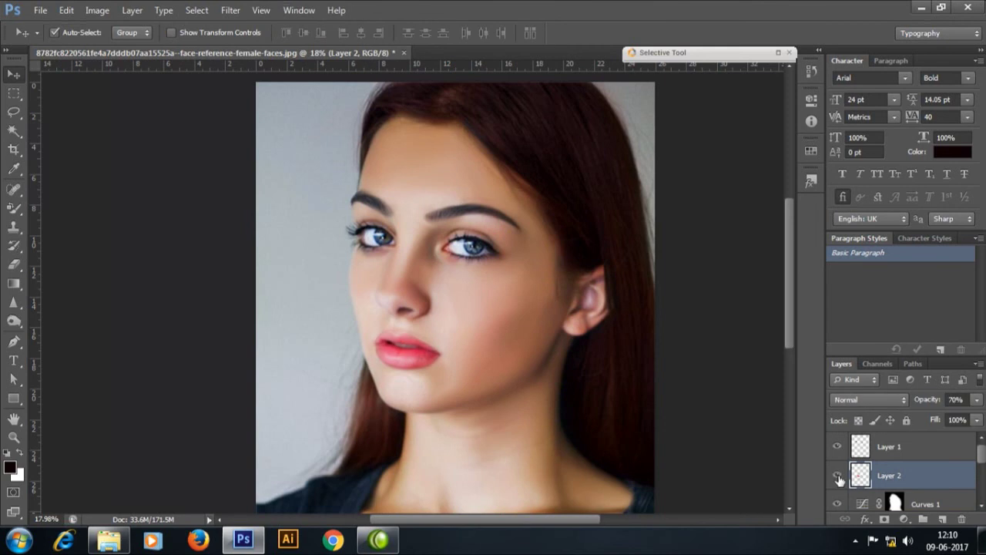
drag(921, 504, 925, 441)
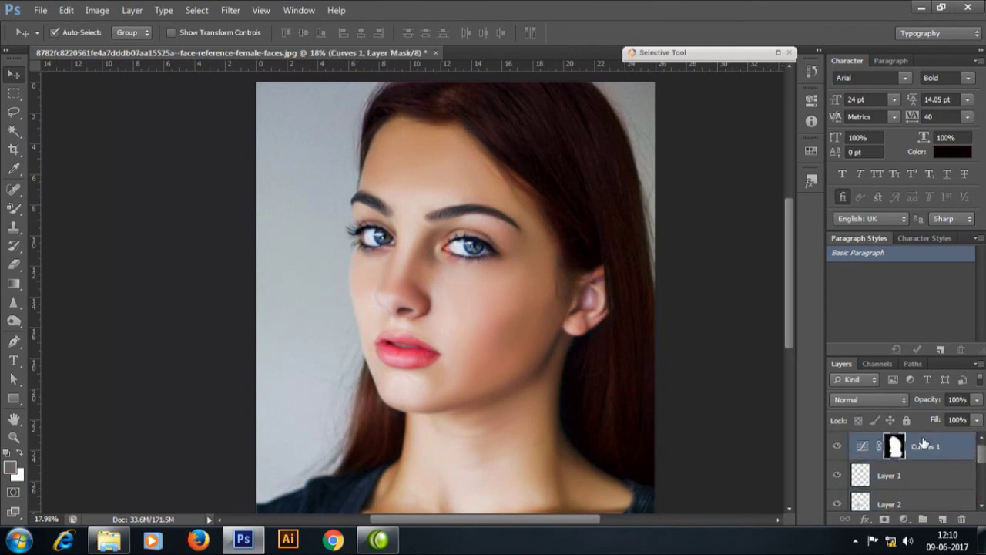
Step: Toggle Curves 1 off and on to compare, raising its RGB curve slightly to brighten
click(835, 447)
double_click(862, 447)
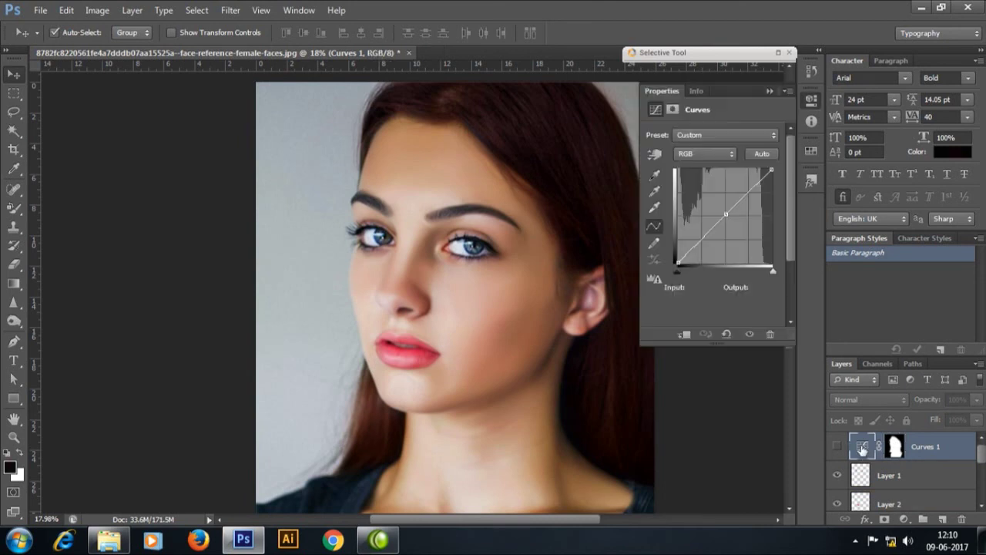
mouse_move(727, 219)
mouse_down()
mouse_move(711, 208)
mouse_move(728, 229)
mouse_up()
click(751, 335)
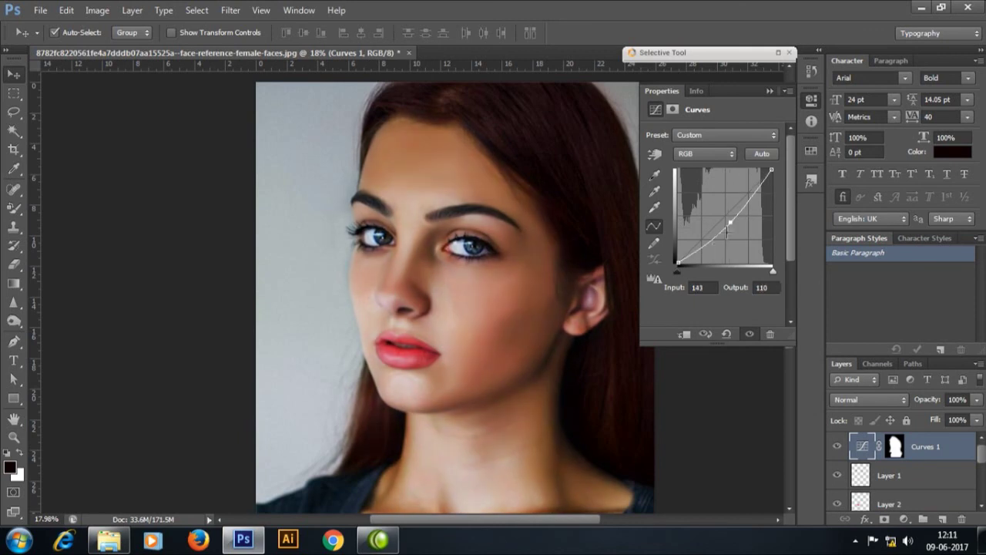
Step: Add a low shadow point near 53→58 and nudge the midtone point down for more contrast
drag(703, 248, 730, 209)
drag(702, 254, 696, 241)
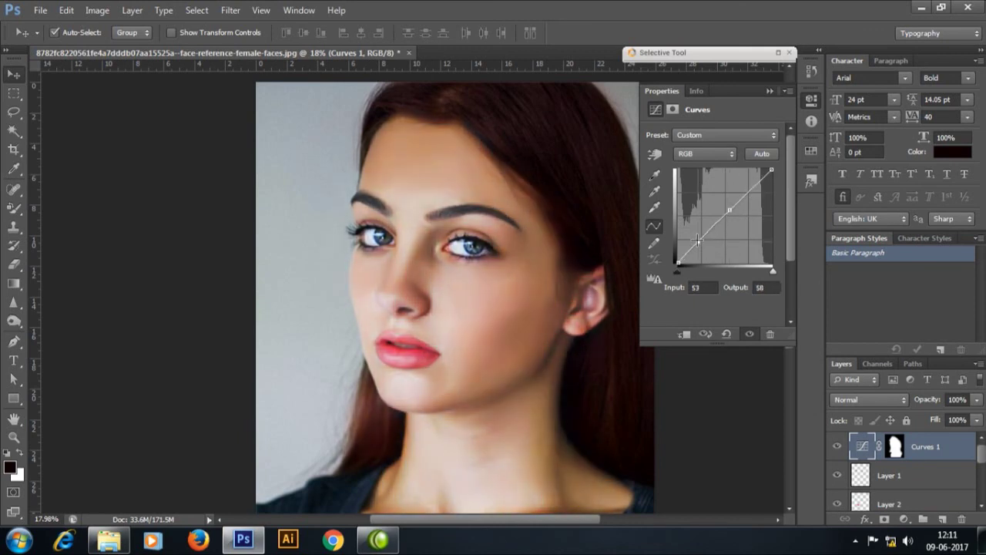
click(728, 210)
mouse_move(724, 214)
mouse_down()
mouse_move(732, 212)
mouse_move(726, 206)
mouse_up()
click(810, 99)
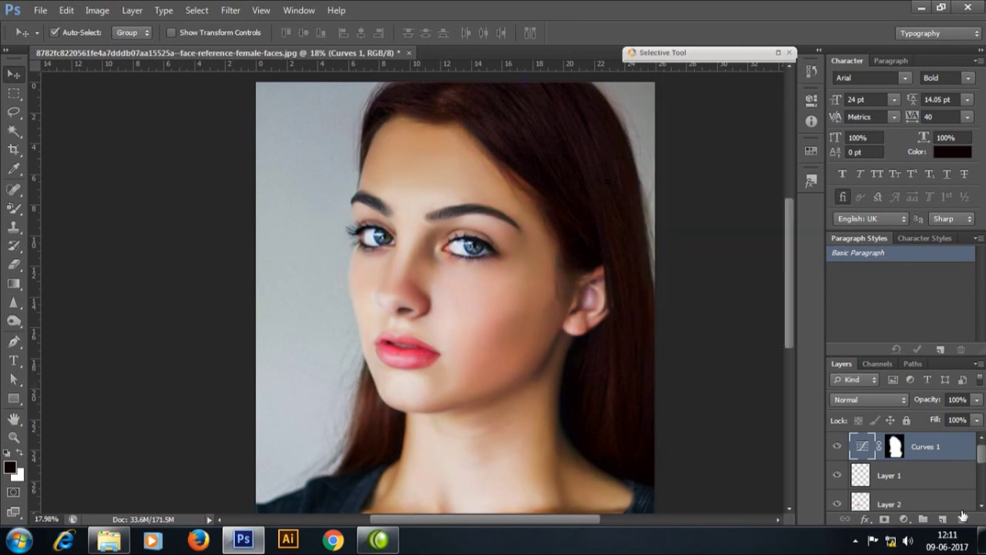
scroll(456, 268, up, 2)
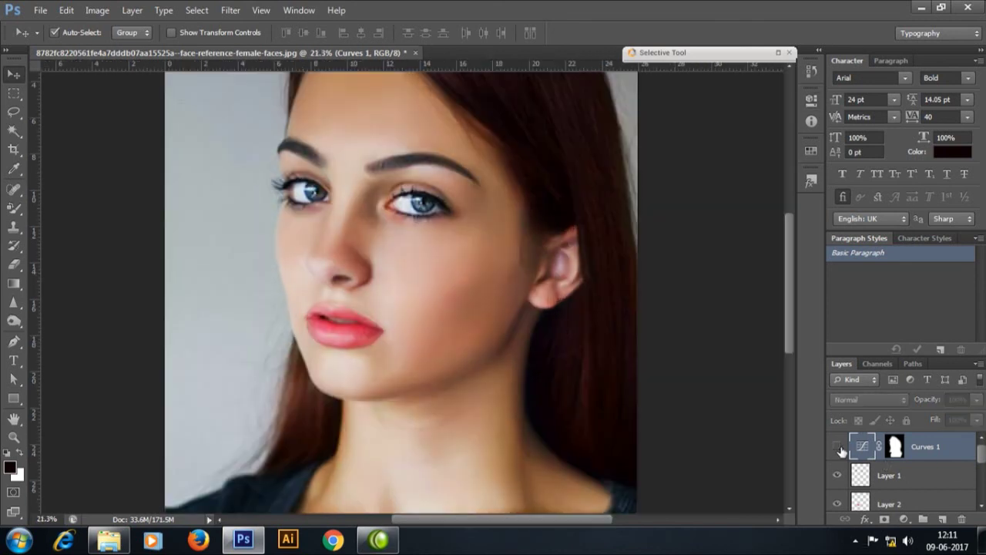
scroll(523, 328, down, 2)
scroll(523, 328, down, 2)
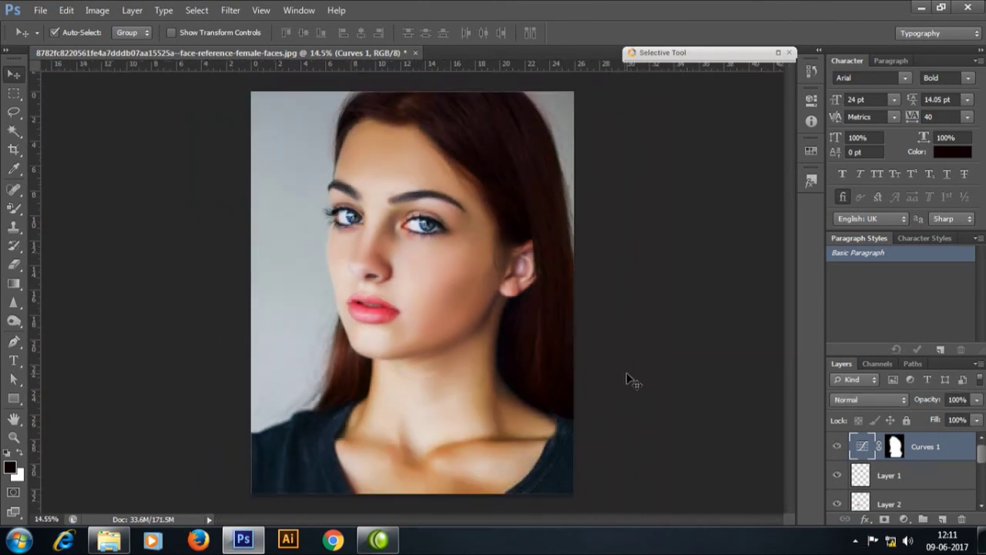
scroll(557, 262, up, 3)
Step: Select every portrait layer, including Curves 1, and group them into Group 1
scroll(436, 266, down, 3)
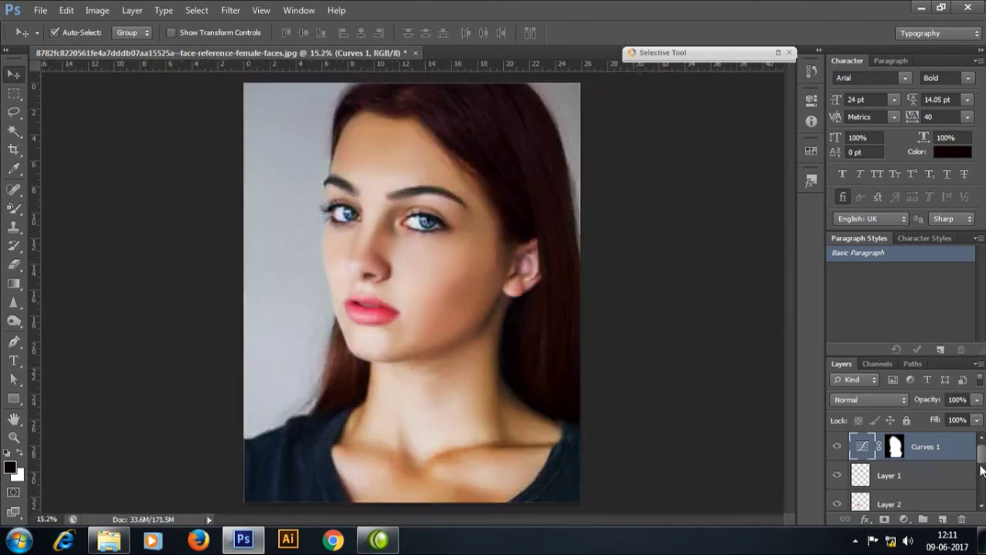
drag(981, 455, 979, 497)
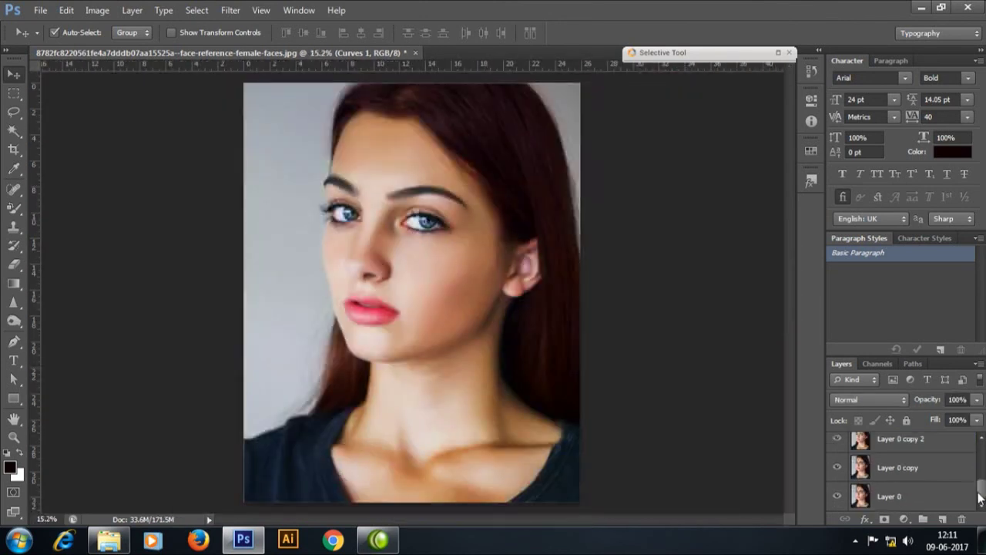
shift+click(927, 496)
key(ctrl+g)
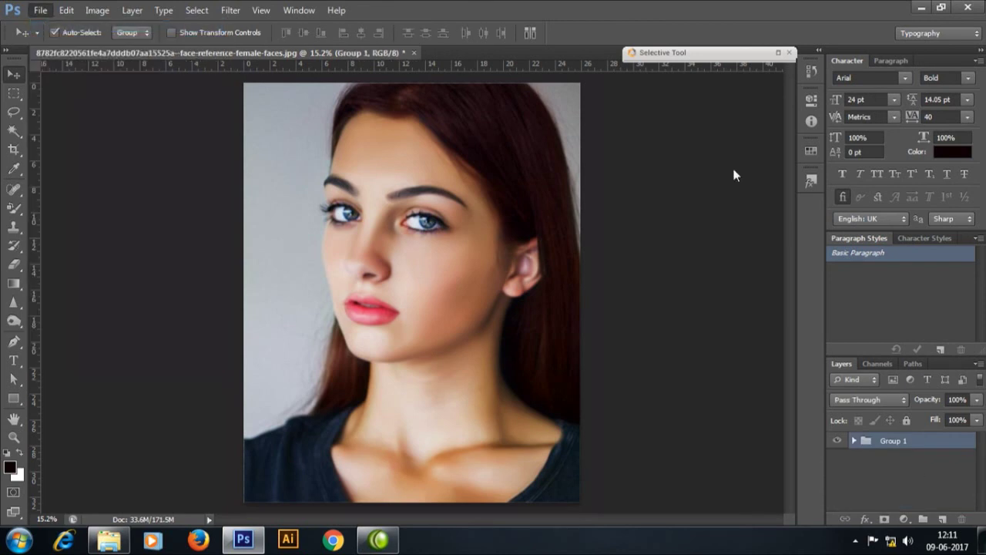
Step: Create a new 1600×1200 blank document from the Web preset, with resolution 2
key(ctrl+n)
click(462, 89)
click(459, 186)
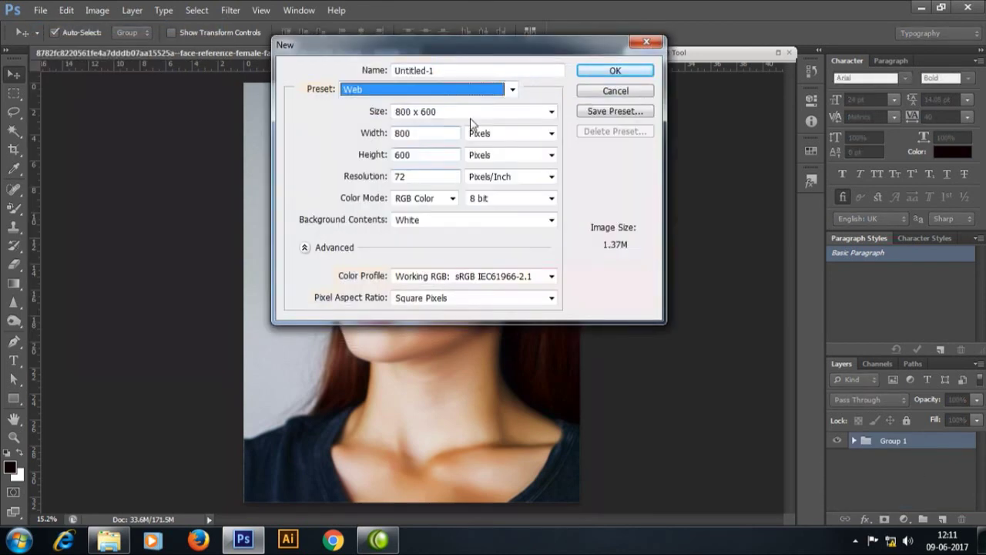
click(471, 112)
click(431, 171)
double_click(416, 176)
text(2)
key(Return)
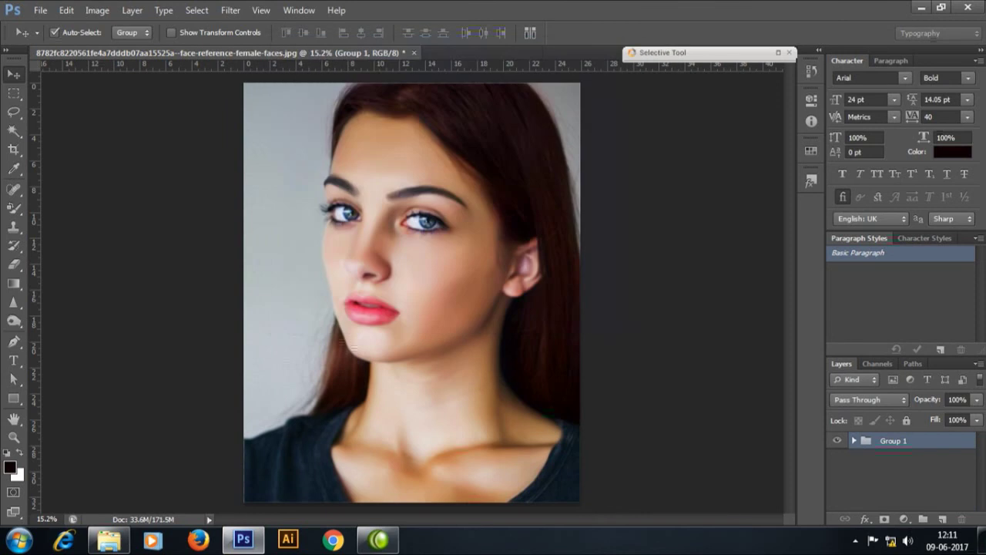
Step: Drag Group 1 from the face photo document into the Untitled-1 document
click(349, 53)
drag(609, 370, 466, 57)
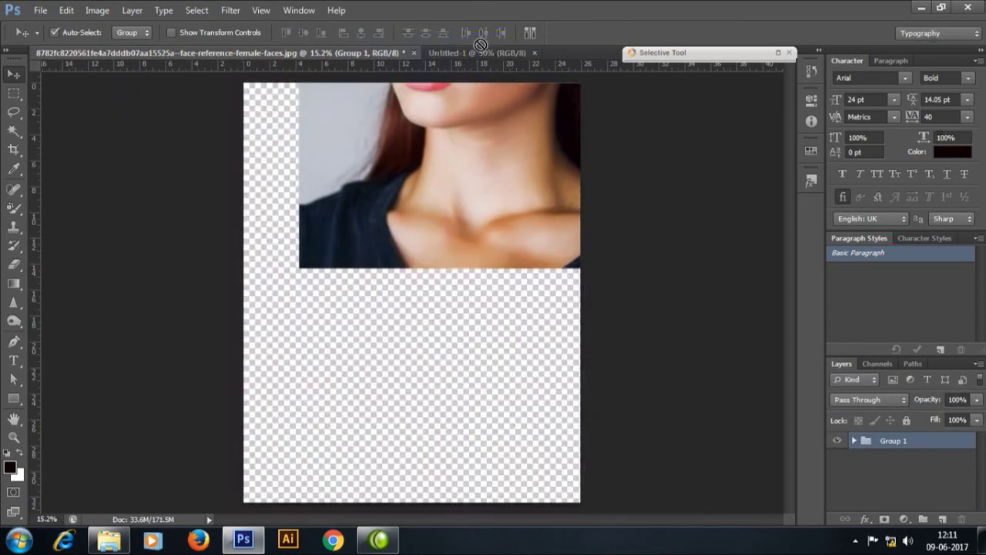
click(223, 53)
drag(617, 368, 423, 318)
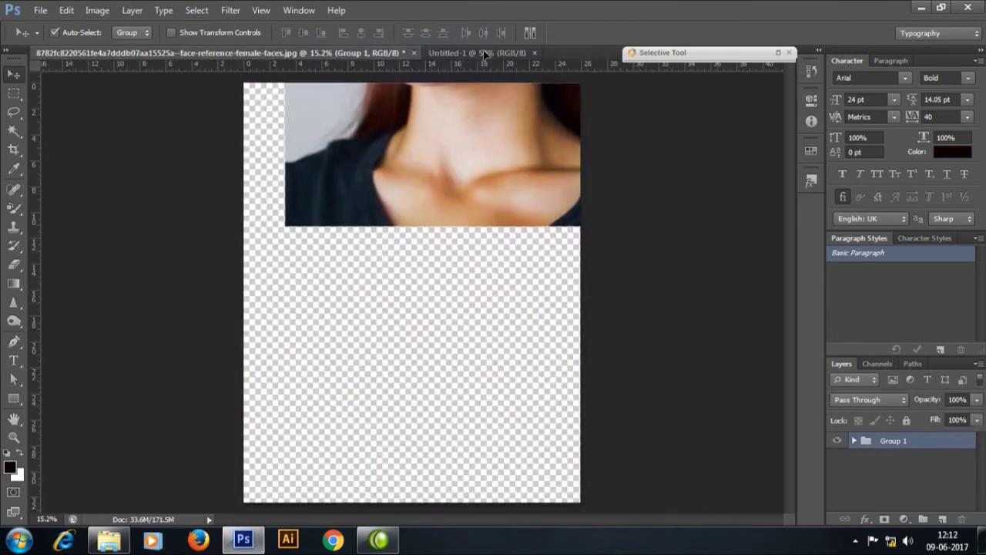
Step: Scale the placed portrait to fit the canvas and move it to the right half
key(ctrl+t)
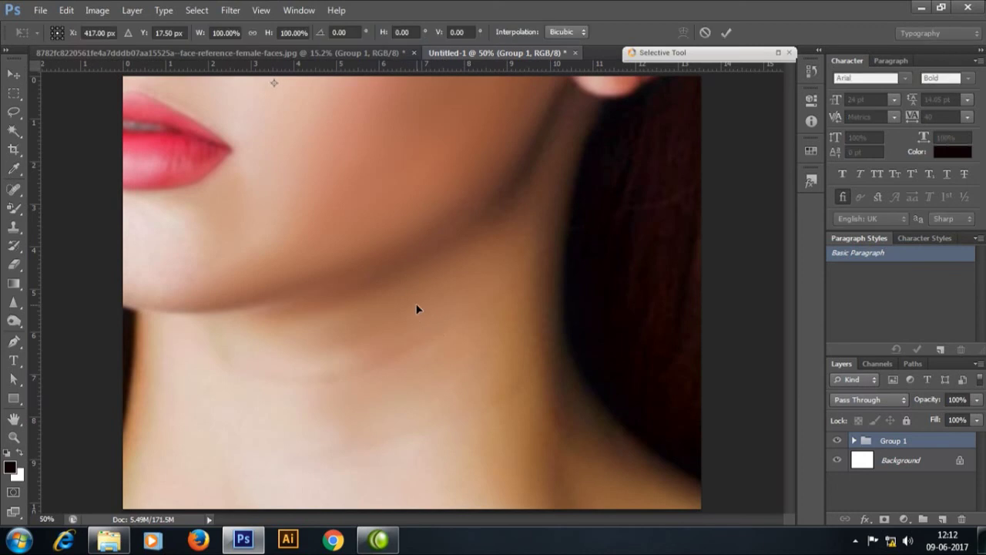
key(ctrl+minus)
key(ctrl+minus)
key(ctrl+minus)
key(ctrl+minus)
mouse_move(516, 412)
mouse_down()
mouse_move(467, 348)
mouse_move(414, 308)
mouse_up()
mouse_move(418, 237)
mouse_down()
mouse_move(428, 231)
mouse_move(418, 245)
mouse_up()
drag(410, 282, 404, 284)
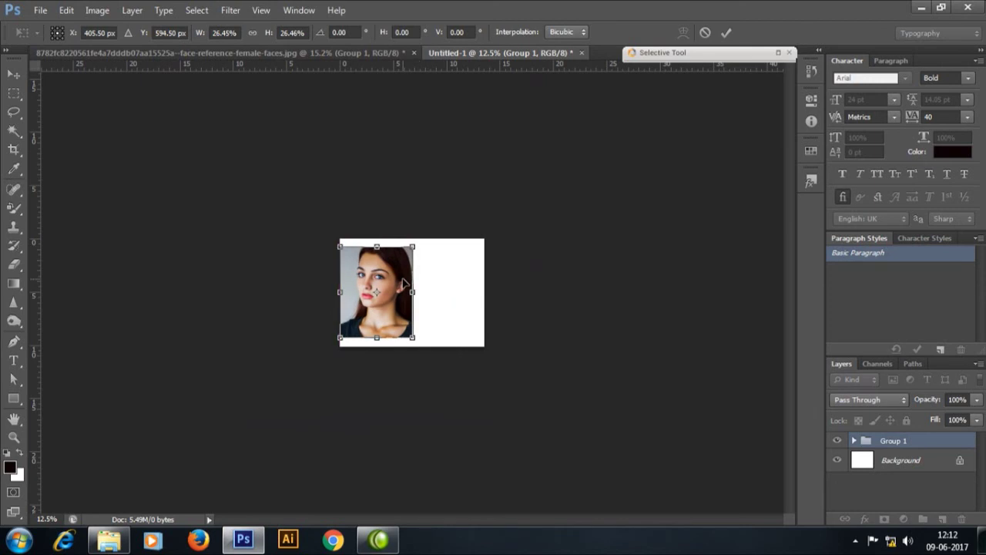
drag(413, 246, 427, 238)
key(Return)
key(ctrl+0)
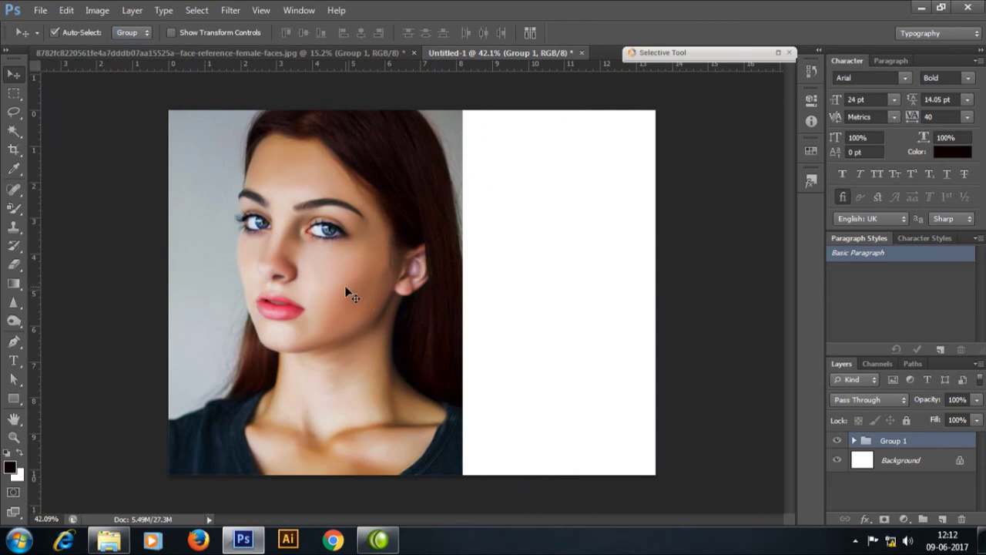
drag(345, 289, 524, 300)
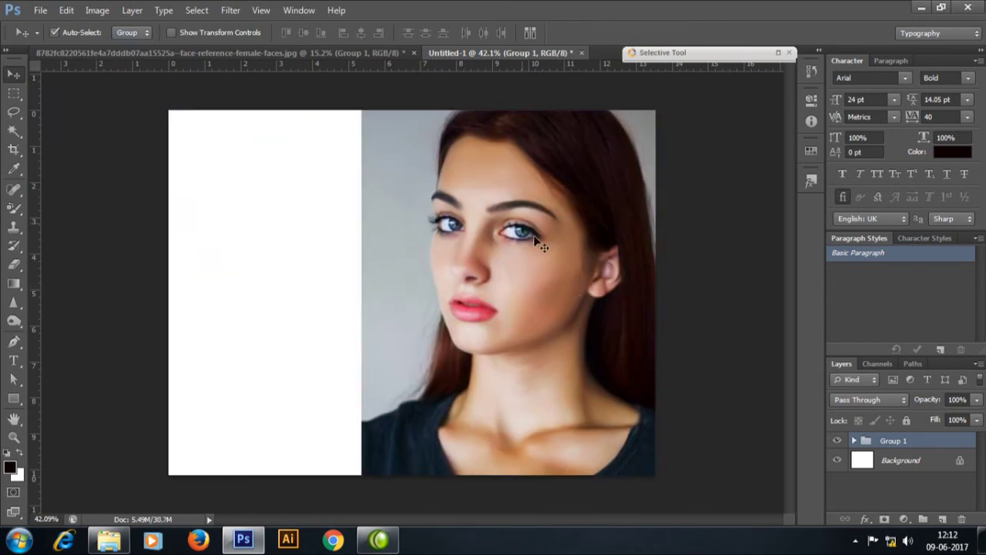
Step: Set the image width to 1800 px and narrow the existing portrait from its left edge
click(95, 10)
click(116, 115)
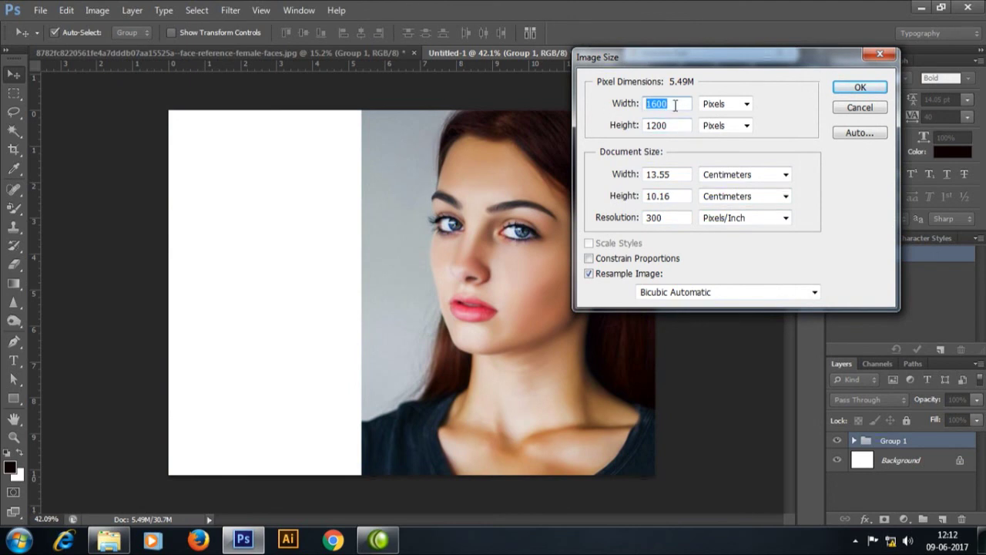
text(1800)
key(Return)
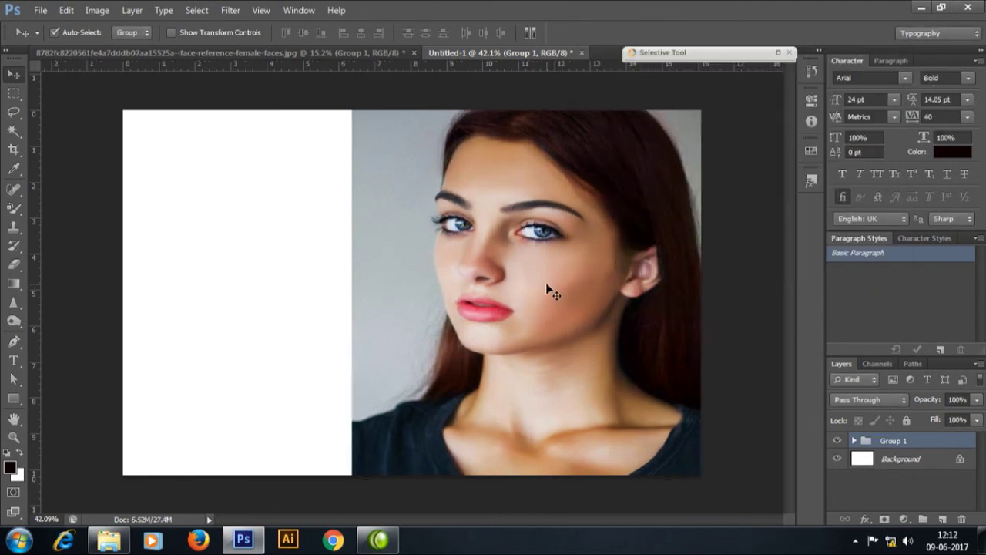
key(ctrl+t)
drag(352, 293, 416, 296)
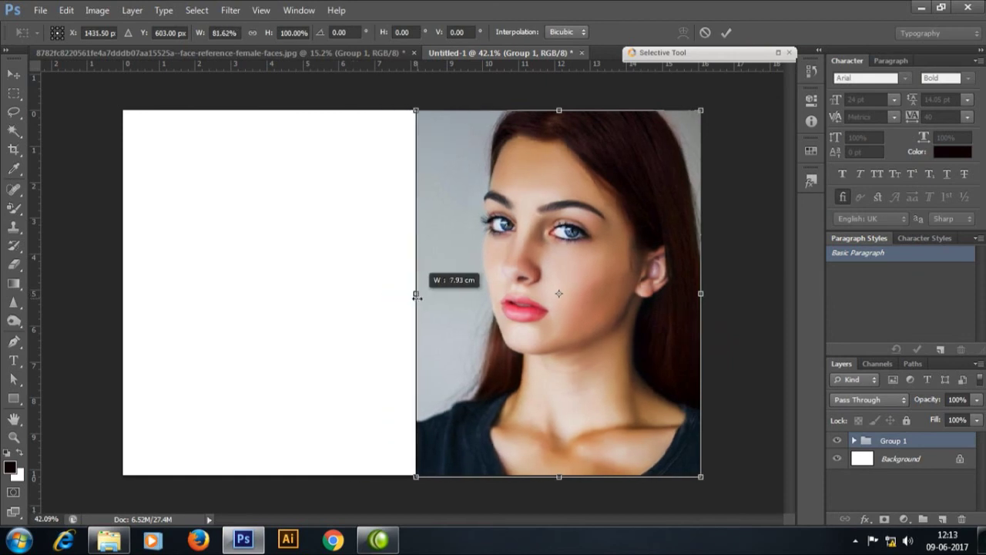
key(Return)
Step: Bring the retouched face group in again and scale it to fill the right half
key(ctrl+Tab)
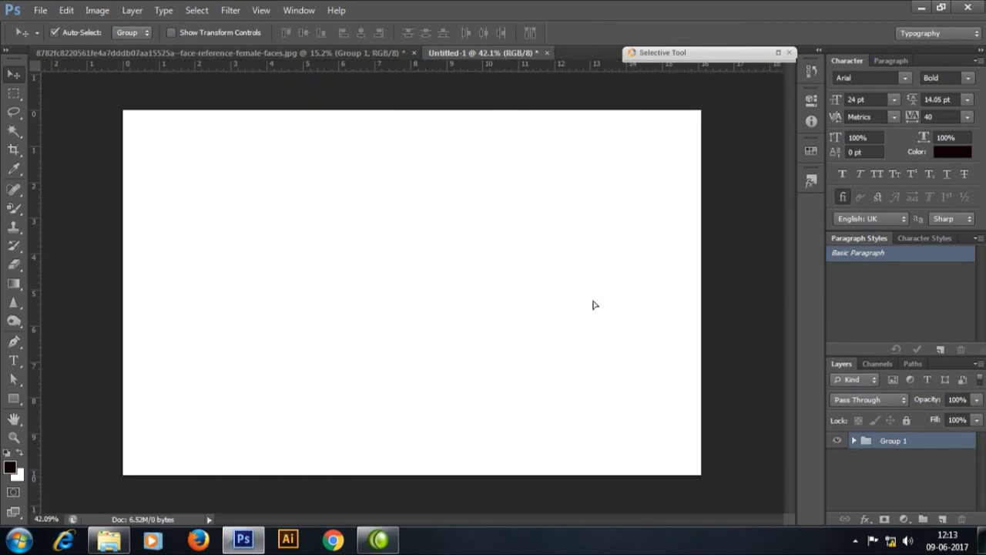
drag(330, 115, 572, 346)
key(ctrl+t)
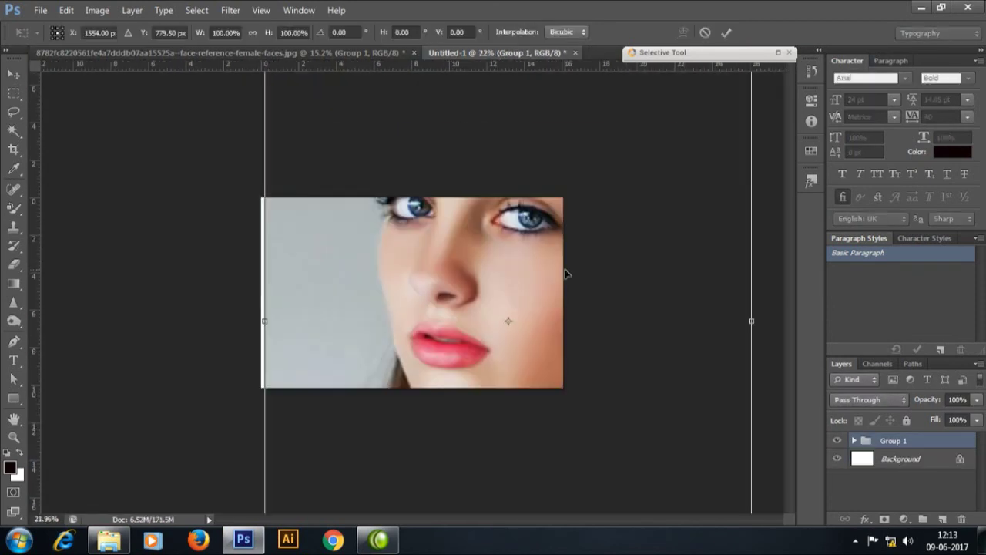
scroll(566, 273, down, 2)
drag(608, 132, 506, 253)
drag(462, 309, 454, 301)
scroll(517, 293, up, 3)
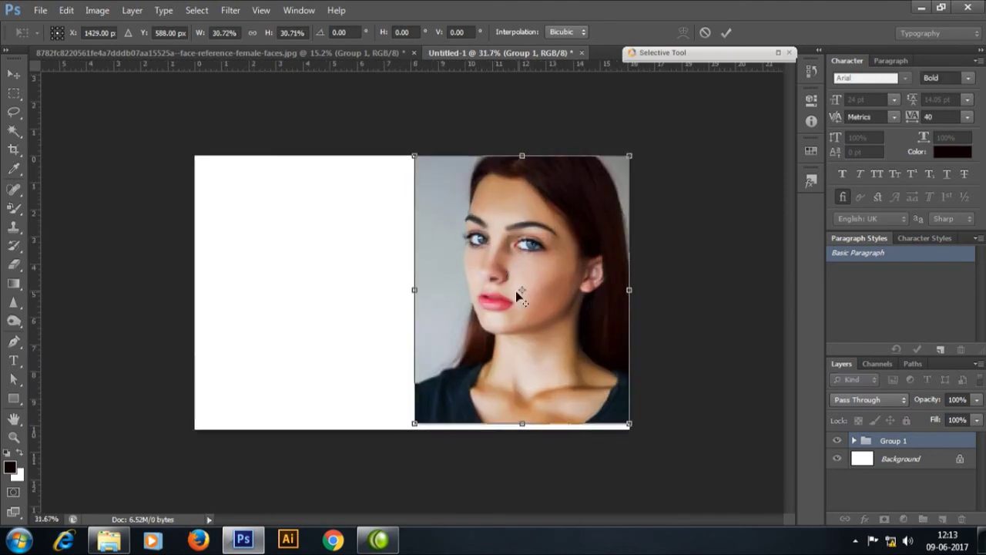
drag(412, 424, 407, 429)
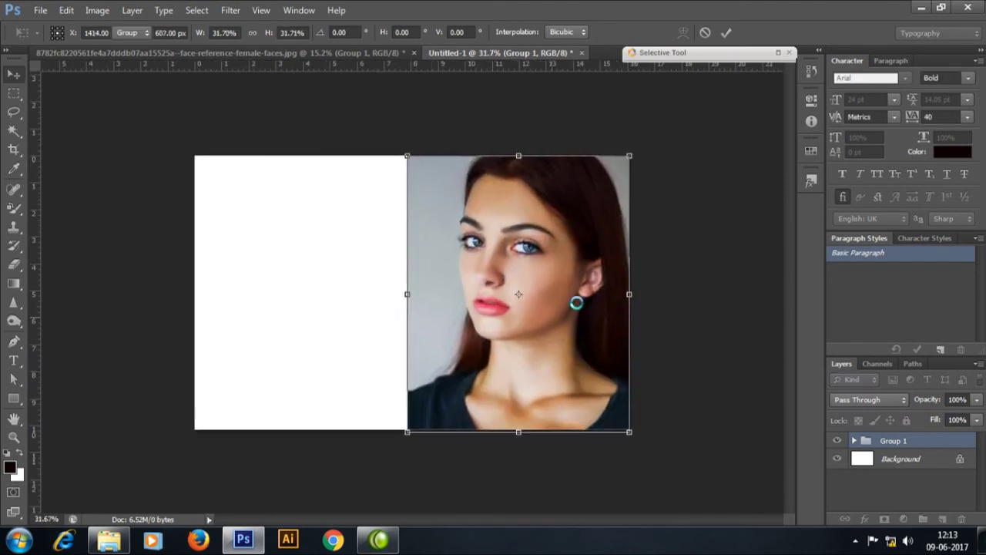
key(Return)
Step: Drag the original face JPEG from Downloads onto the canvas and fit it flush to the left half
click(922, 8)
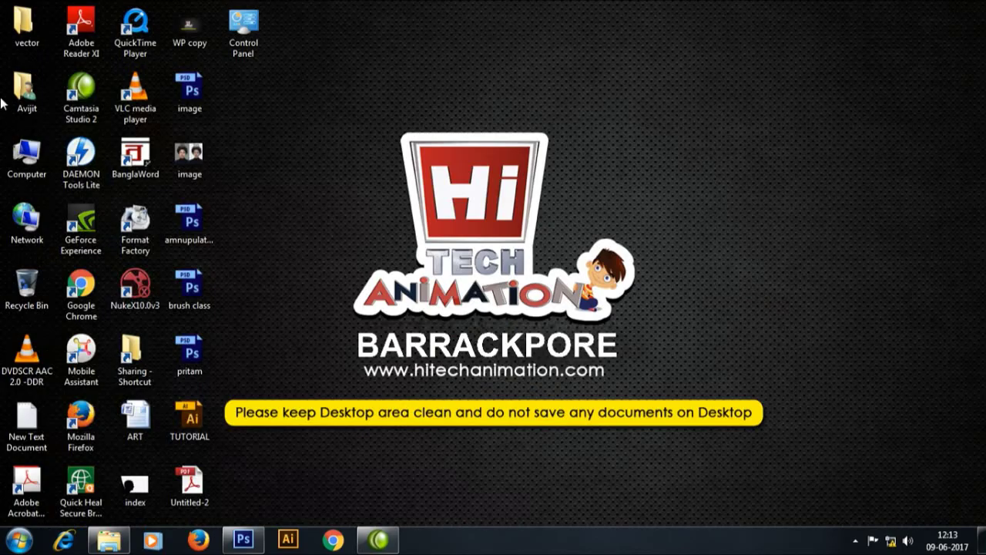
double_click(26, 158)
click(57, 108)
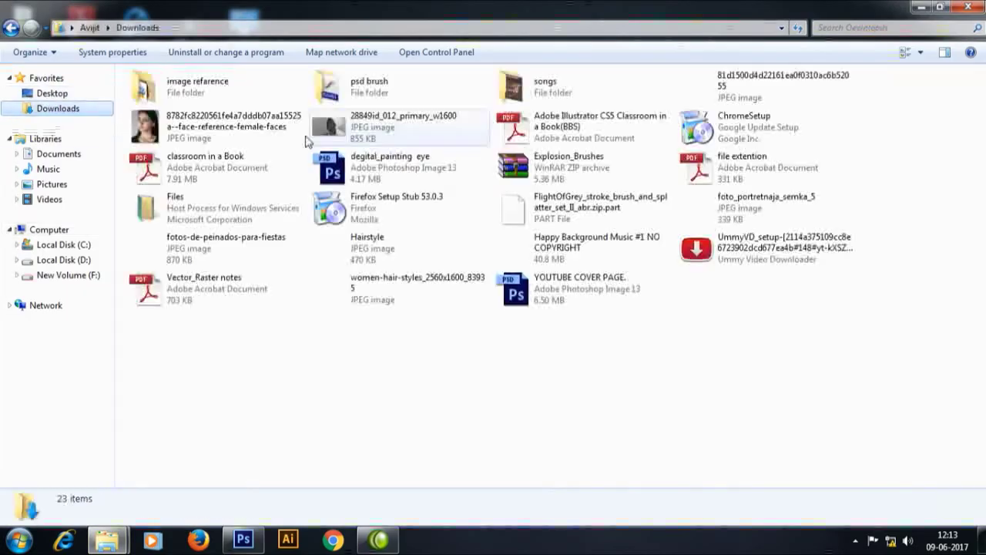
drag(300, 131, 305, 355)
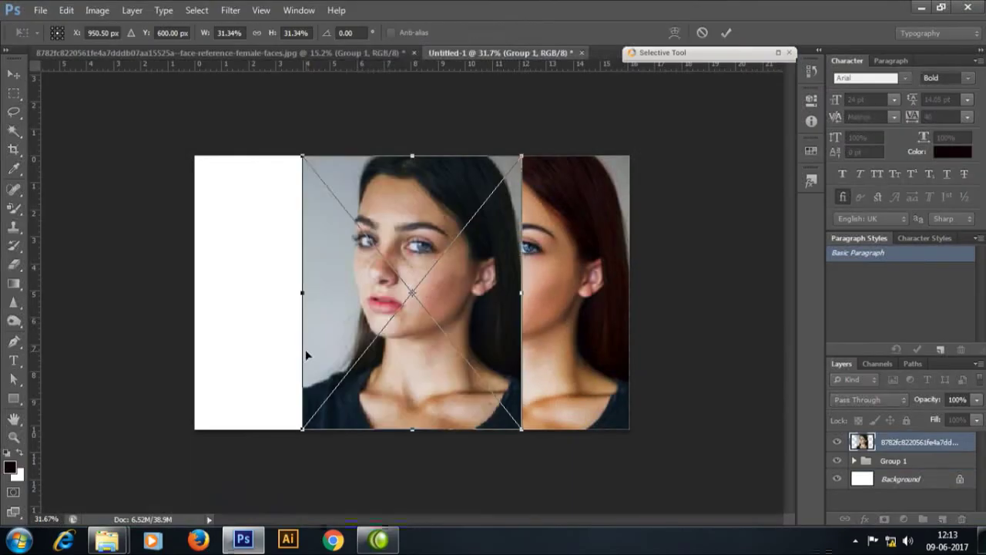
drag(404, 312, 293, 308)
key(Return)
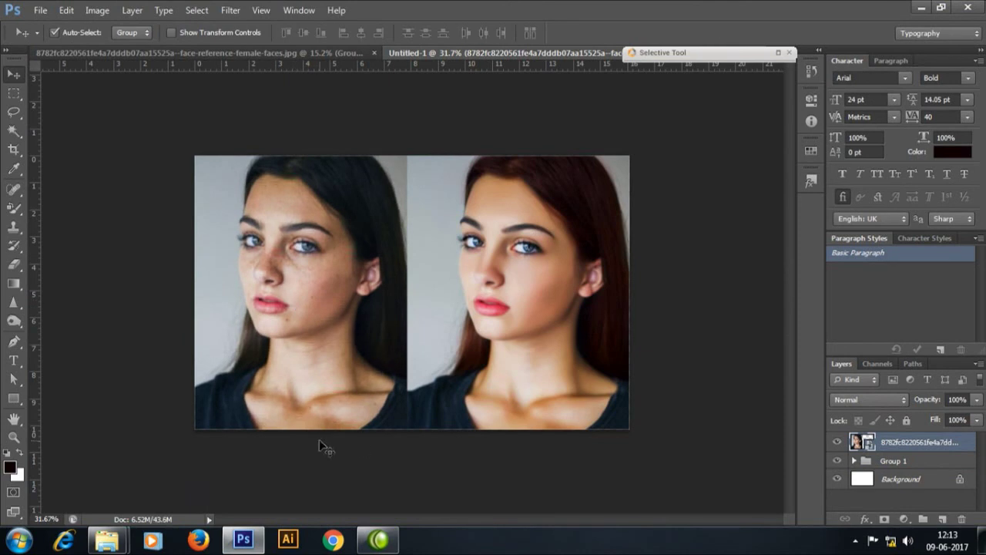
drag(325, 363, 346, 356)
Step: Add a white 'Before' text label along the bottom of the left photo
scroll(537, 362, up, 1)
key(t)
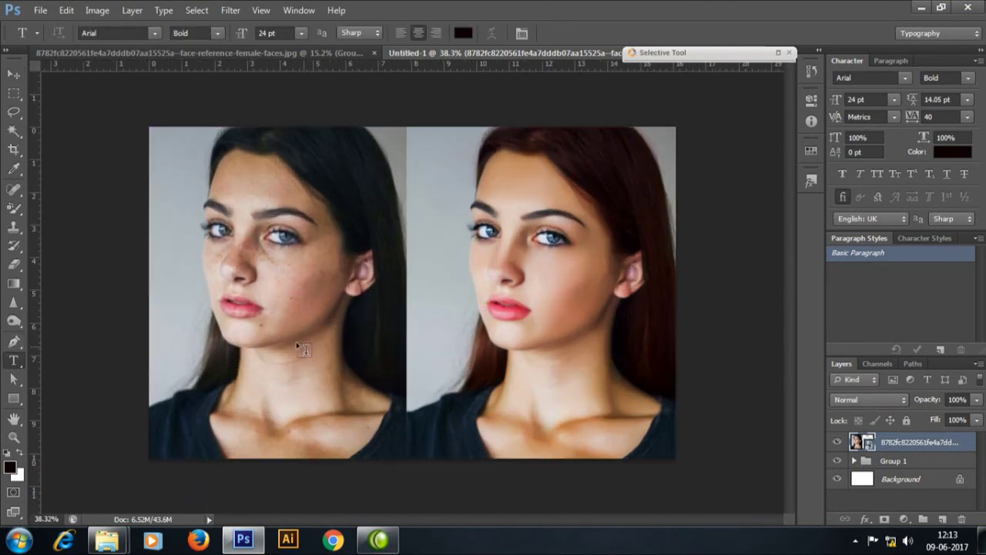
click(265, 433)
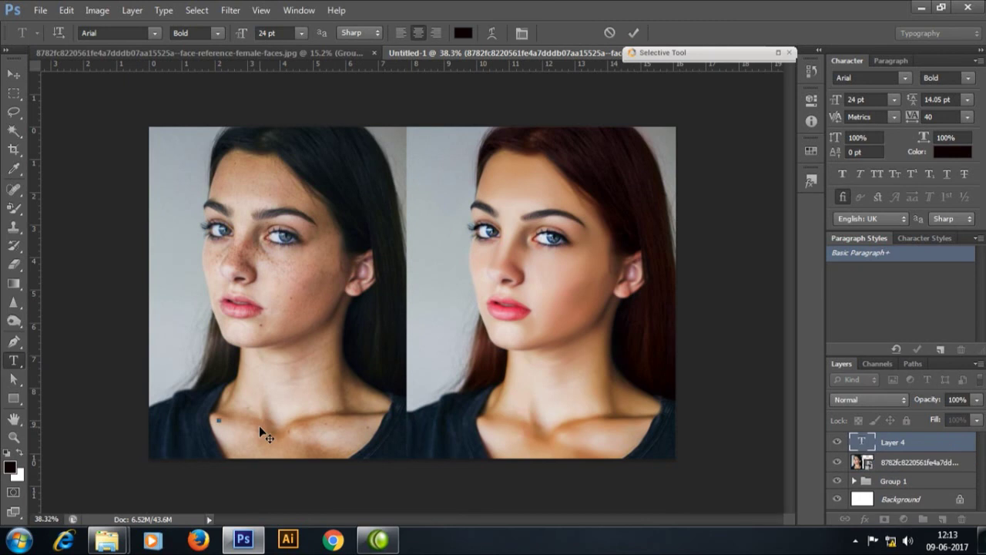
text(Before)
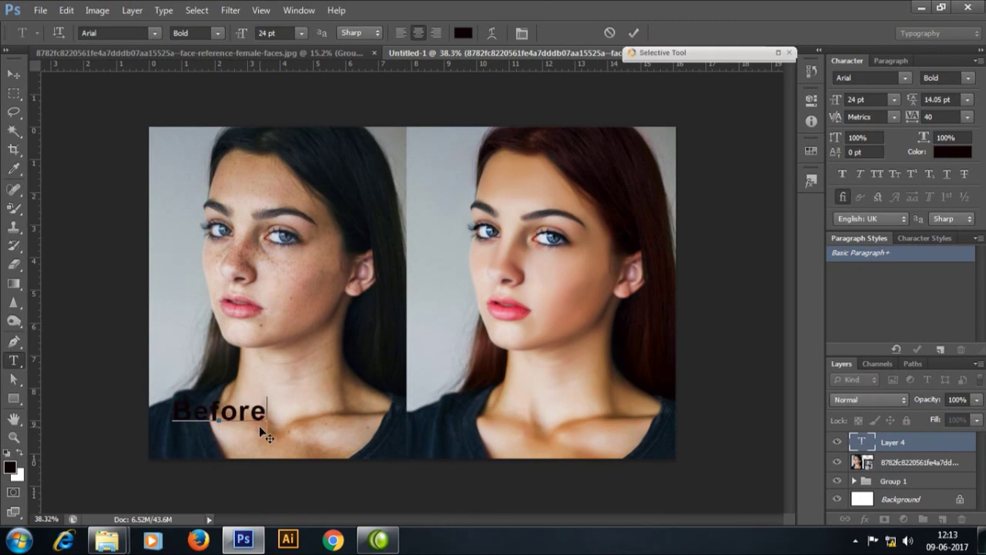
click(9, 466)
click(857, 273)
click(14, 74)
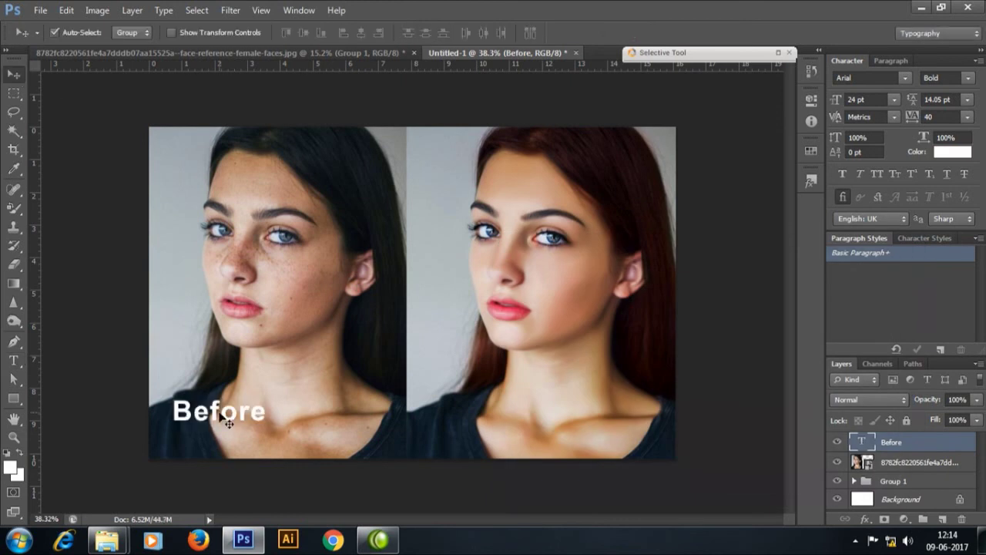
mouse_move(223, 420)
mouse_down()
mouse_move(271, 446)
mouse_move(555, 447)
mouse_up()
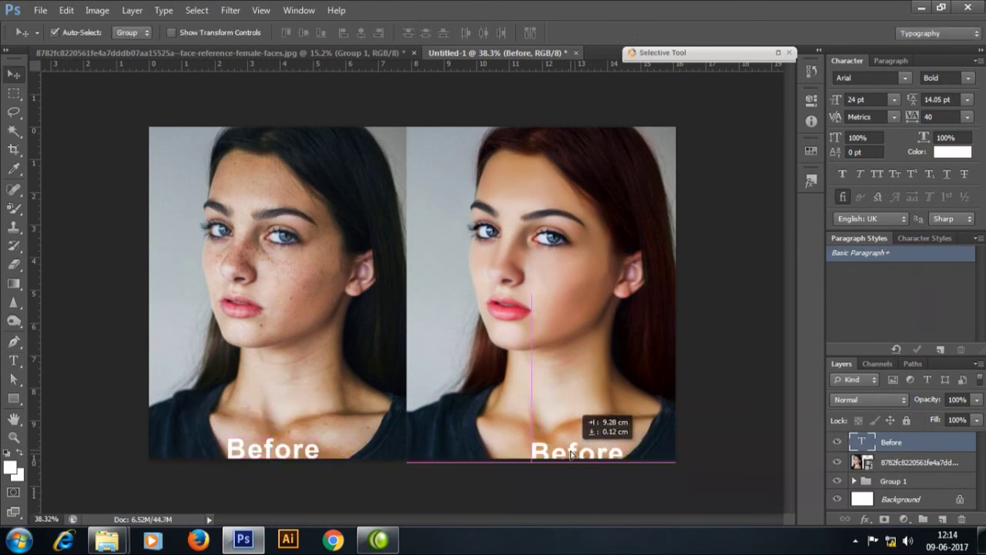
Step: Change the copied label under the right photo to read 'After'
double_click(861, 442)
text(After)
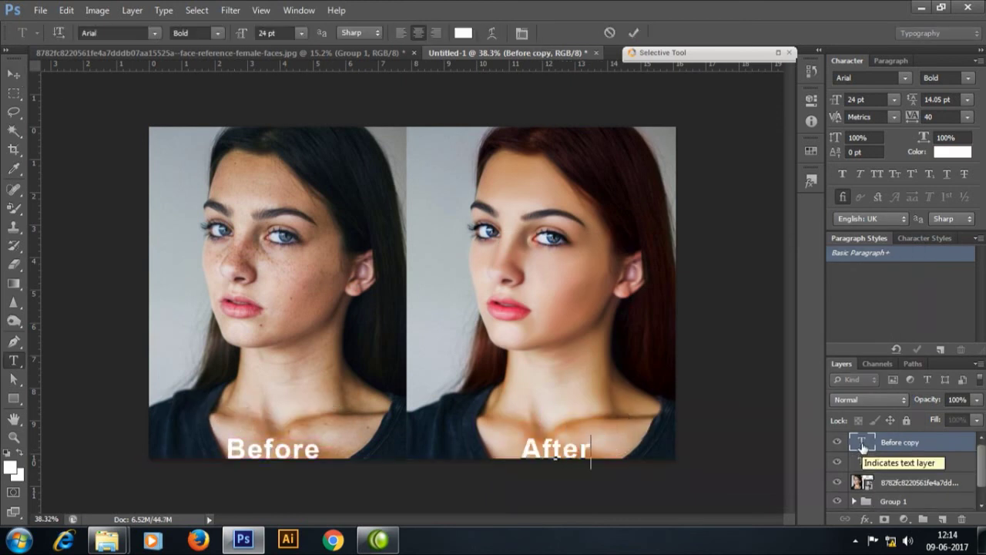
key(ctrl+Return)
key(v)
Step: Recolour both the 'After' and 'Before' labels to black
double_click(861, 442)
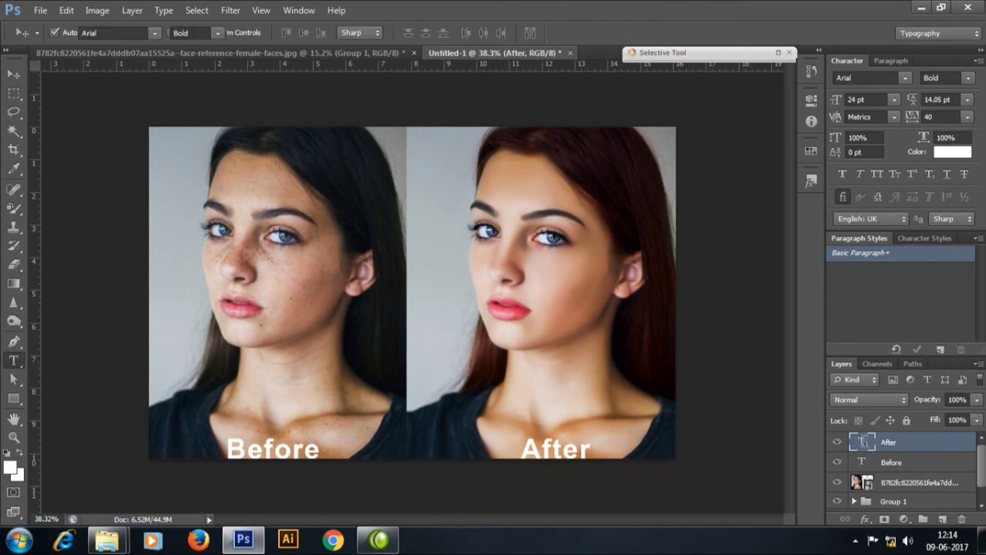
click(952, 151)
click(586, 487)
click(853, 272)
double_click(861, 463)
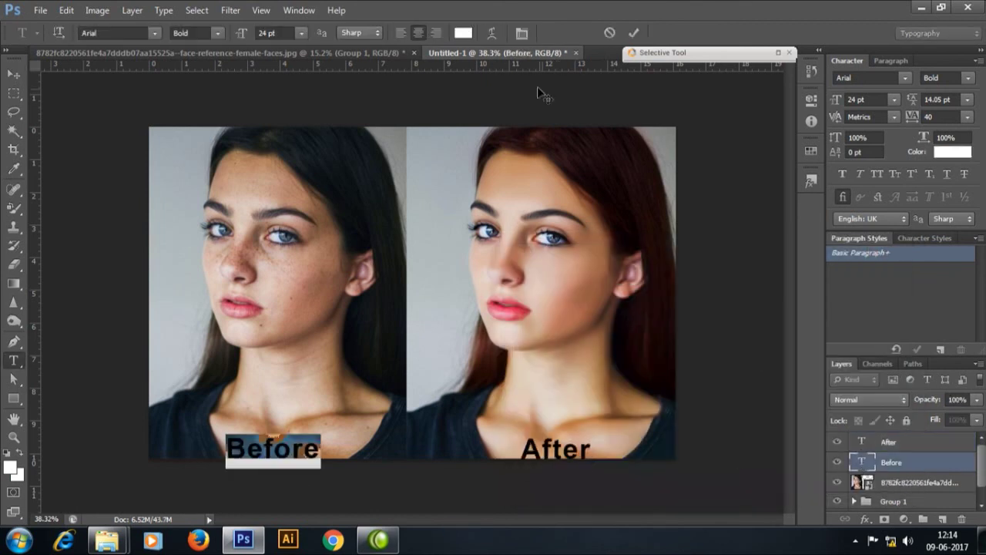
click(462, 32)
click(586, 485)
click(855, 271)
click(13, 75)
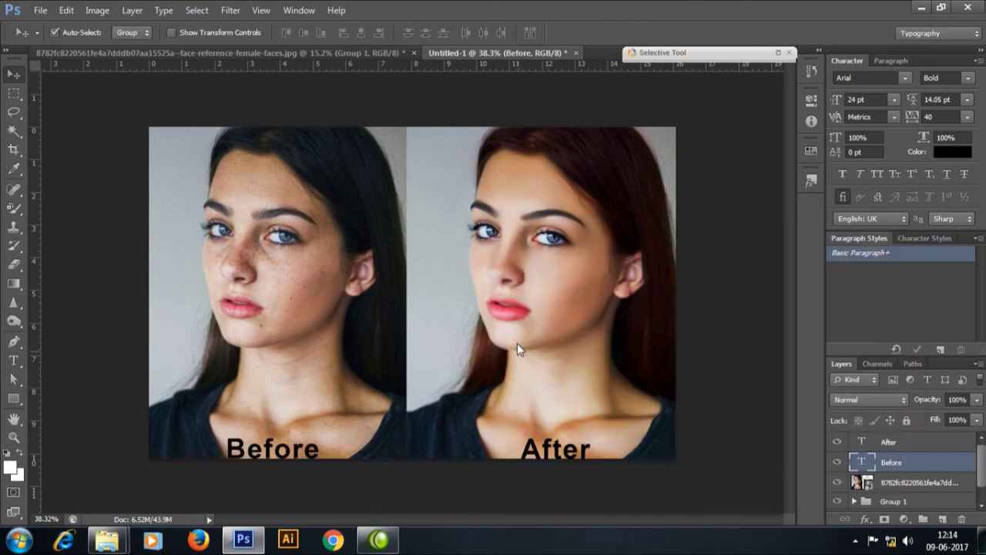
key(ctrl+shift+s)
Step: Save the comparison as 'image 2' in Photoshop PSD format
text(image 2)
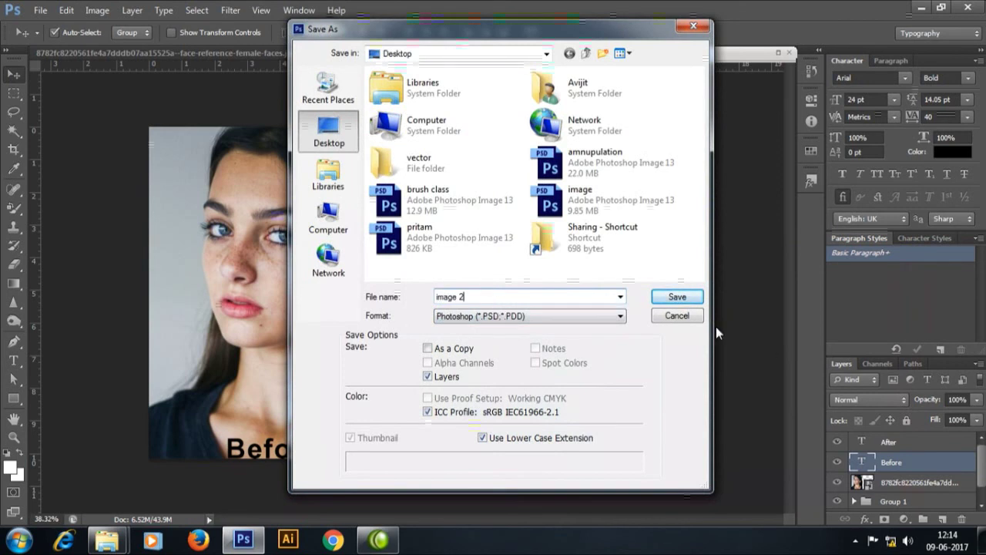
click(677, 297)
click(670, 161)
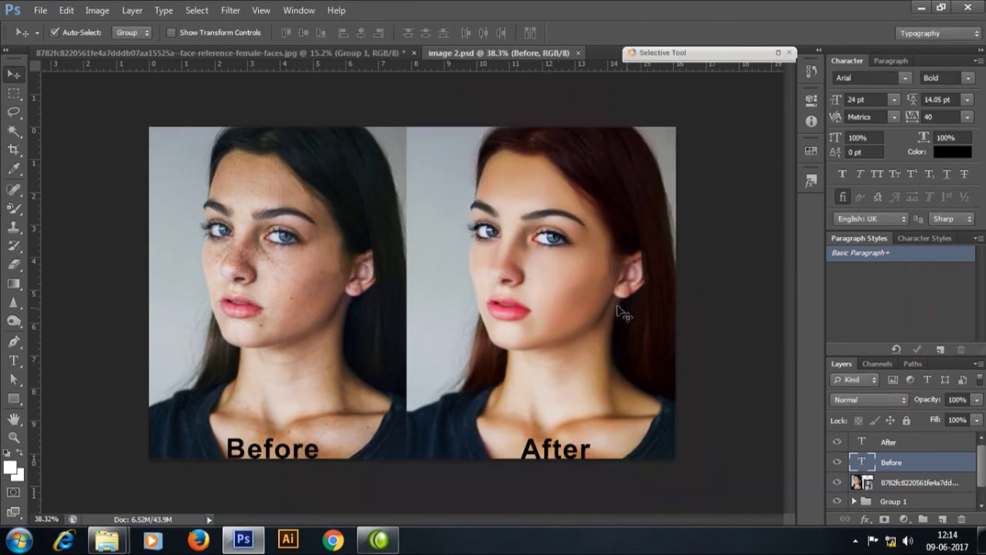
Step: Save a JPEG copy of the comparison, accepting the JPEG quality options
key(ctrl+shift+s)
click(539, 315)
click(539, 420)
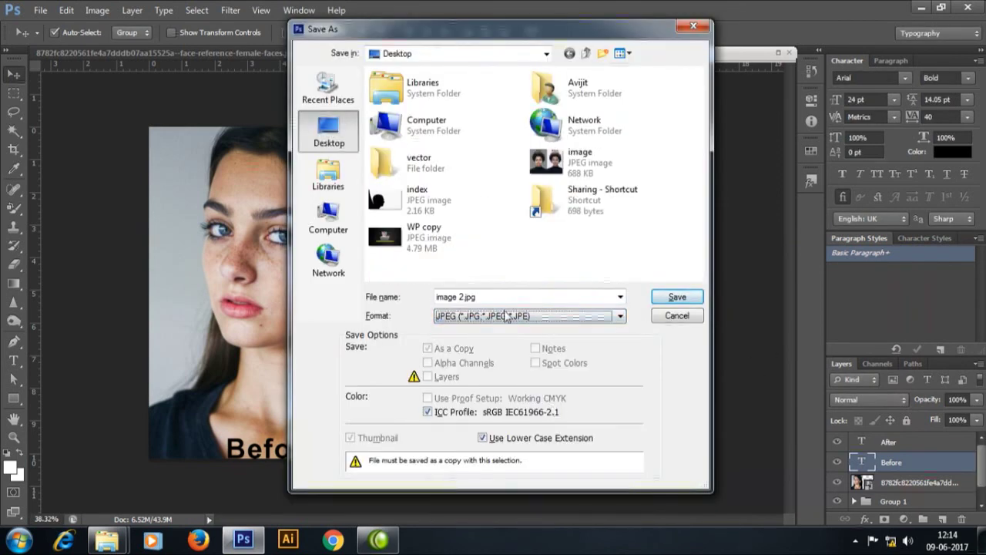
click(677, 296)
click(585, 130)
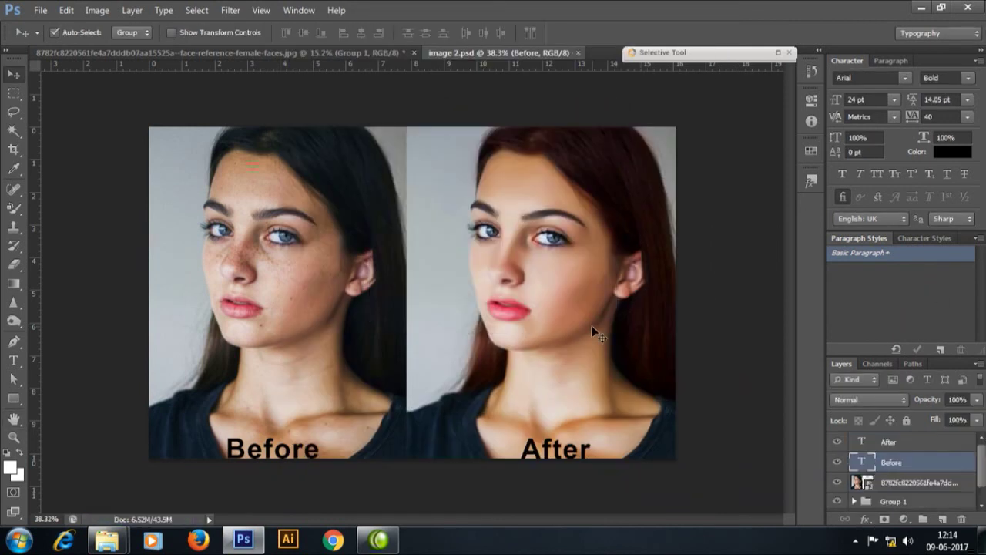